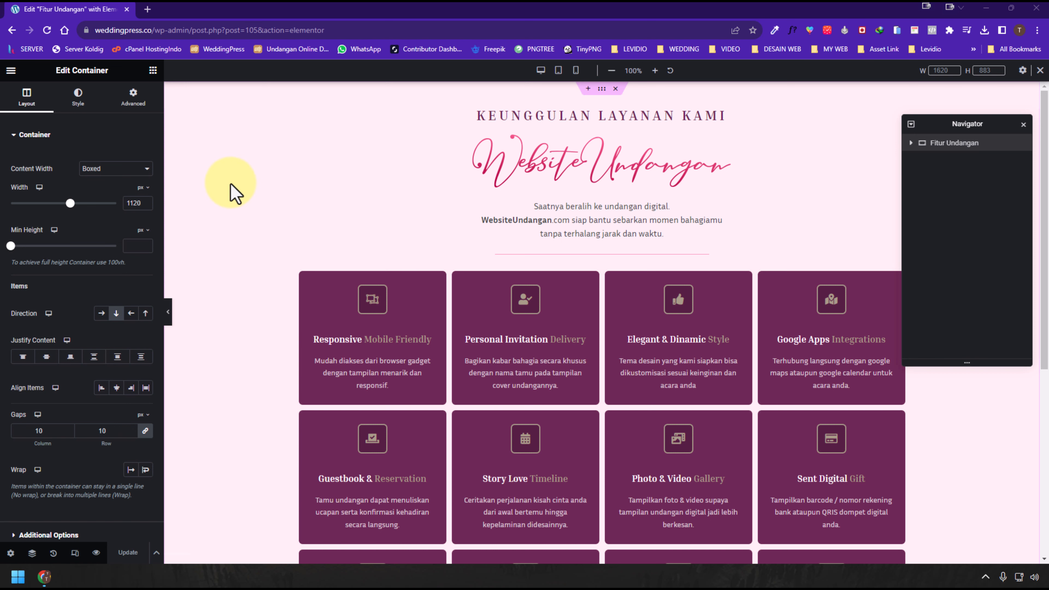
# Look through the available widgets from the Layout and Basic groups down to the General group.
pyautogui.click(152, 70)
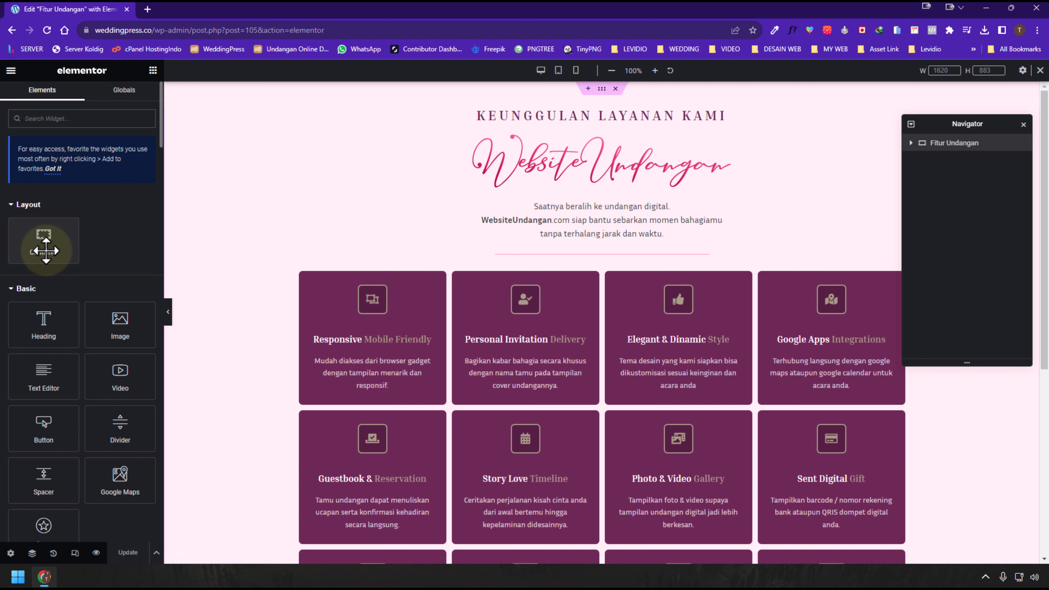
pyautogui.scroll(-8, 137, 335)
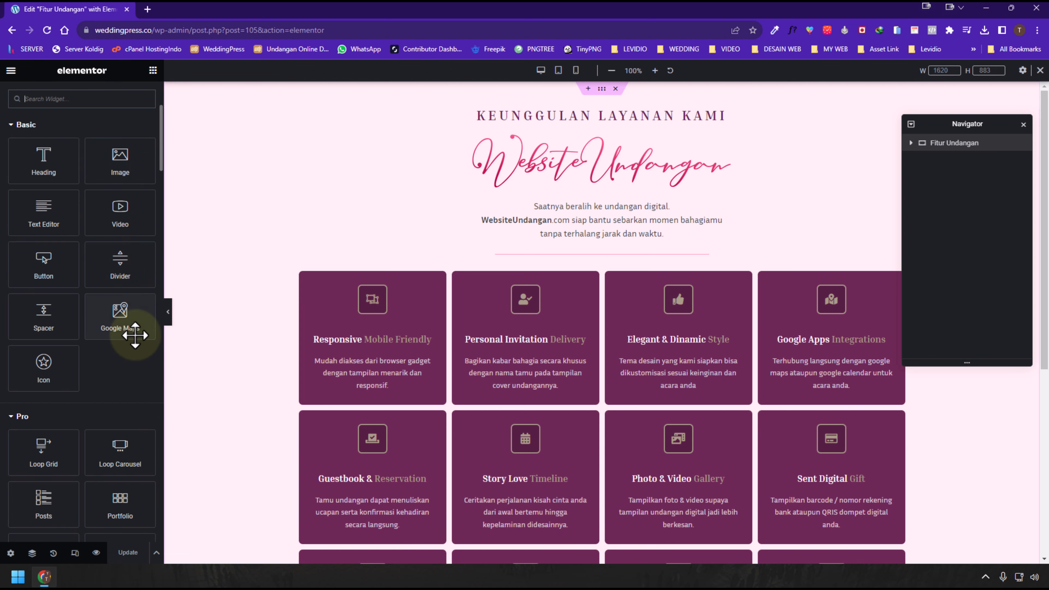
pyautogui.scroll(-20, 135, 335)
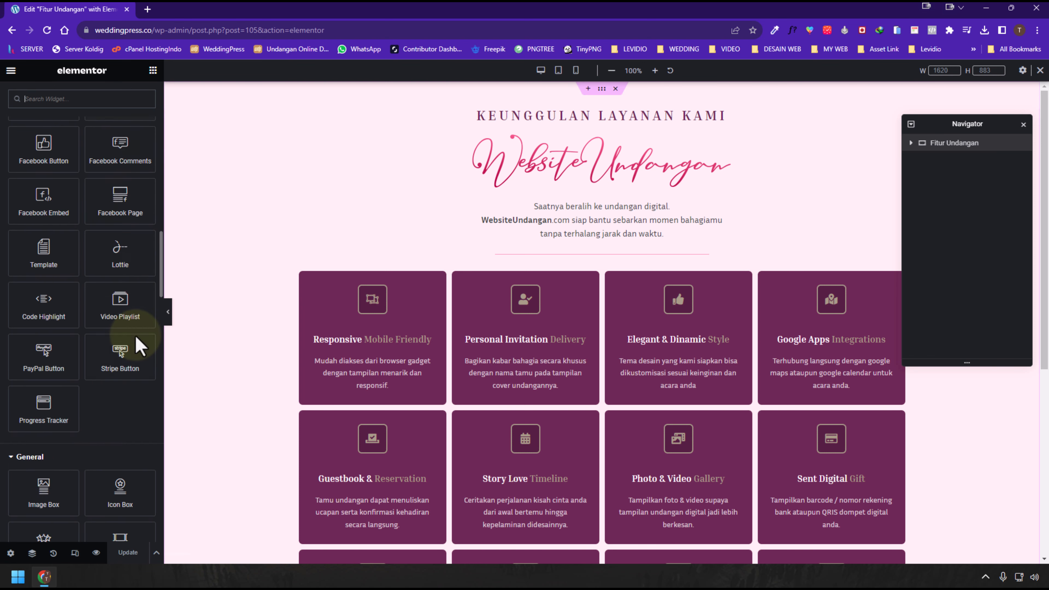
pyautogui.scroll(20, 132, 333)
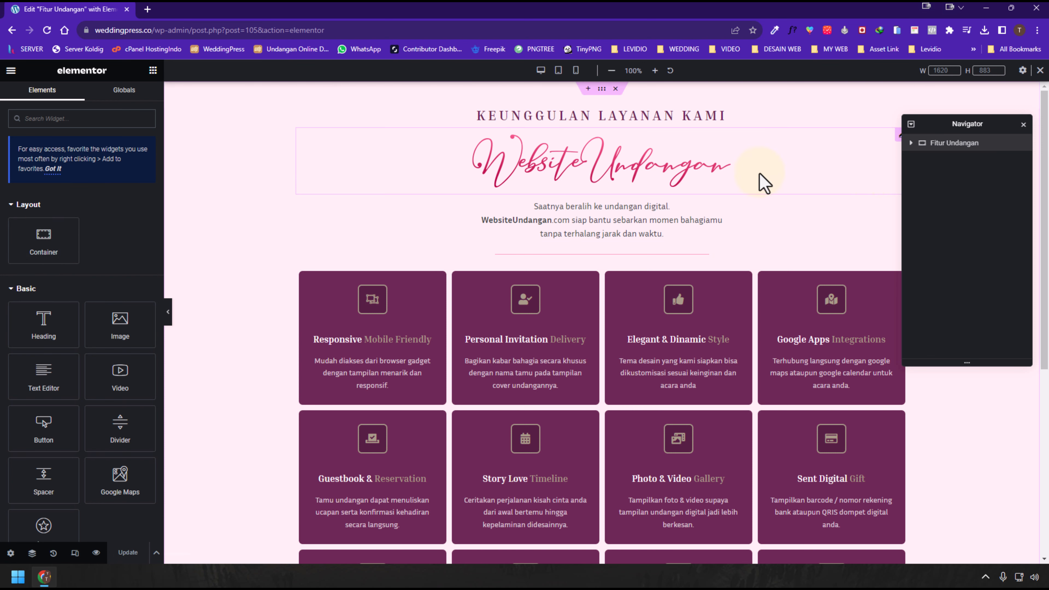
# Preview the first block in the WeddingPress block library and leave the library without inserting it.
pyautogui.scroll(-6, 652, 422)
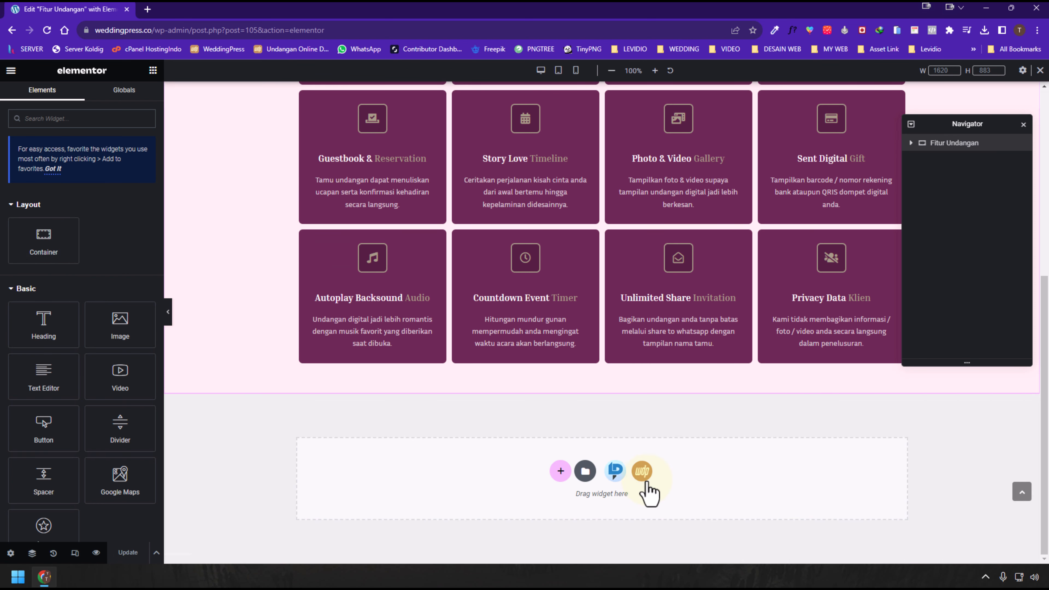
pyautogui.click(644, 477)
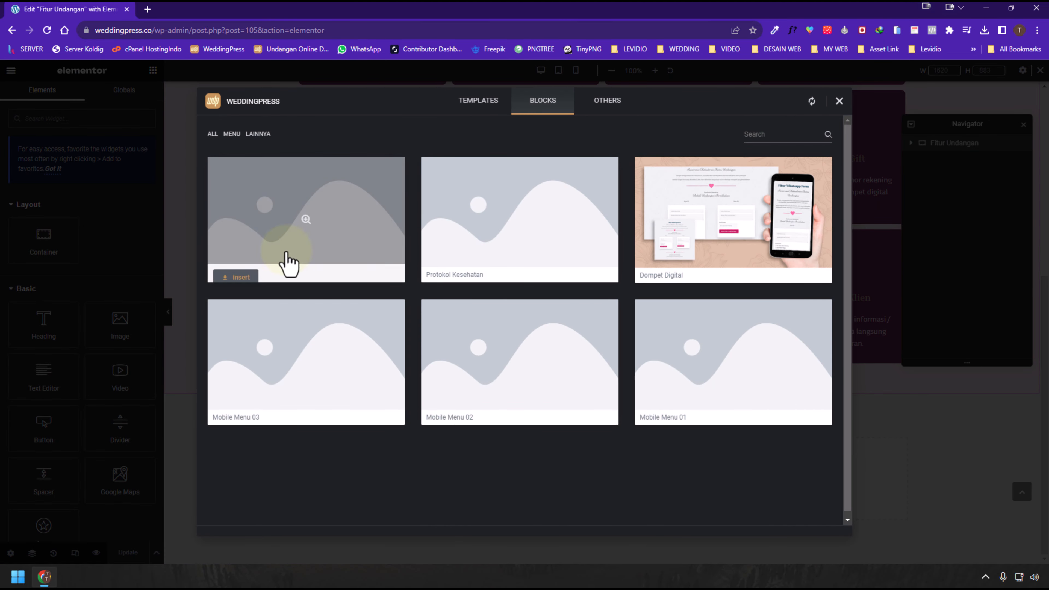
pyautogui.click(312, 240)
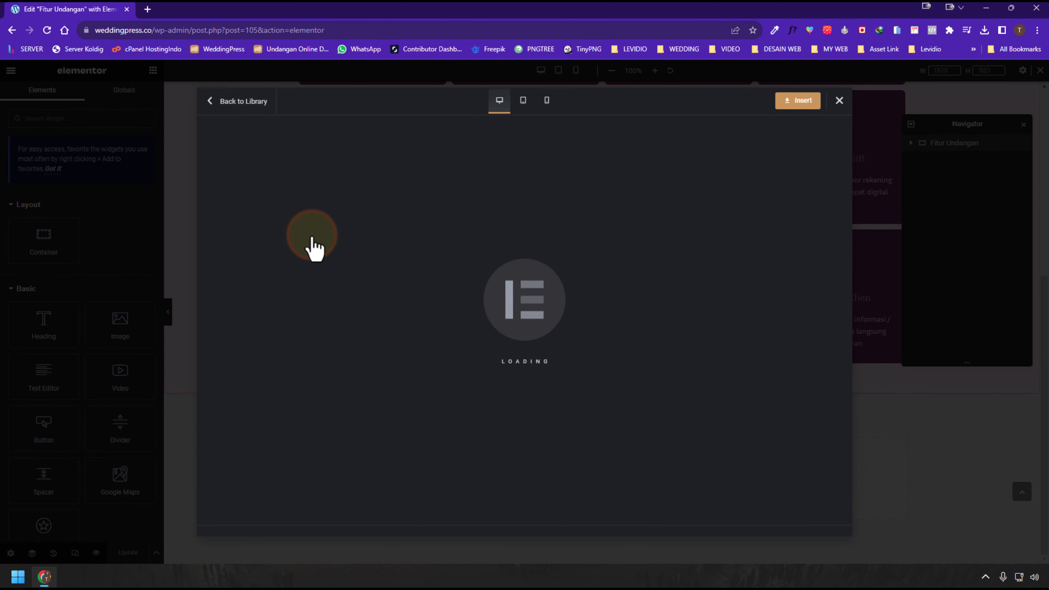
pyautogui.scroll(-2, 673, 392)
pyautogui.scroll(2, 693, 389)
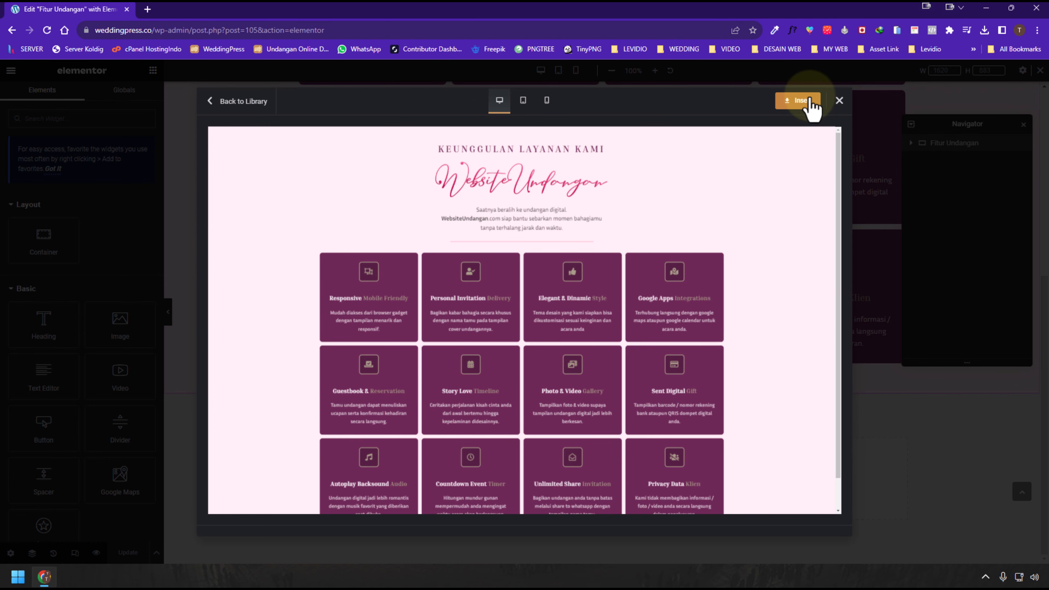
pyautogui.click(839, 100)
pyautogui.scroll(8, 434, 108)
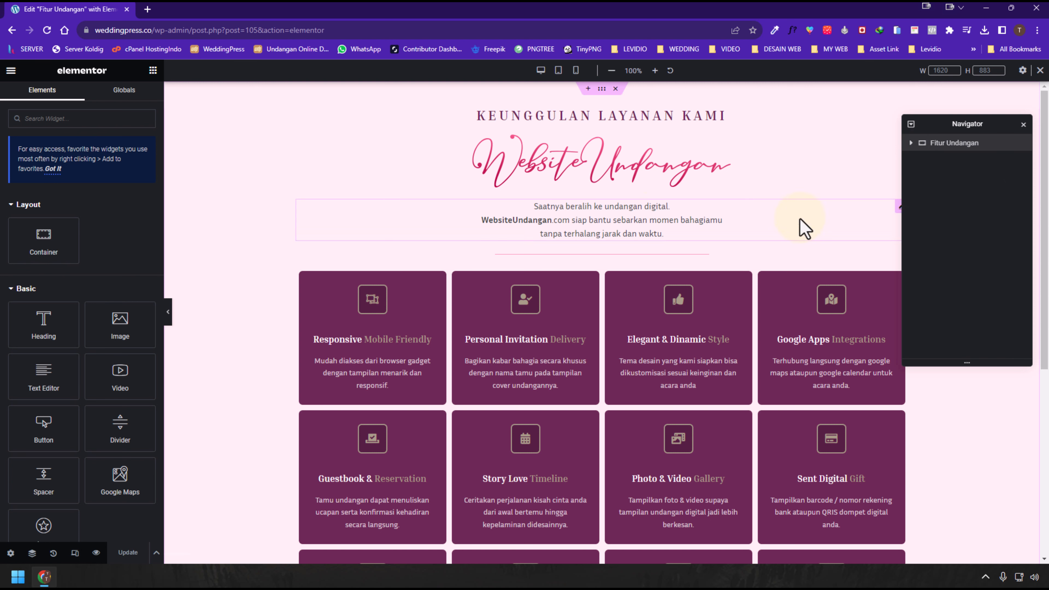
# Examine the Fitur Undangan section's headings, logo image and Container Ikon, including the settings of its first icon box.
pyautogui.click(654, 118)
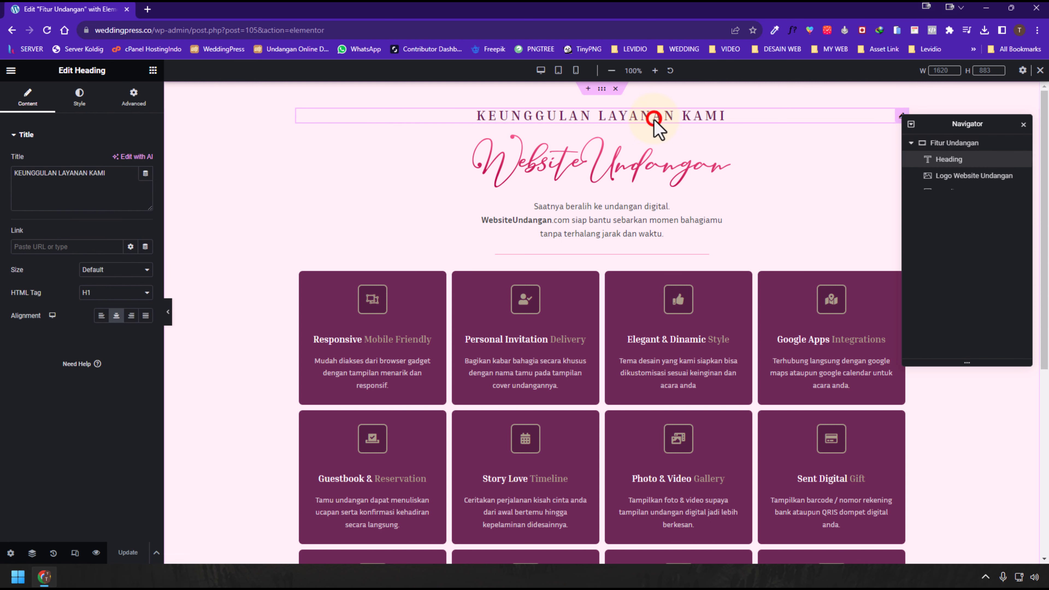
pyautogui.click(750, 164)
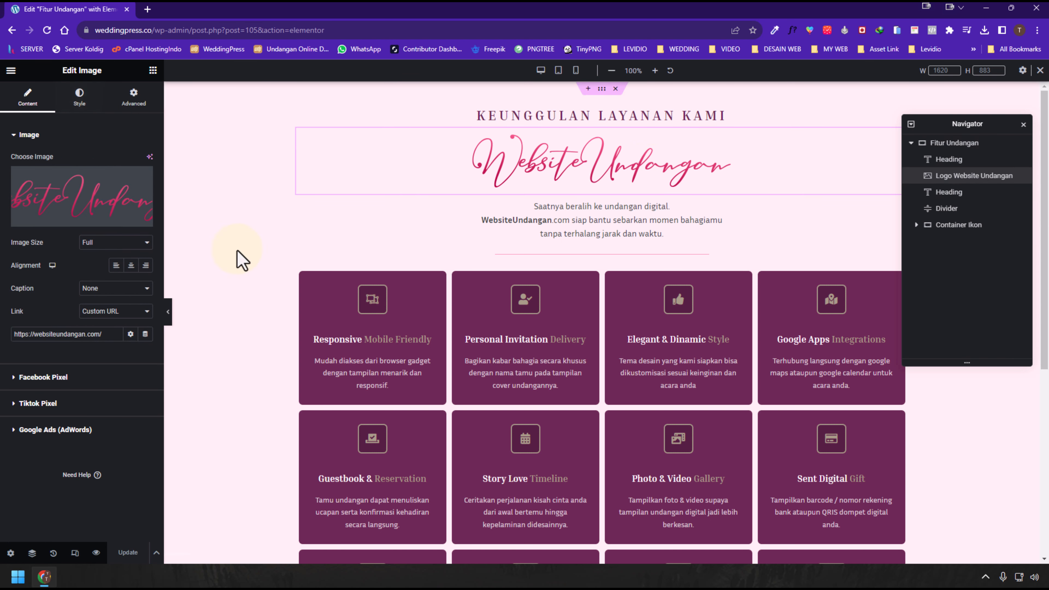
pyautogui.click(728, 225)
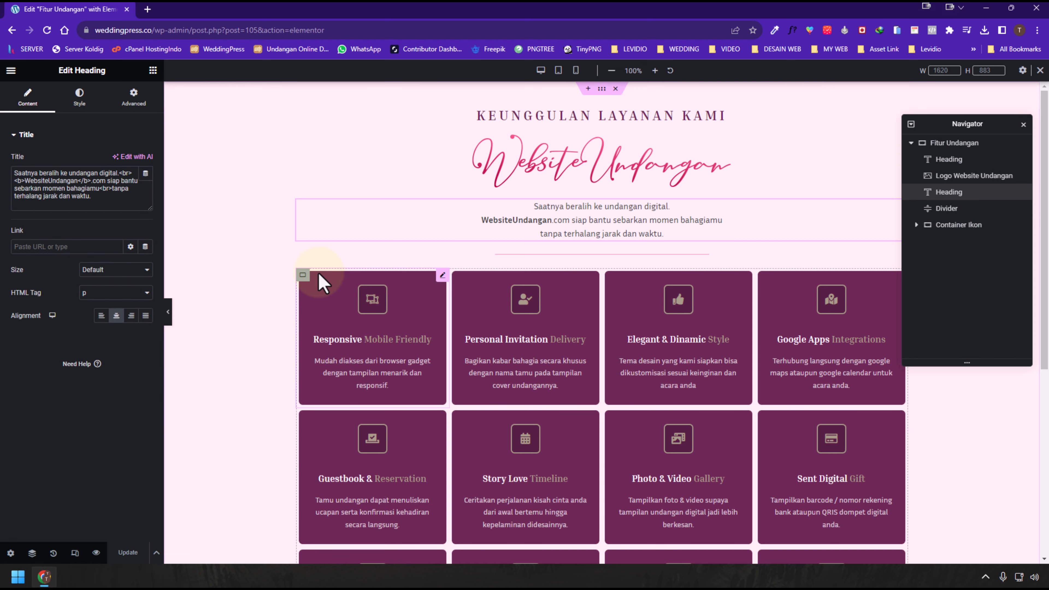
pyautogui.click(301, 275)
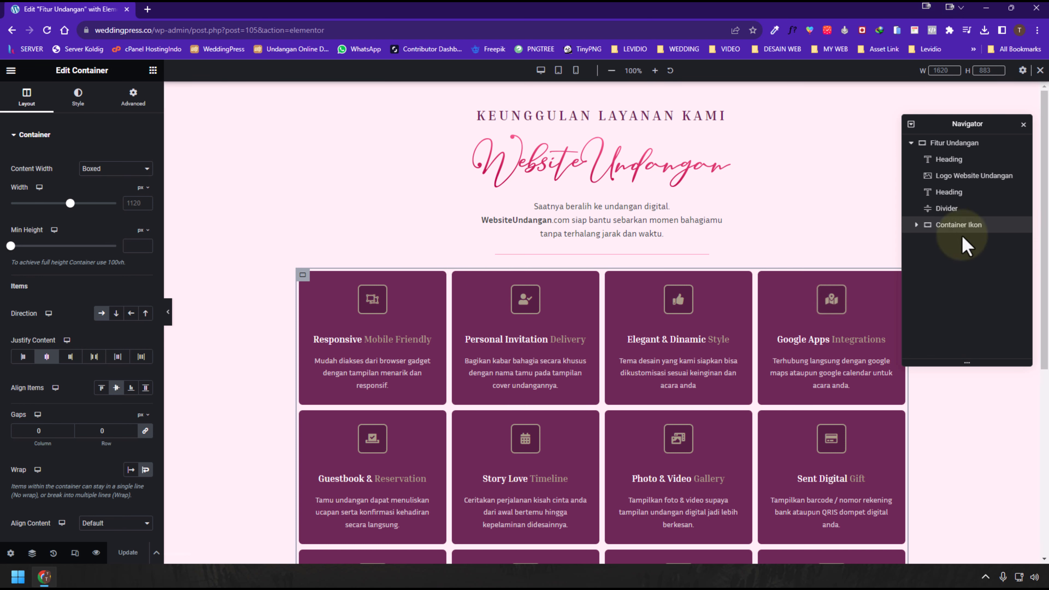
pyautogui.click(917, 225)
pyautogui.scroll(-2, 963, 296)
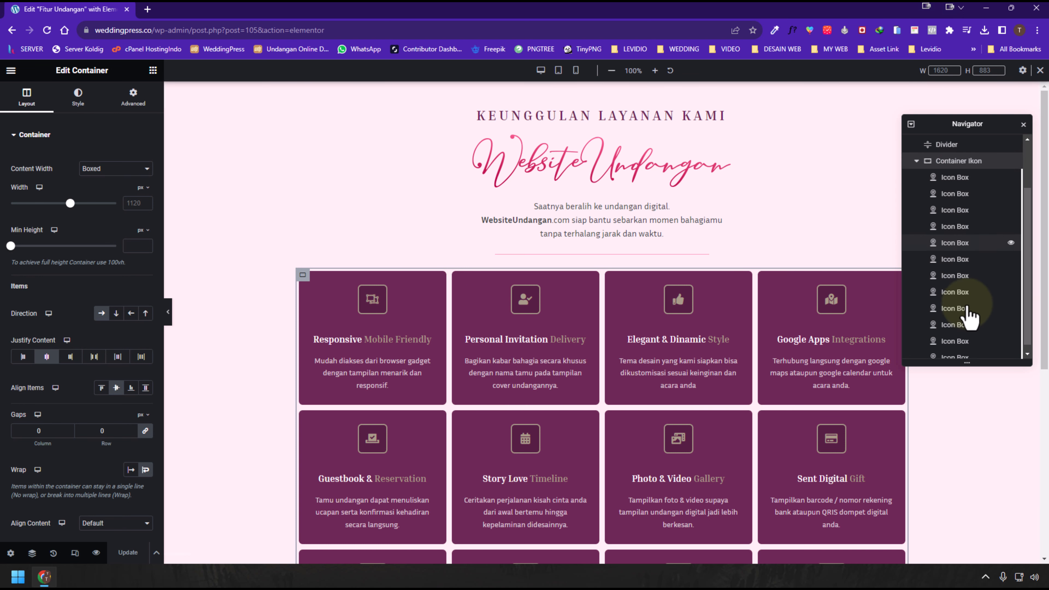
pyautogui.click(442, 276)
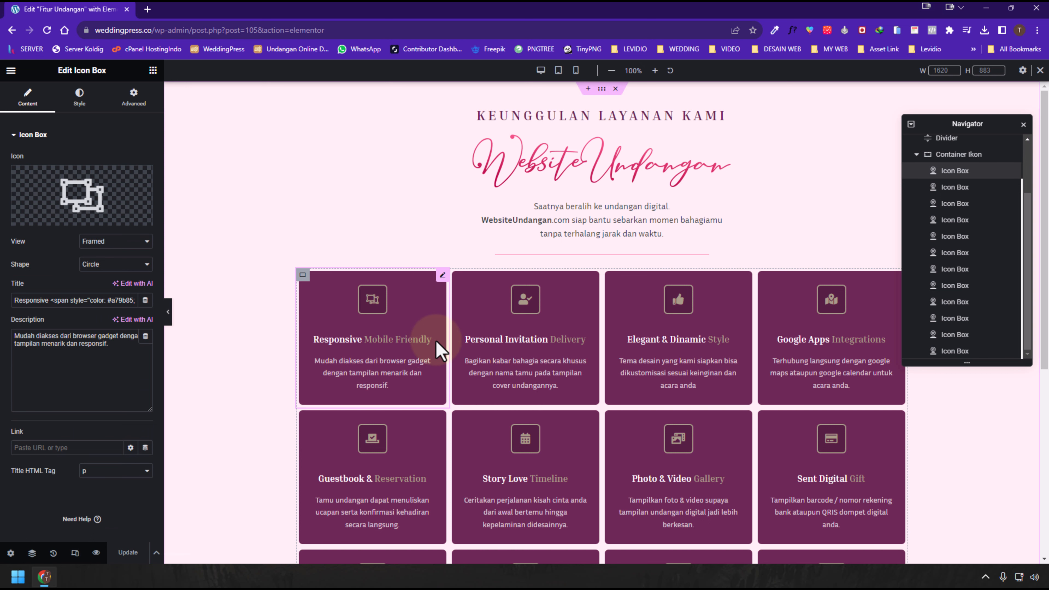
pyautogui.scroll(-3, 425, 326)
pyautogui.scroll(3, 417, 304)
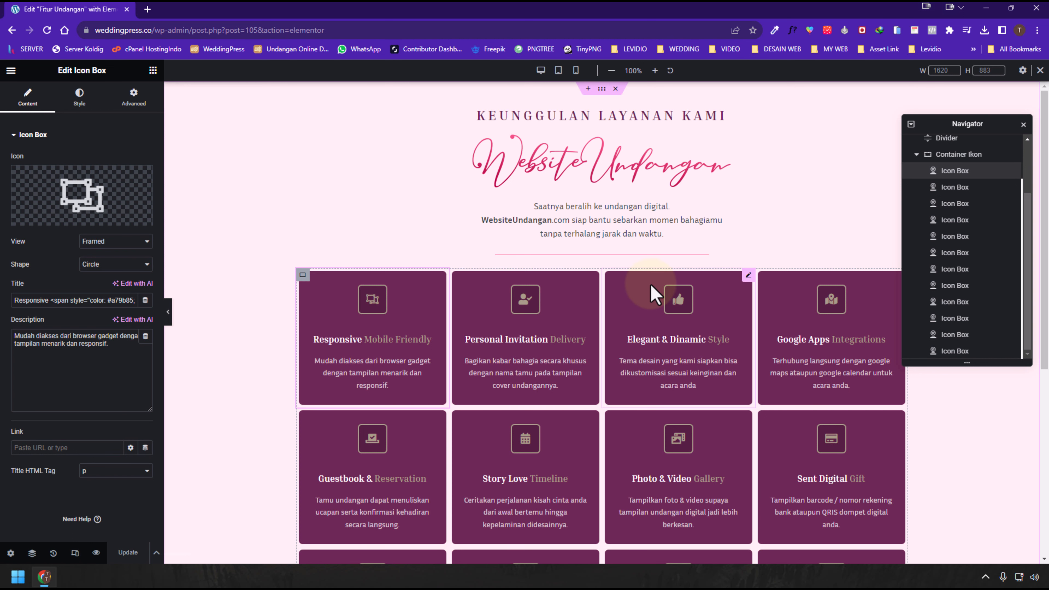
pyautogui.click(917, 155)
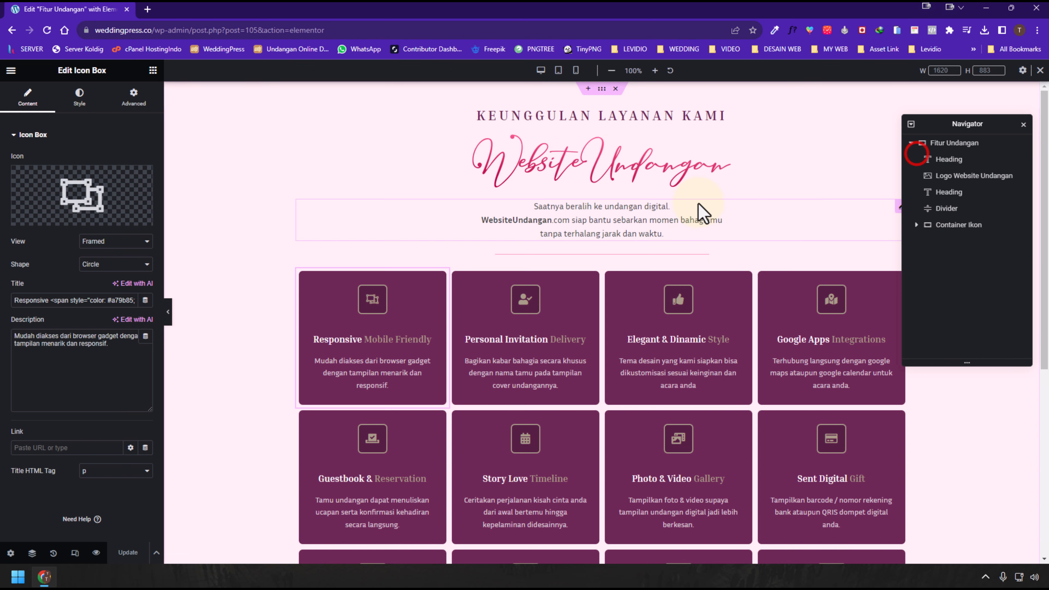
# Insert a new single container with vertical column direction above the Fitur Undangan section.
pyautogui.click(587, 86)
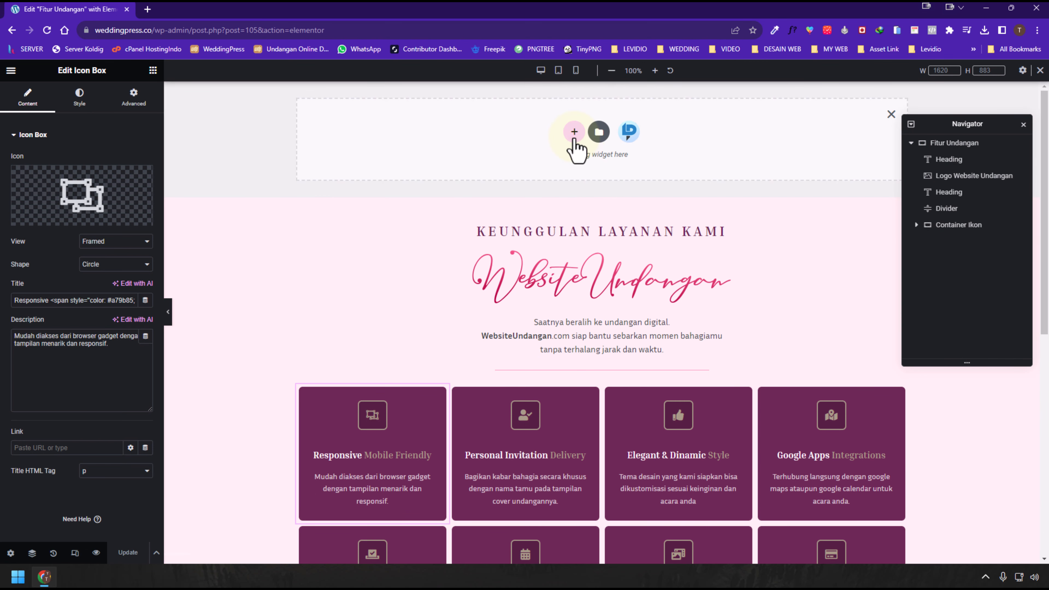
pyautogui.click(574, 134)
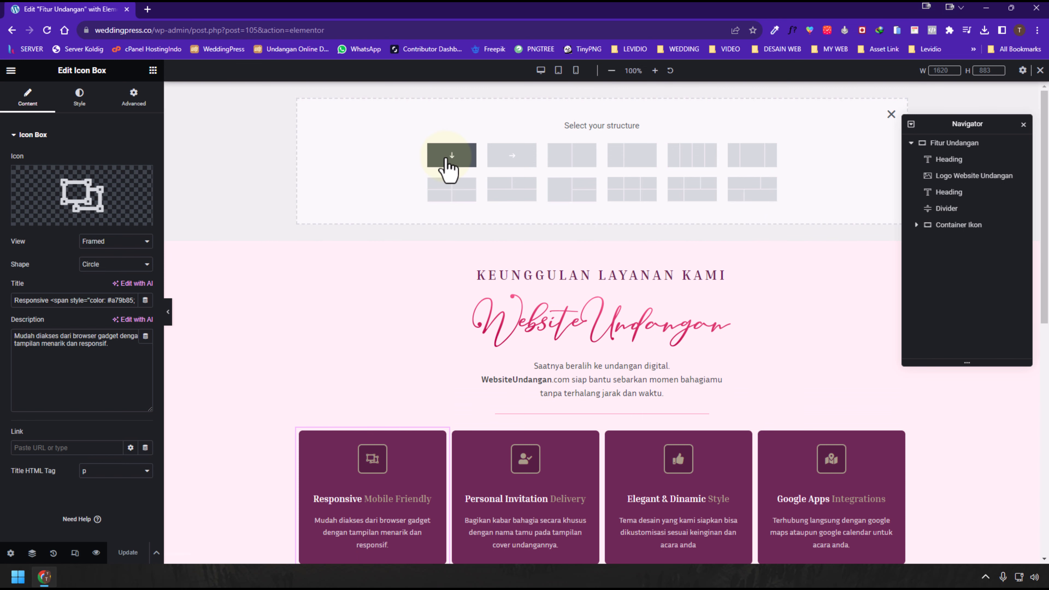
pyautogui.click(446, 157)
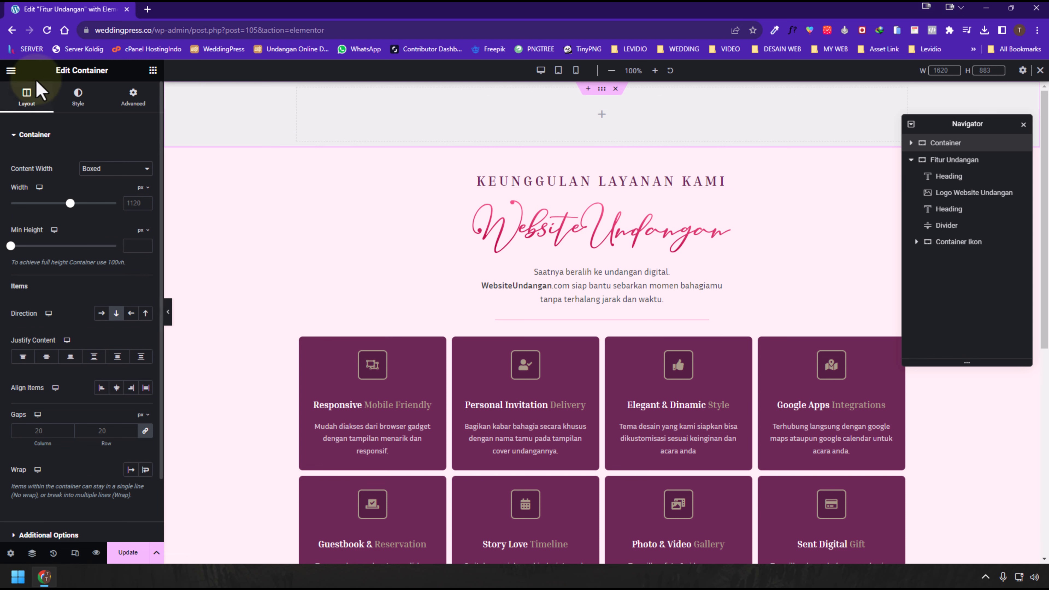
# Add a Heading widget to the new container, centred and with the HTML tag H1.
pyautogui.click(153, 71)
pyautogui.moveTo(77, 327); pyautogui.dragTo(569, 107)
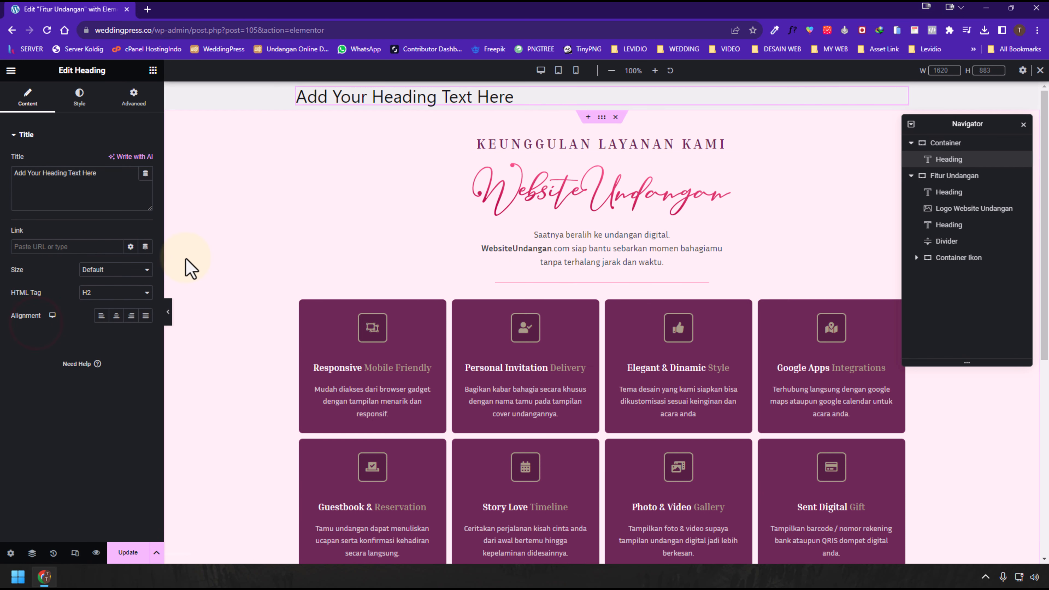
pyautogui.click(116, 316)
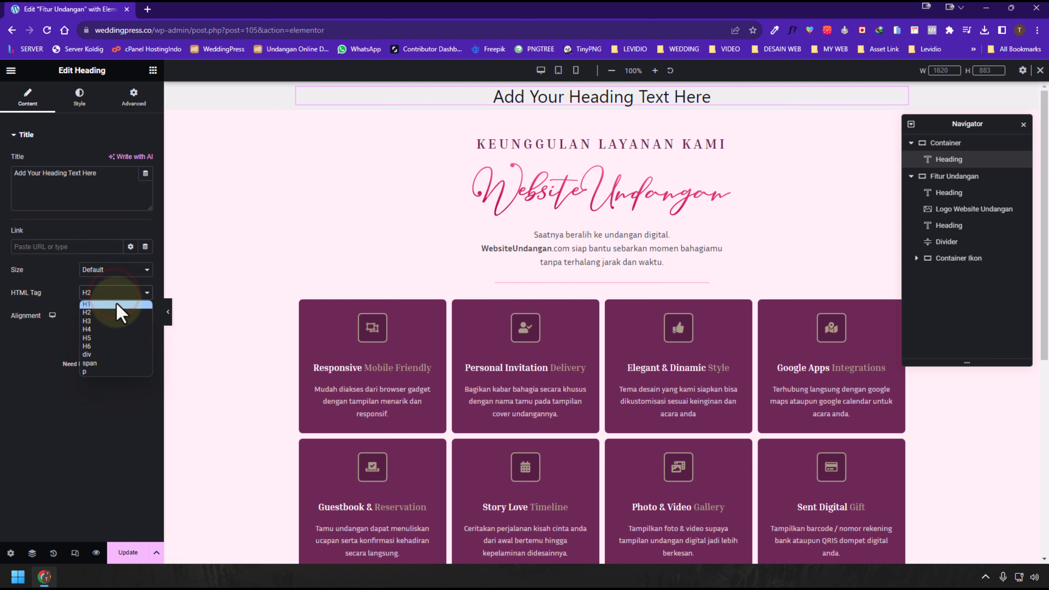
pyautogui.click(108, 307)
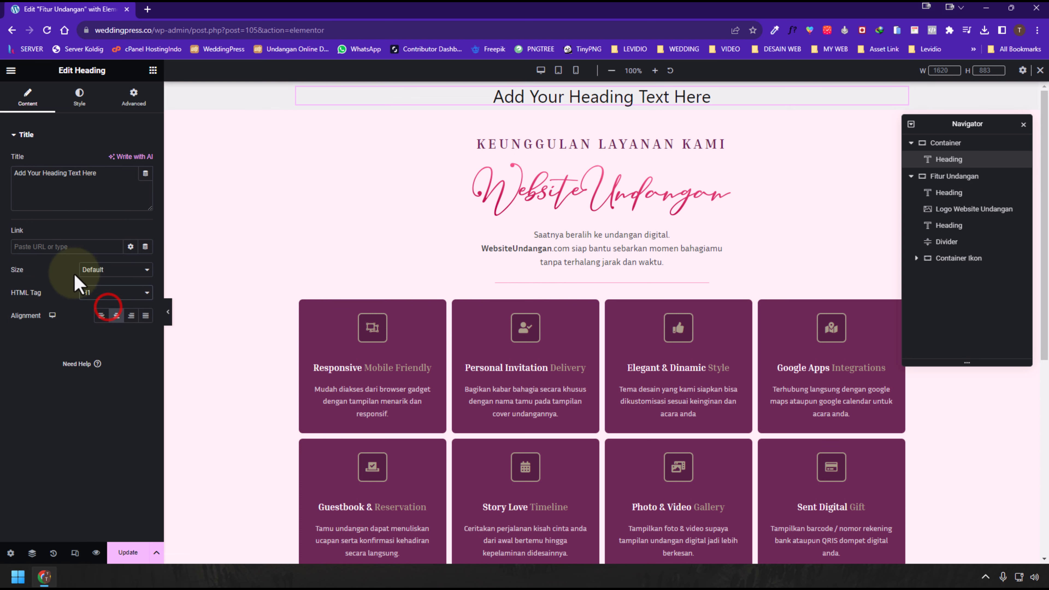
# Replace the new heading's text with "KEUNGGULAN LAYANAN KAMI", copied from the heading in the Fitur Undangan section.
pyautogui.click(565, 141)
pyautogui.click(99, 193)
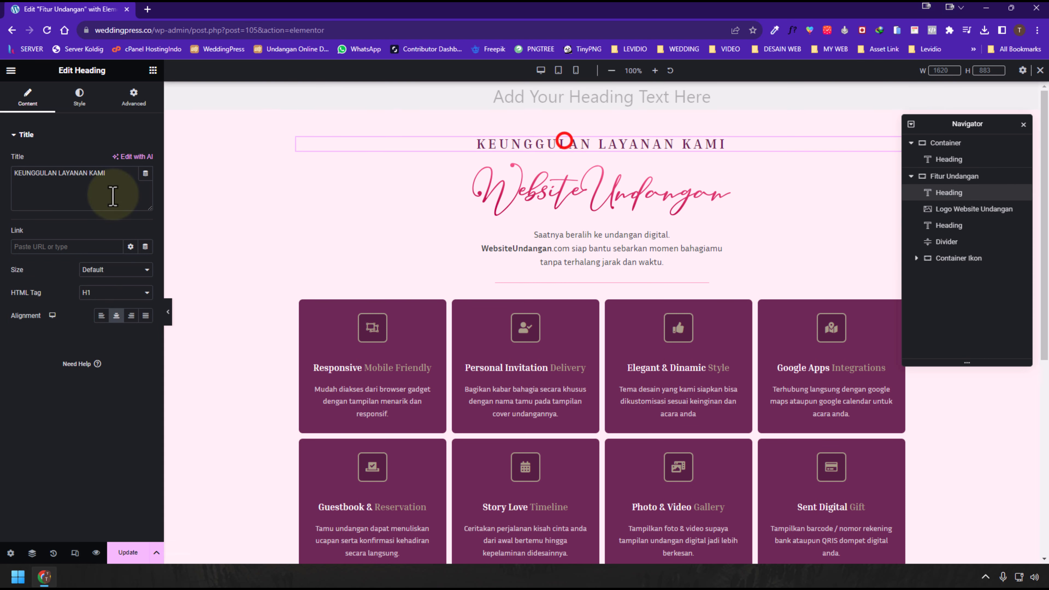
pyautogui.hotkey('ctrl', 'a')
pyautogui.hotkey('ctrl', 'c')
pyautogui.click(526, 92)
pyautogui.click(108, 177)
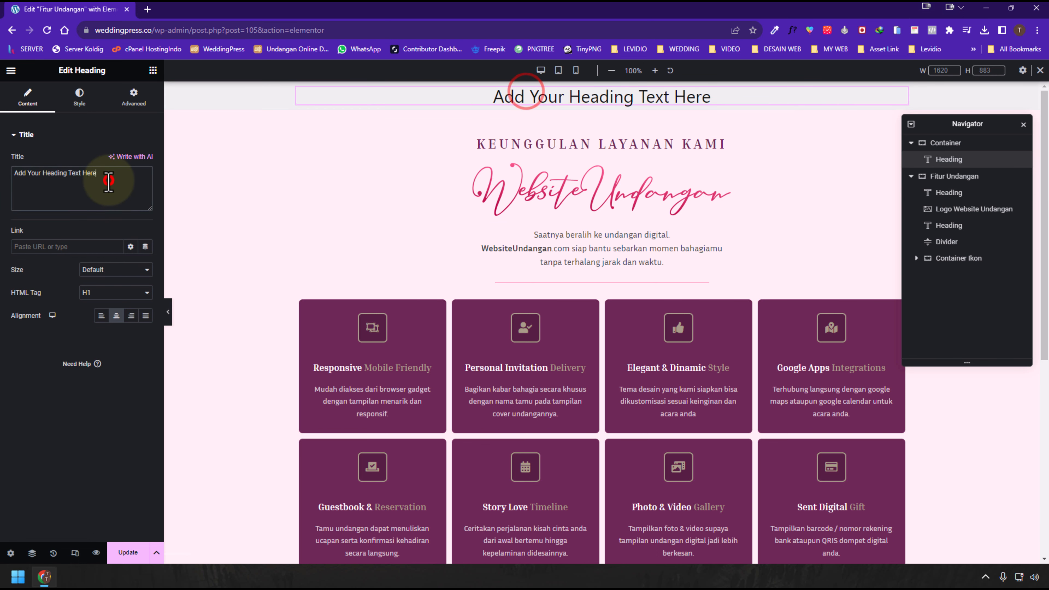
pyautogui.hotkey('ctrl', 'a')
pyautogui.hotkey('ctrl', 'v')
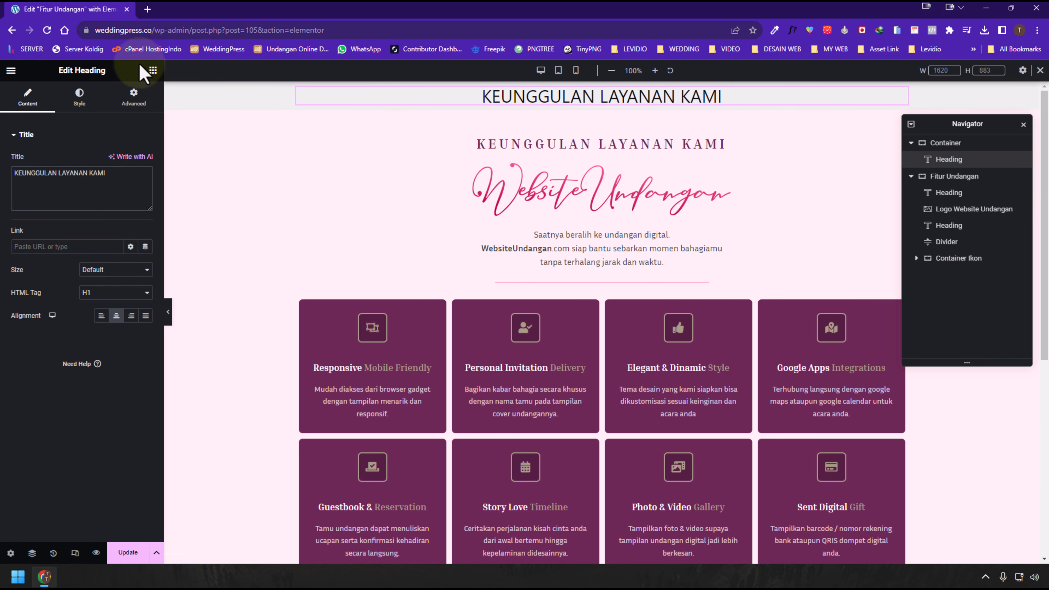
# Add an Image widget below the new heading, using the wdp logo from the media library.
pyautogui.click(153, 71)
pyautogui.moveTo(121, 323); pyautogui.dragTo(561, 101)
pyautogui.click(102, 201)
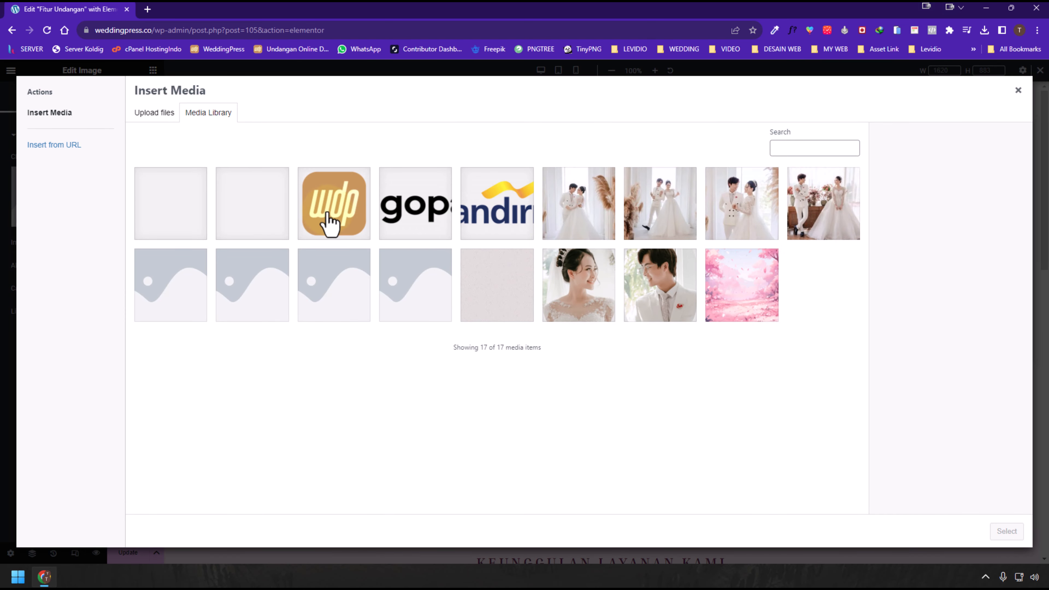
pyautogui.click(331, 224)
pyautogui.click(1010, 534)
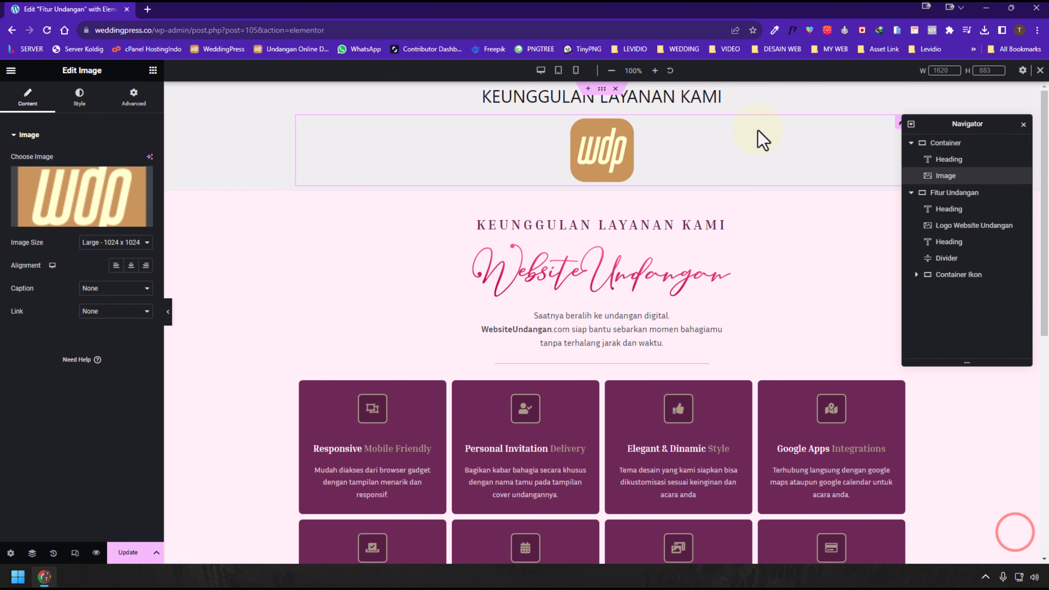
# Copy the "Saatnya beralih ke undangan digital" heading and paste it below the wdp logo in the new container.
pyautogui.click(553, 331)
pyautogui.rightClick(552, 330)
pyautogui.click(574, 377)
pyautogui.rightClick(621, 141)
pyautogui.click(674, 205)
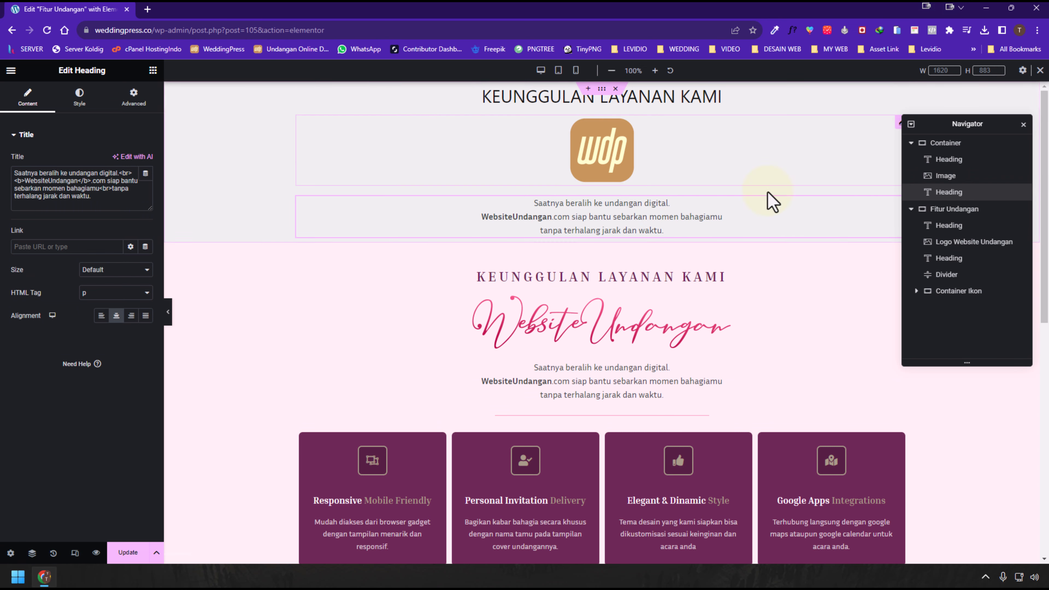
# Try the row, reversed row and reversed column directions on the new container, and return it to vertical column.
pyautogui.click(961, 145)
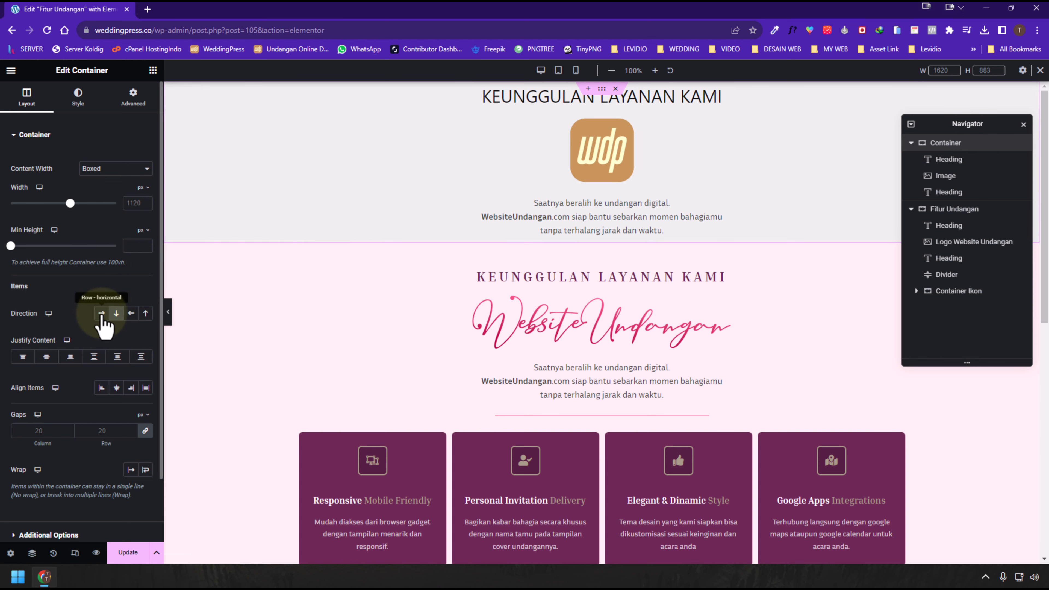
pyautogui.click(101, 313)
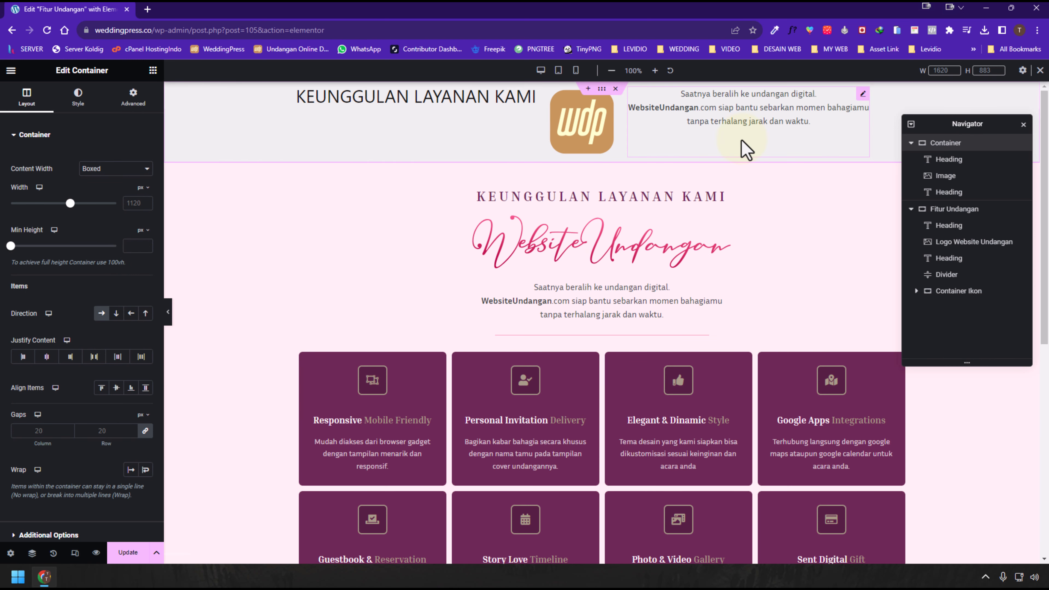
pyautogui.click(131, 313)
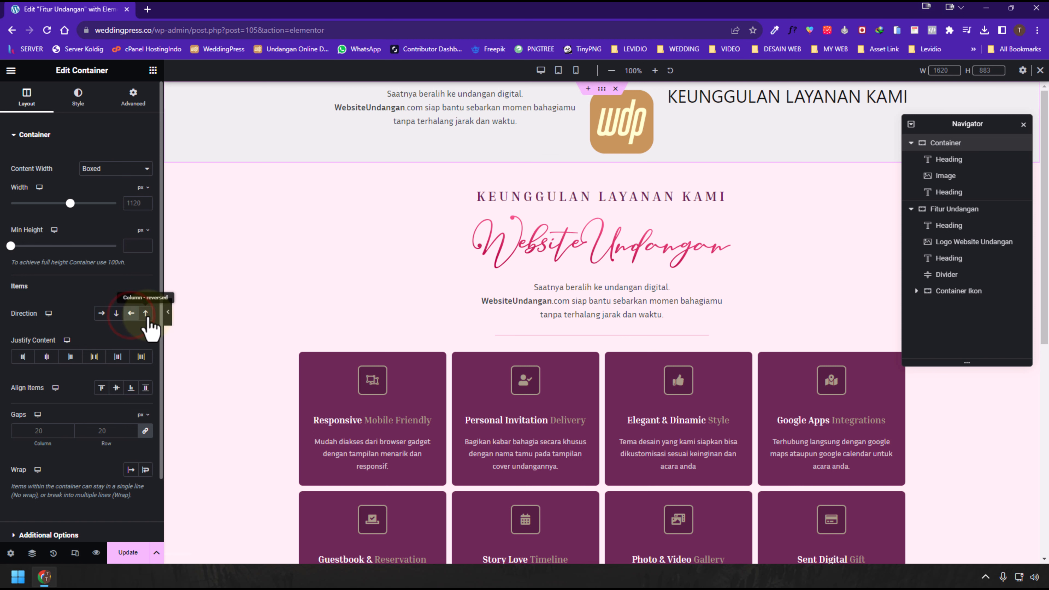
pyautogui.click(145, 314)
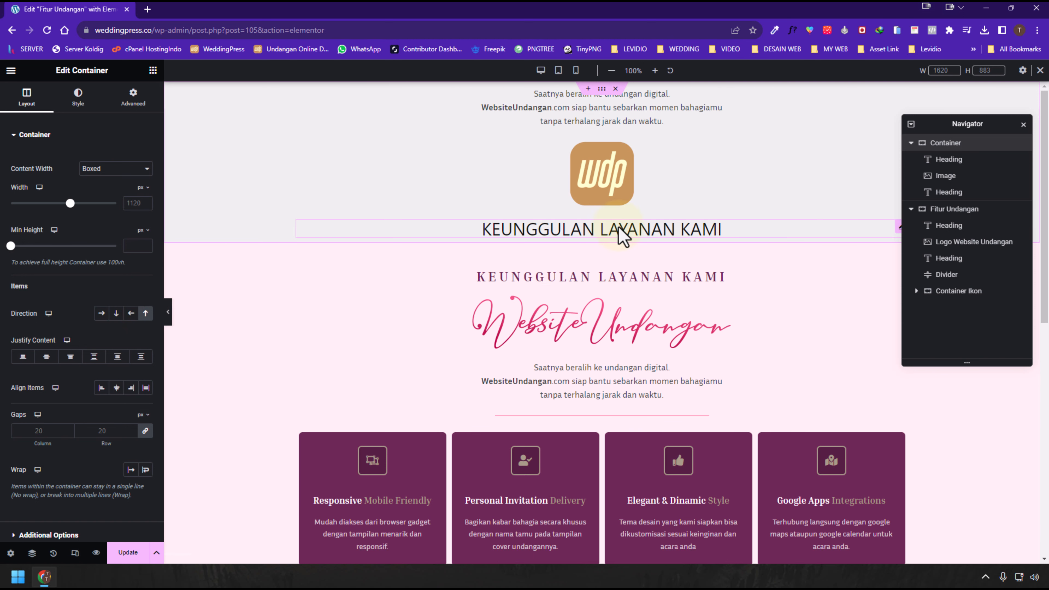
pyautogui.click(116, 314)
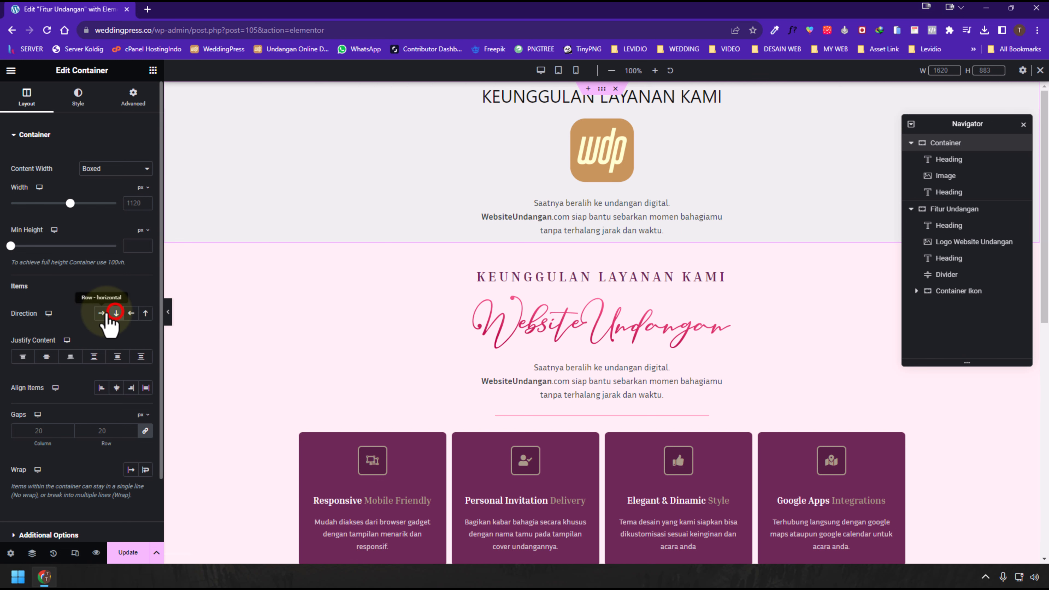
pyautogui.click(101, 313)
pyautogui.click(116, 314)
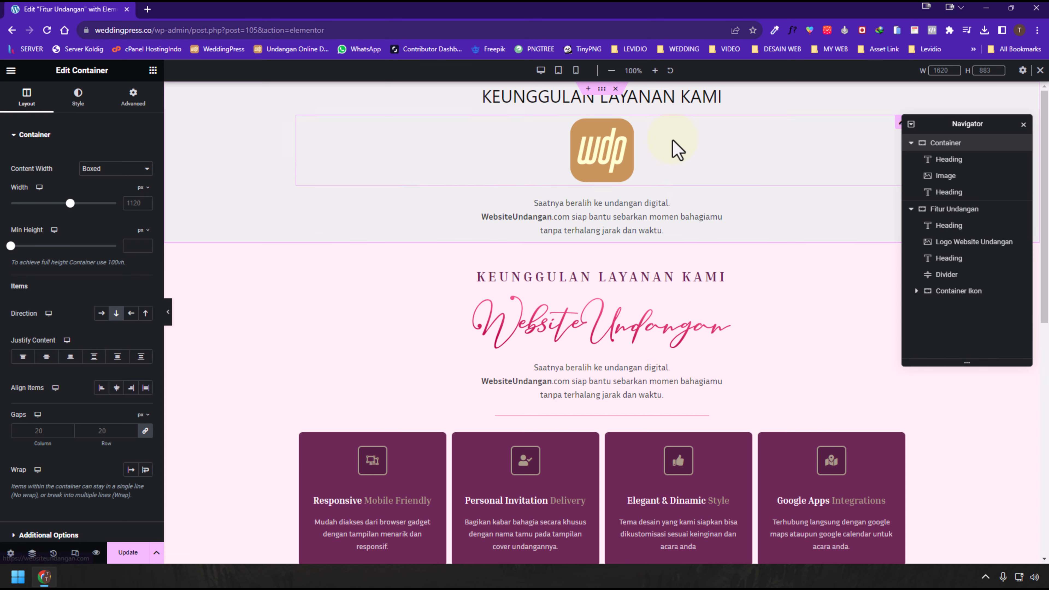
# Add a nested container below the description text inside the new container.
pyautogui.scroll(-4, 546, 403)
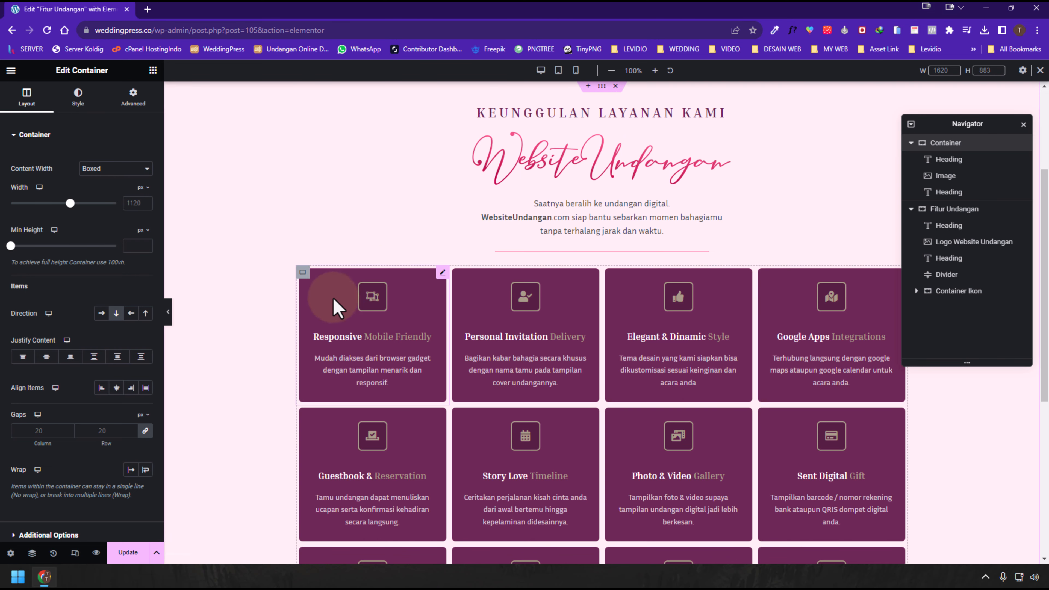
pyautogui.scroll(-5, 691, 450)
pyautogui.scroll(7, 761, 428)
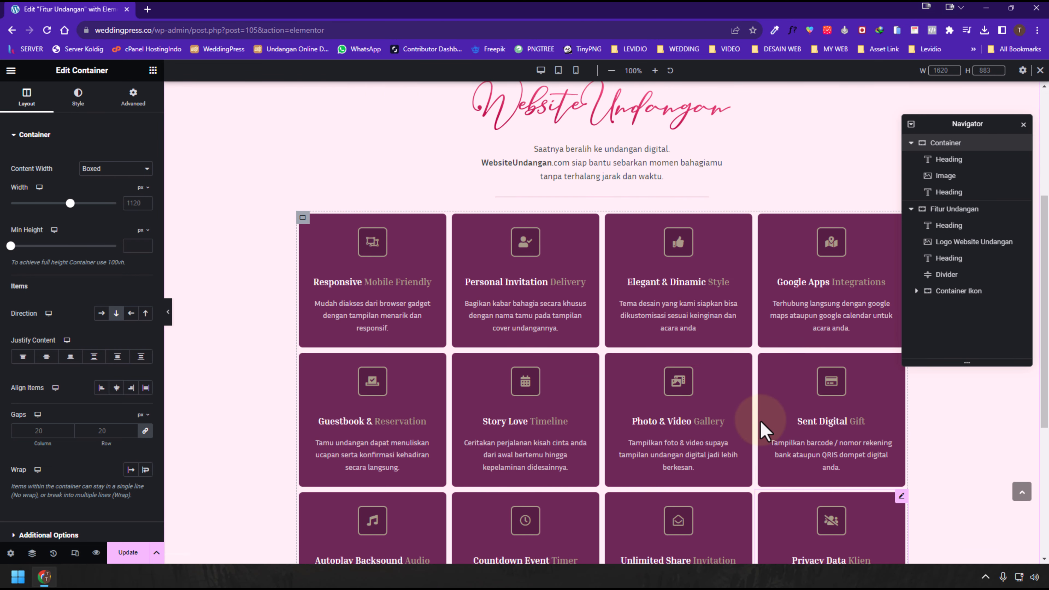
pyautogui.scroll(2, 624, 360)
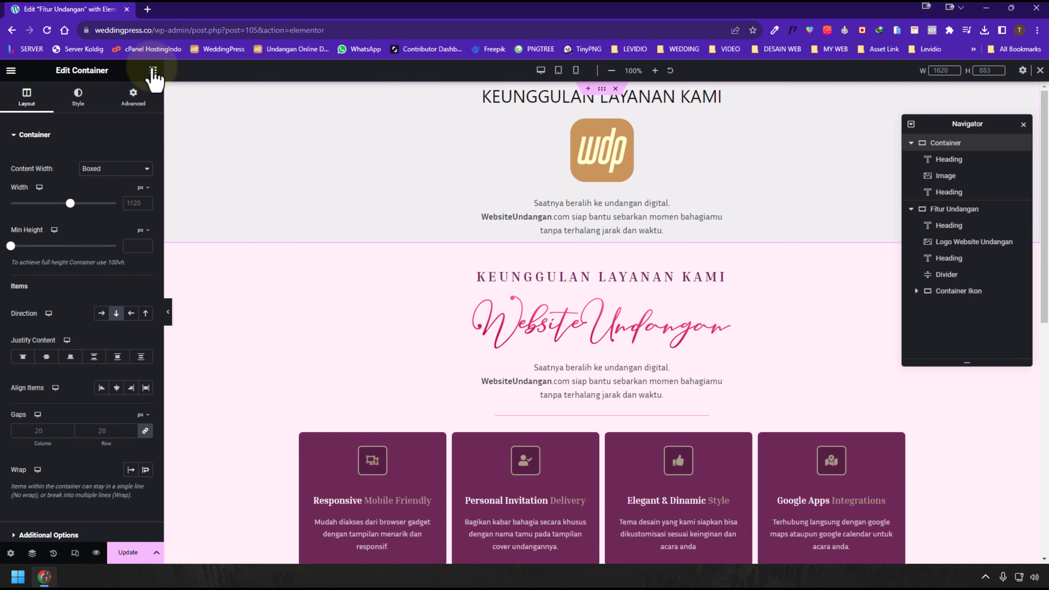
pyautogui.click(152, 70)
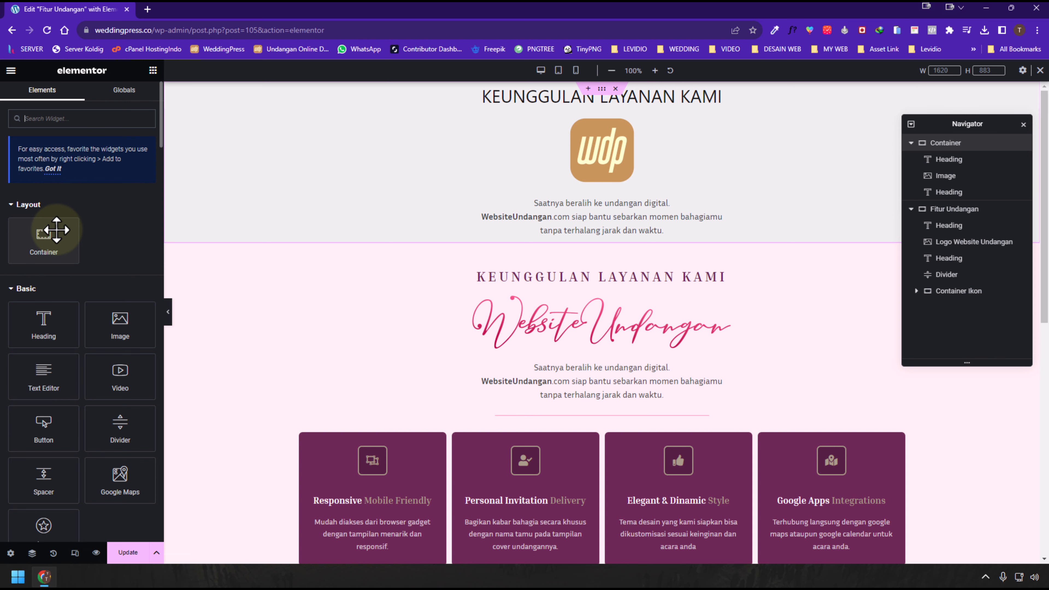
pyautogui.moveTo(57, 230); pyautogui.dragTo(644, 295)
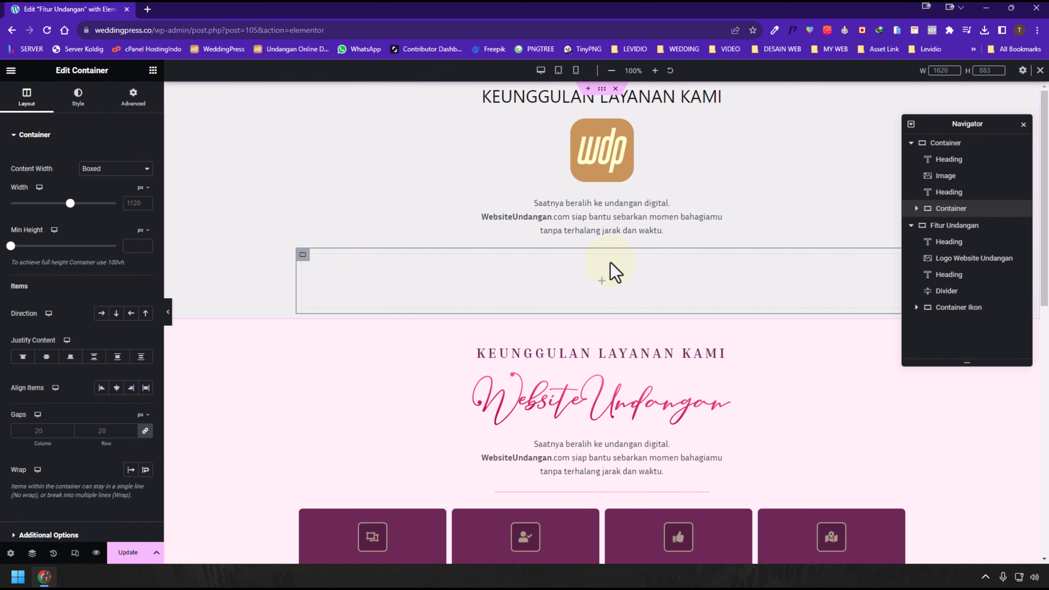
# Try nesting two further containers inside the inner container, and delete both of them.
pyautogui.click(153, 70)
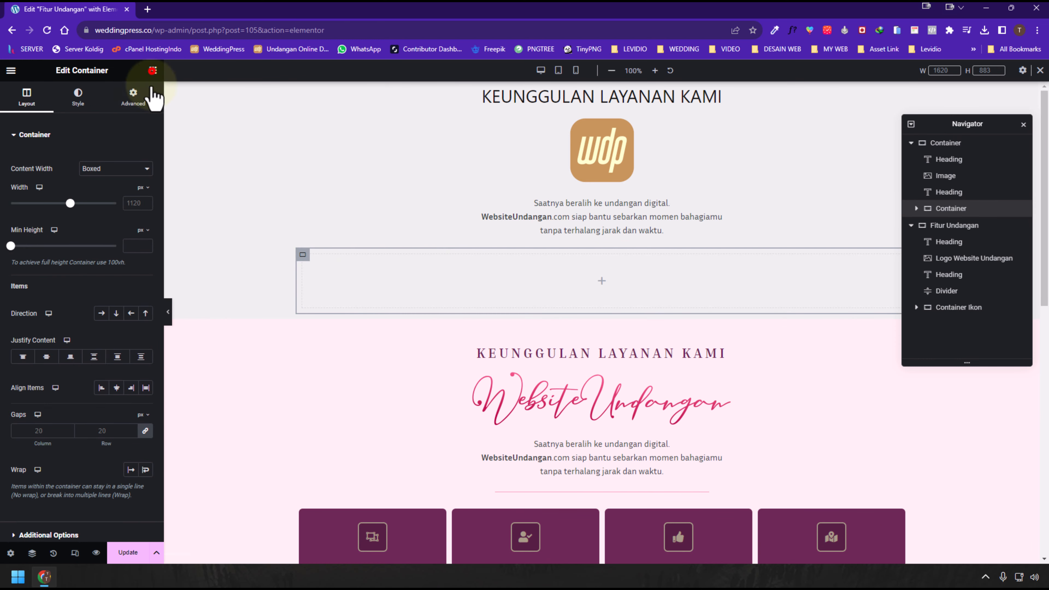
pyautogui.moveTo(33, 241); pyautogui.dragTo(306, 317)
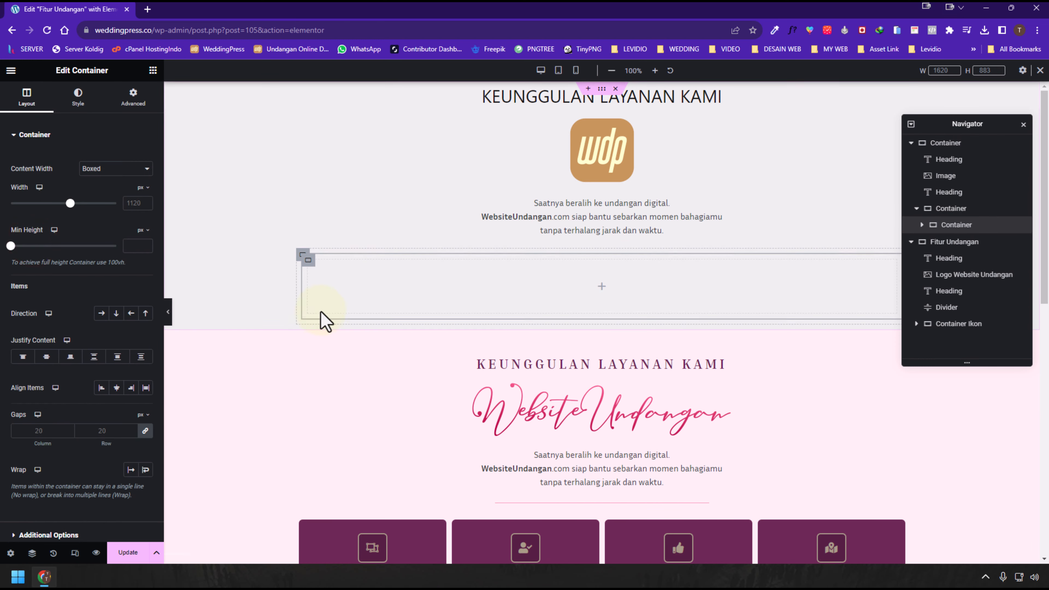
pyautogui.click(153, 70)
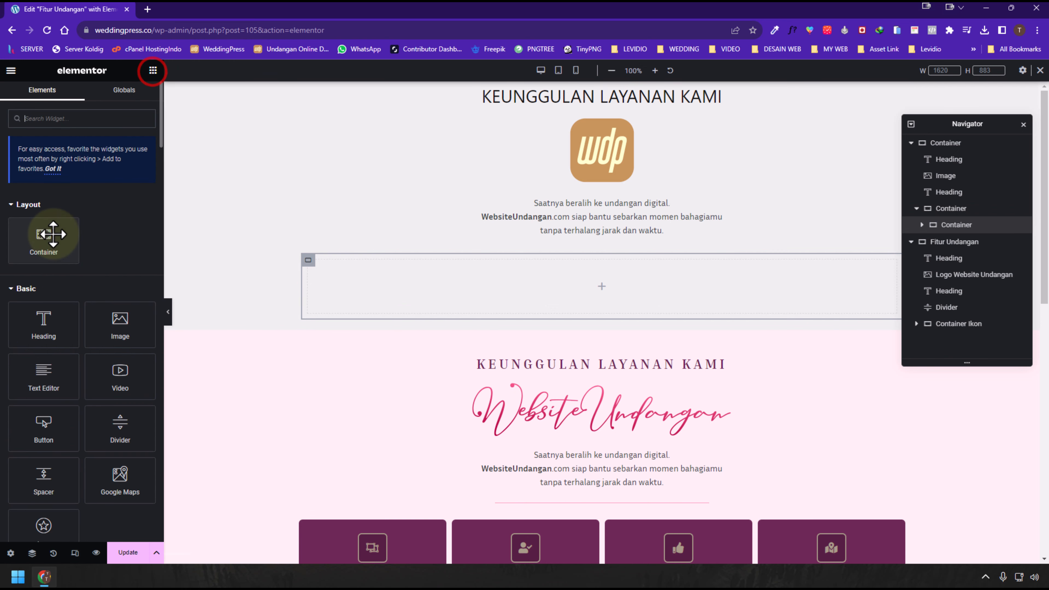
pyautogui.moveTo(52, 234); pyautogui.dragTo(377, 308)
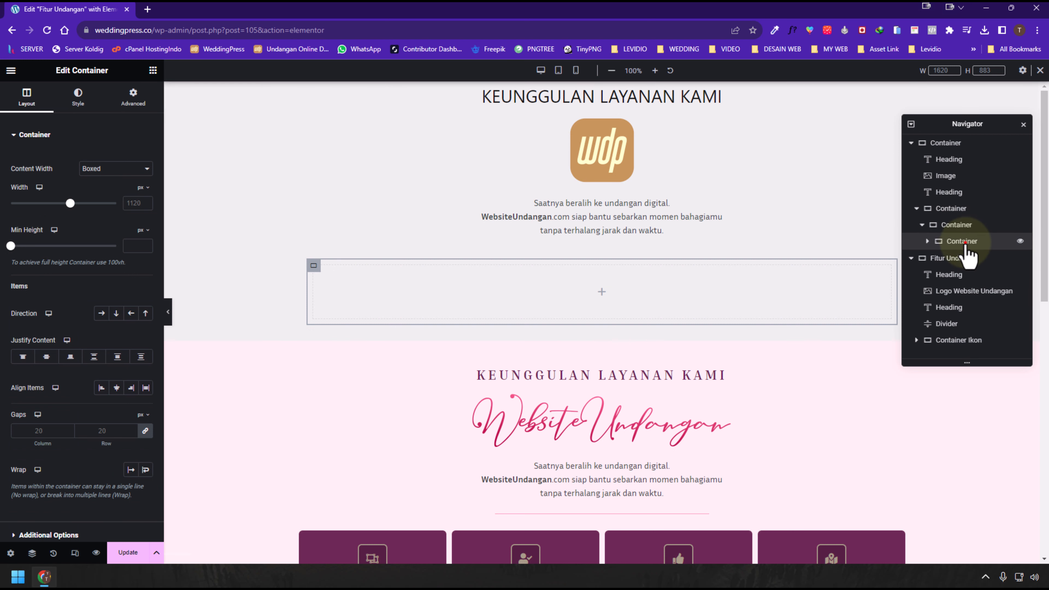
pyautogui.rightClick(965, 242)
pyautogui.click(990, 460)
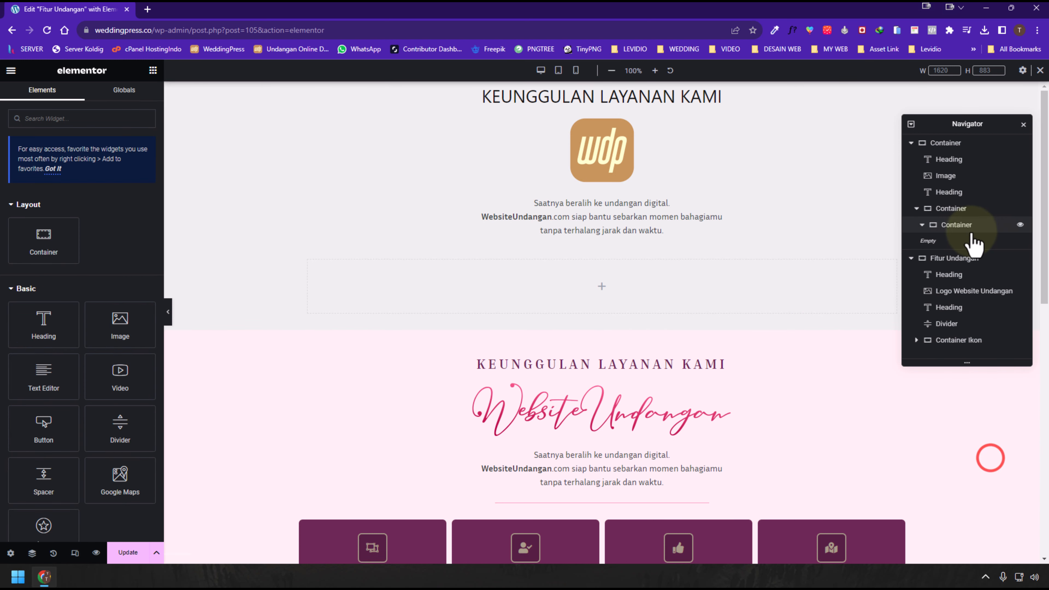
pyautogui.click(966, 228)
pyautogui.rightClick(967, 229)
pyautogui.click(1004, 452)
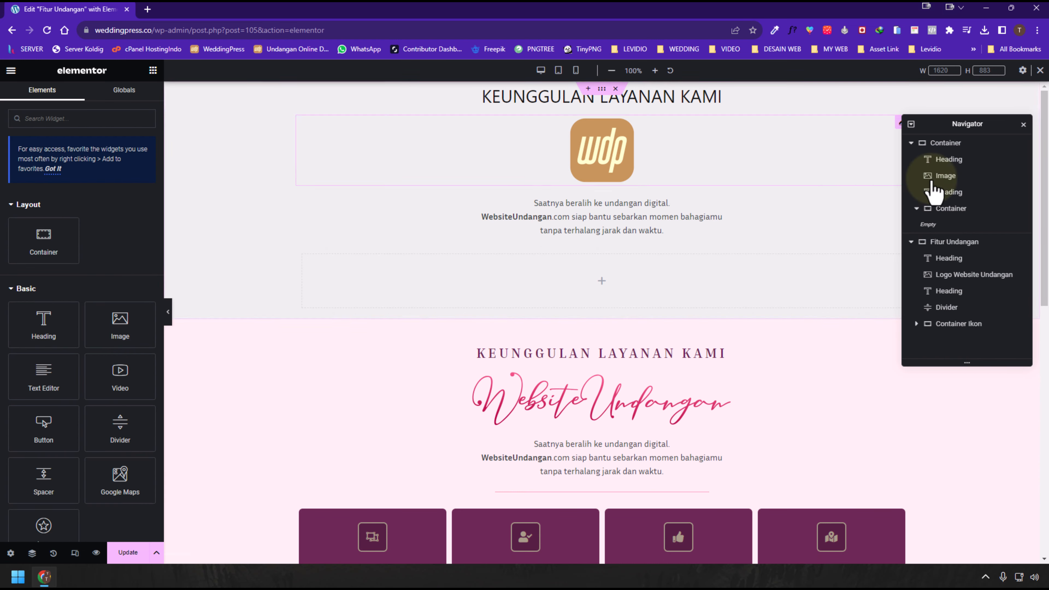
# Set the outer container's gaps and margins to 0, with padding 75 px top and bottom and 0 px right and left.
pyautogui.click(967, 143)
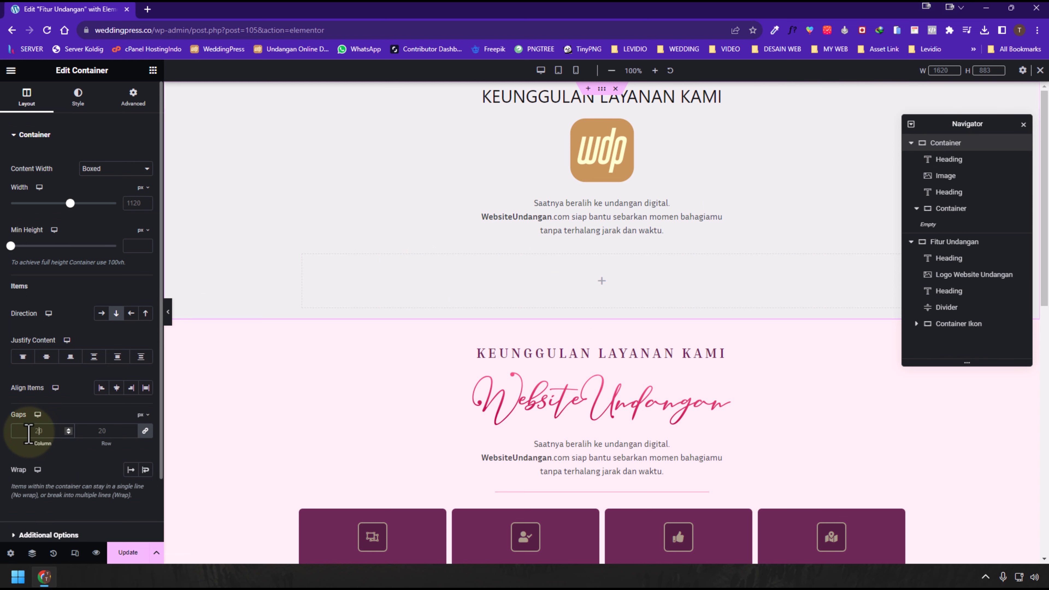
pyautogui.click(134, 101)
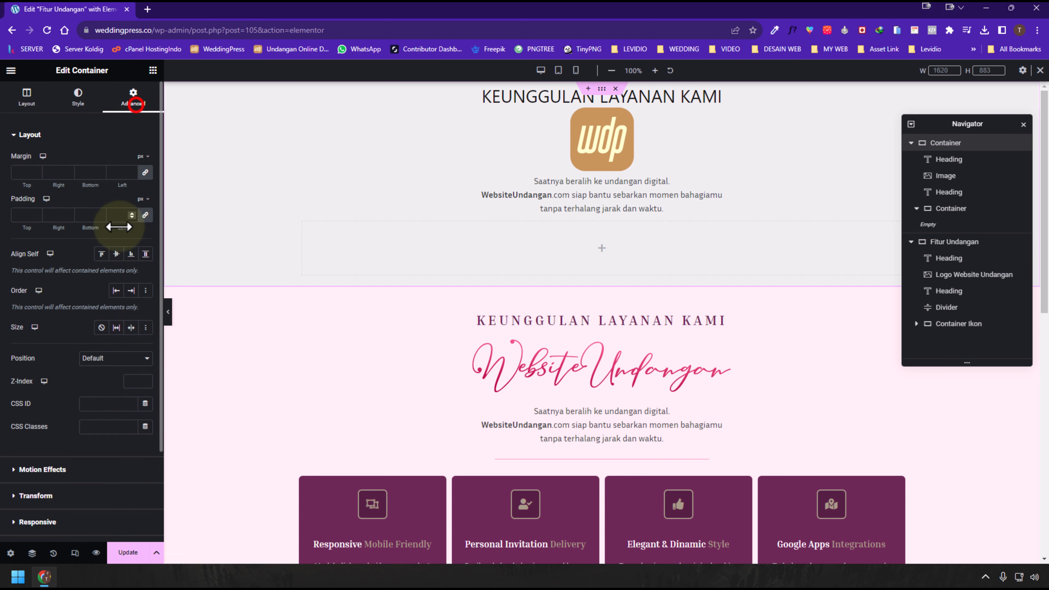
pyautogui.click(145, 173)
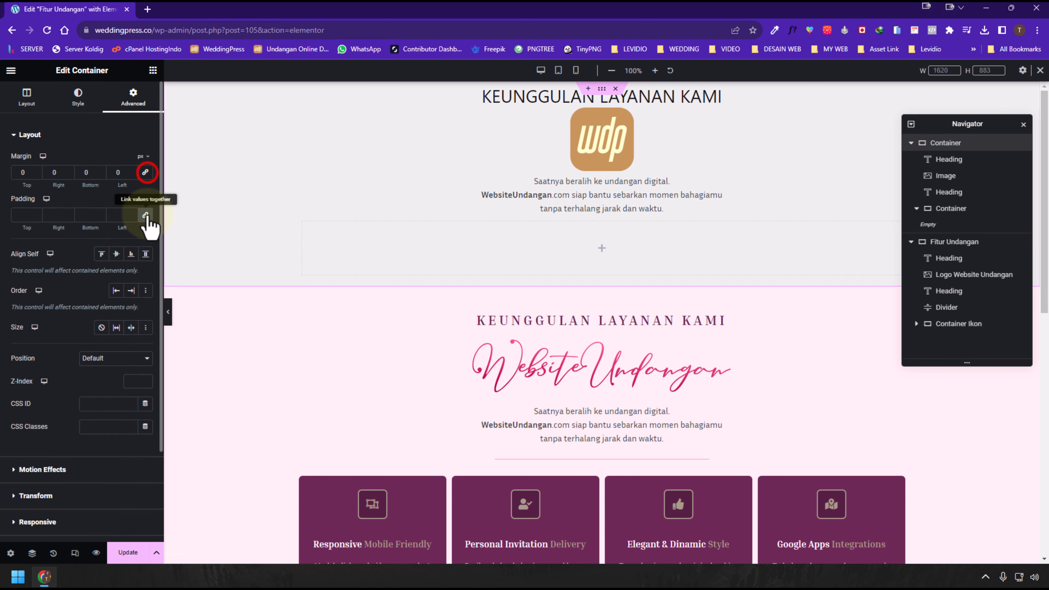
pyautogui.click(145, 216)
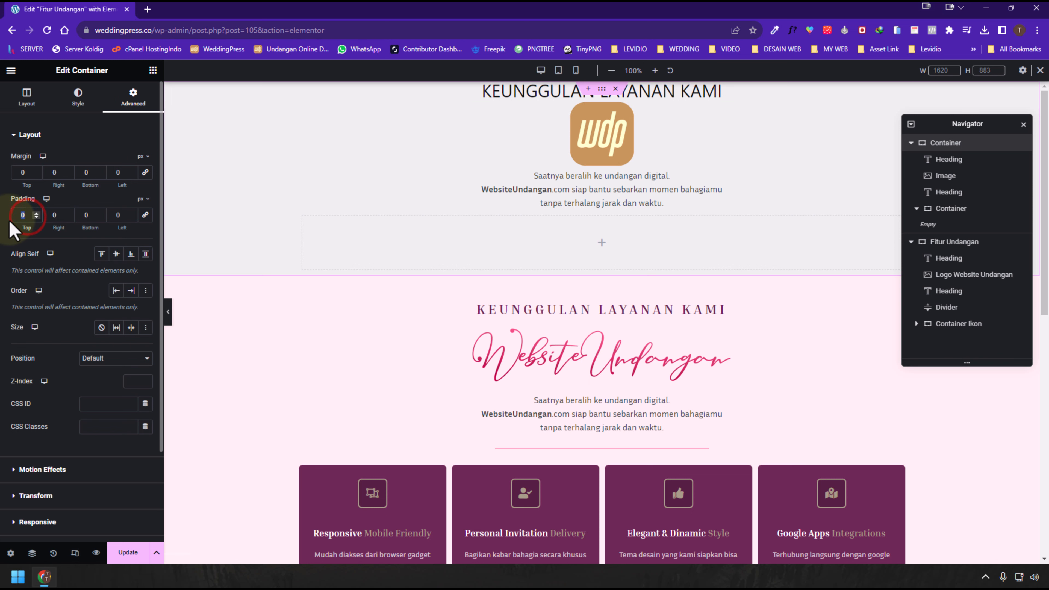
pyautogui.write('75')
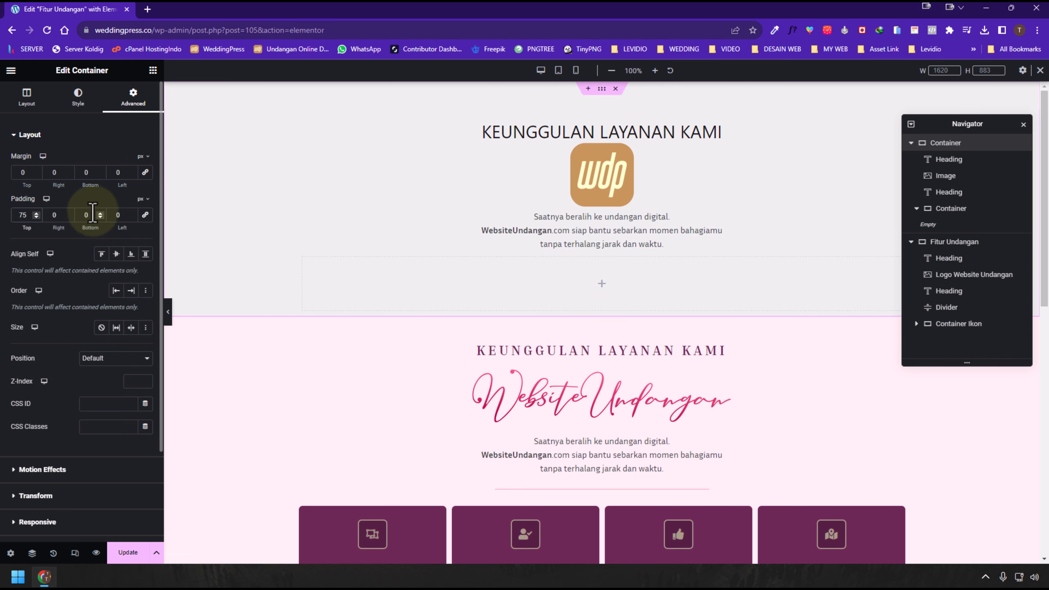
pyautogui.click(89, 215)
pyautogui.write('75')
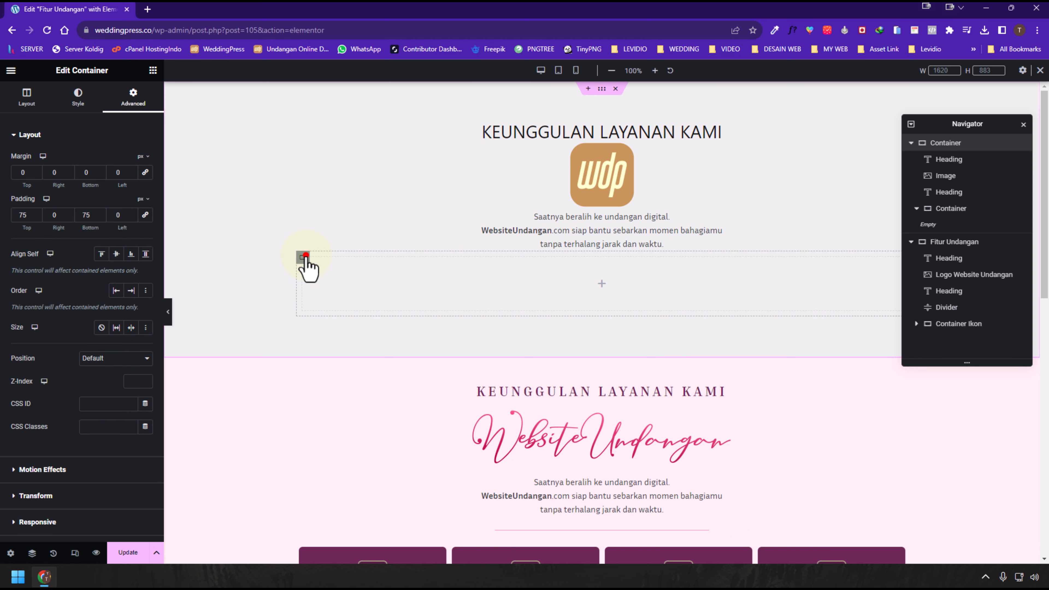
# Set the gaps, margins and padding of the empty inner container to 0 px.
pyautogui.click(303, 257)
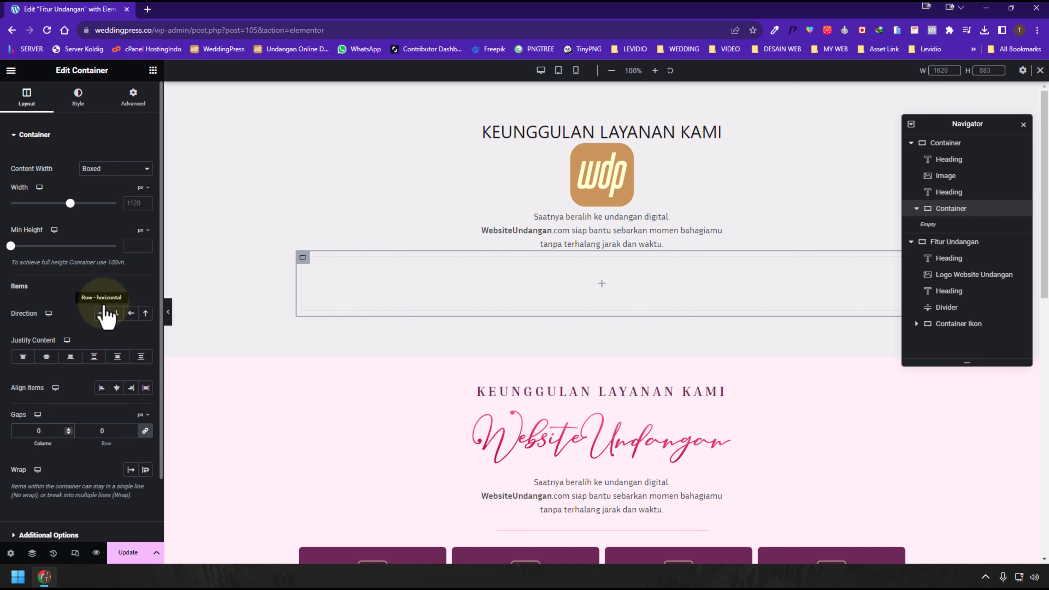
pyautogui.click(140, 103)
pyautogui.click(146, 173)
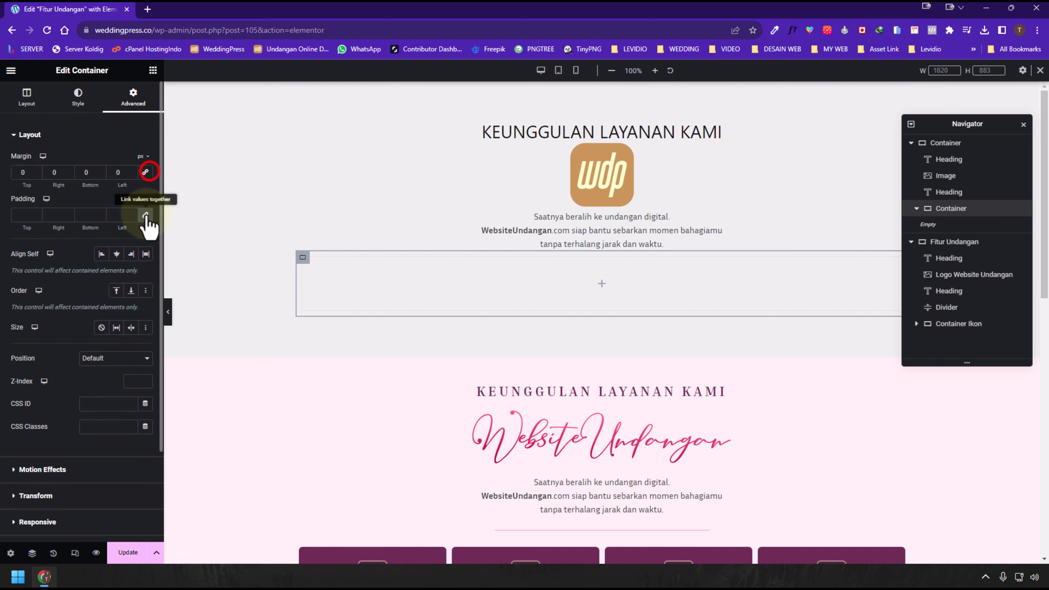
pyautogui.click(146, 215)
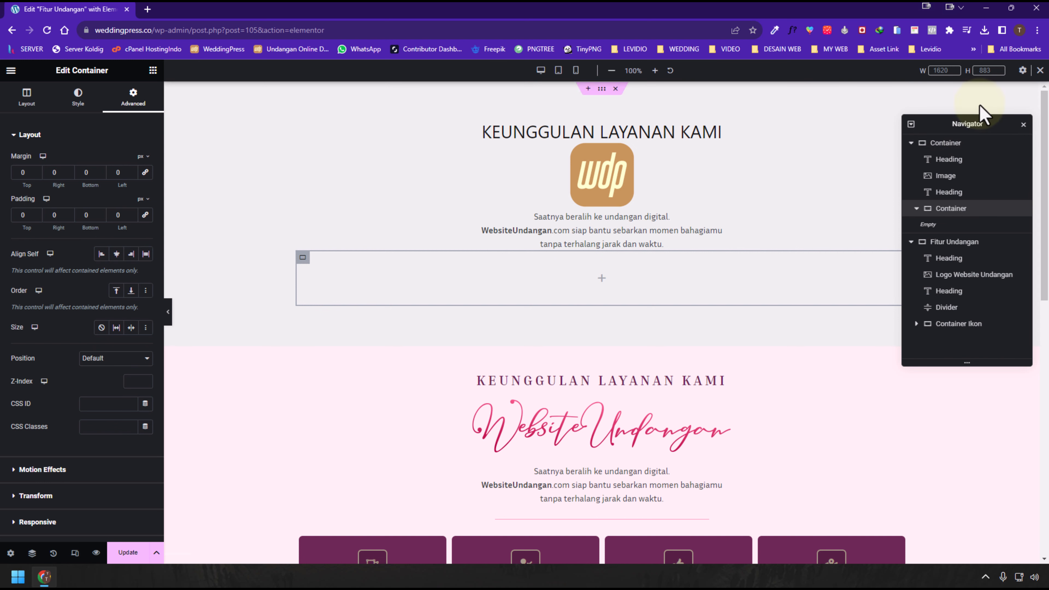
# Add an Icon Box widget to the empty inner container.
pyautogui.click(969, 143)
pyautogui.click(26, 97)
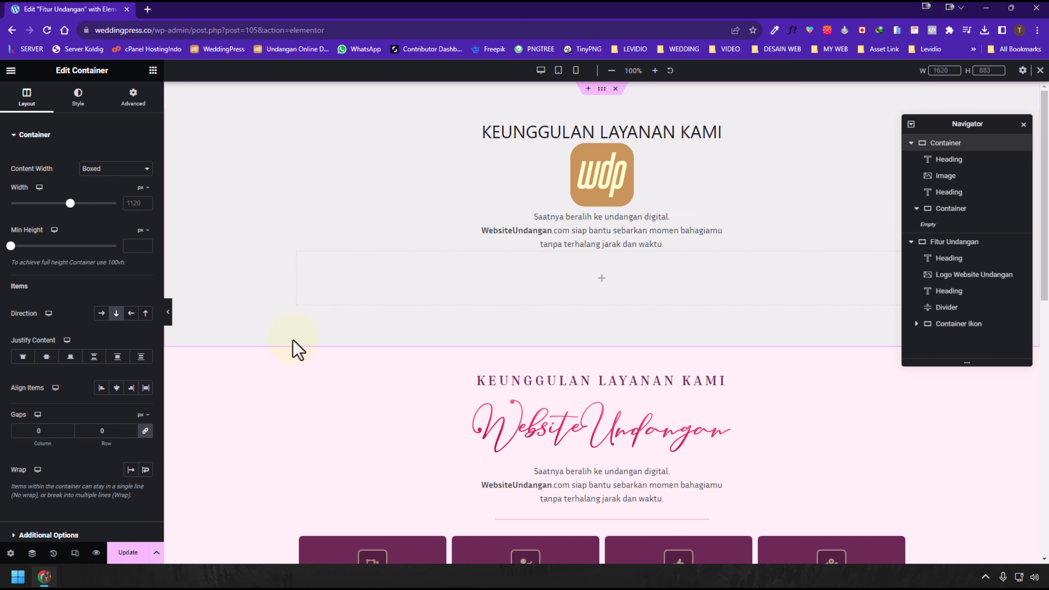
pyautogui.scroll(-4, 404, 448)
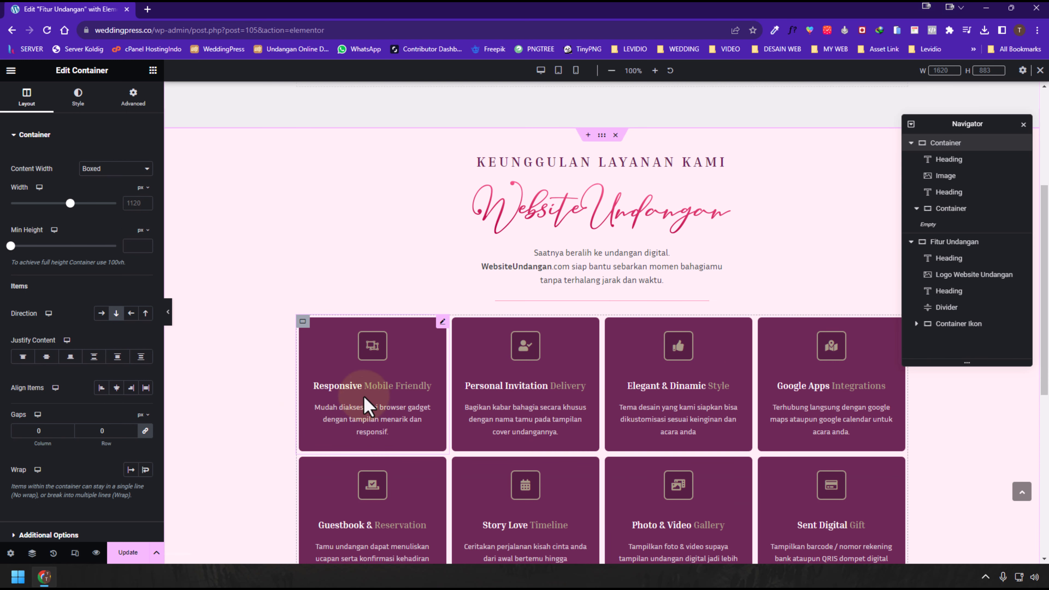
pyautogui.scroll(5, 388, 202)
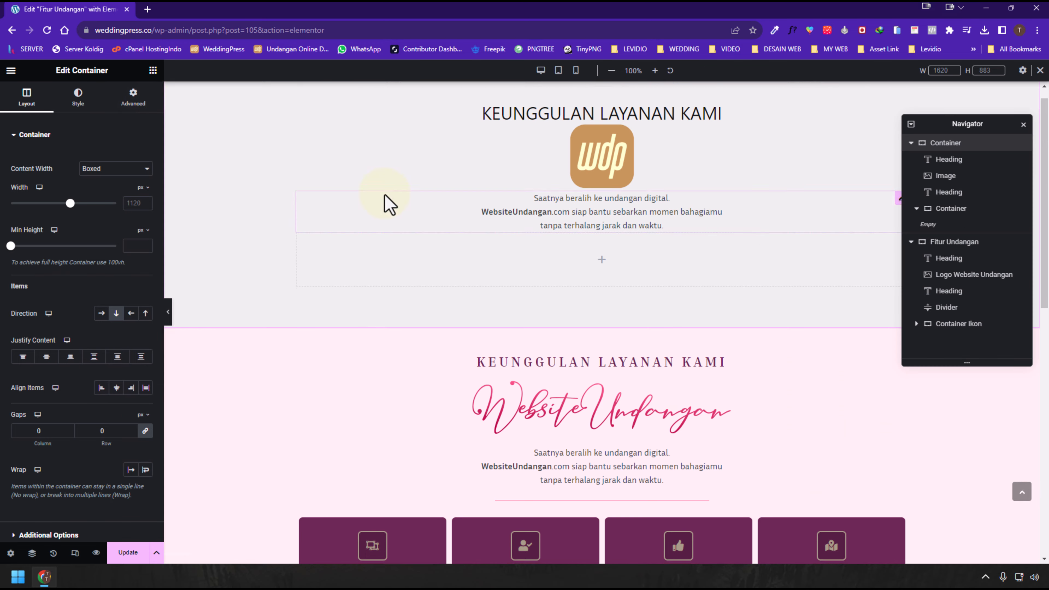
pyautogui.click(152, 70)
pyautogui.scroll(-5, 77, 446)
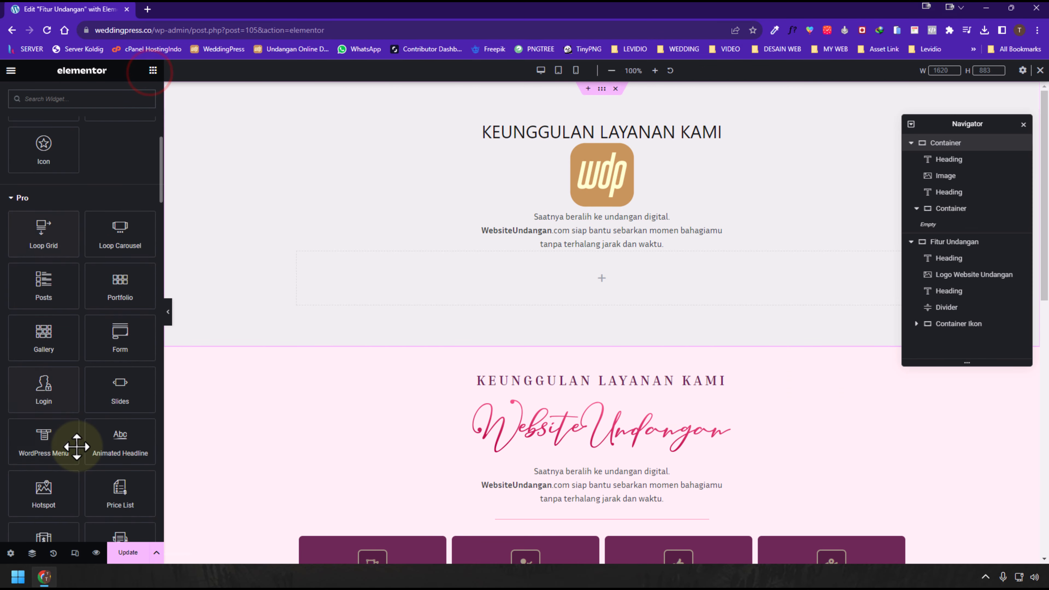
pyautogui.scroll(-10, 77, 446)
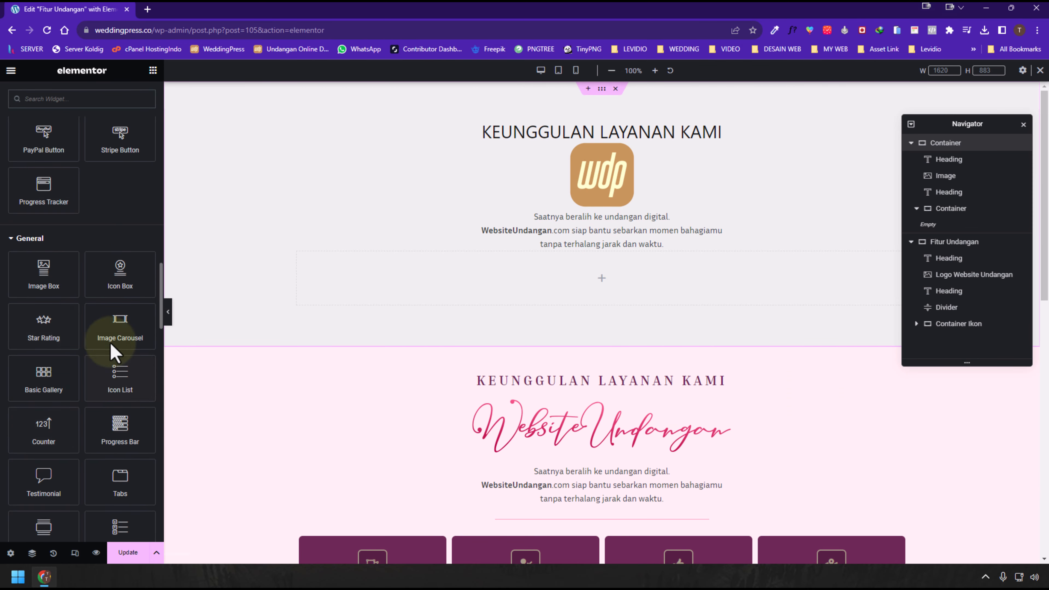
pyautogui.moveTo(123, 276); pyautogui.dragTo(549, 301)
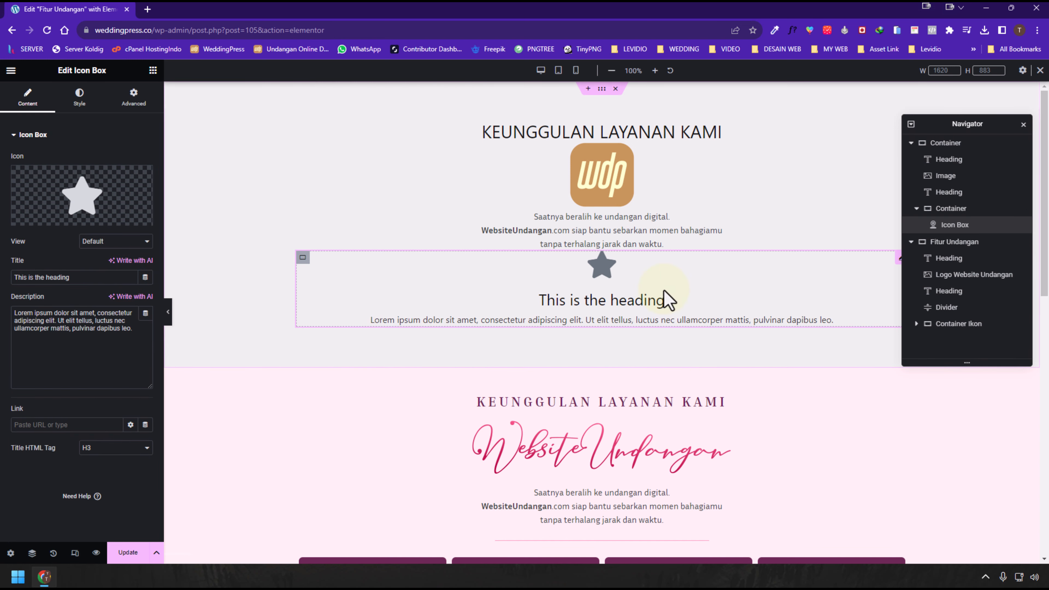
# Duplicate the Icon Box three times to make four of them in the inner container.
pyautogui.scroll(-5, 669, 297)
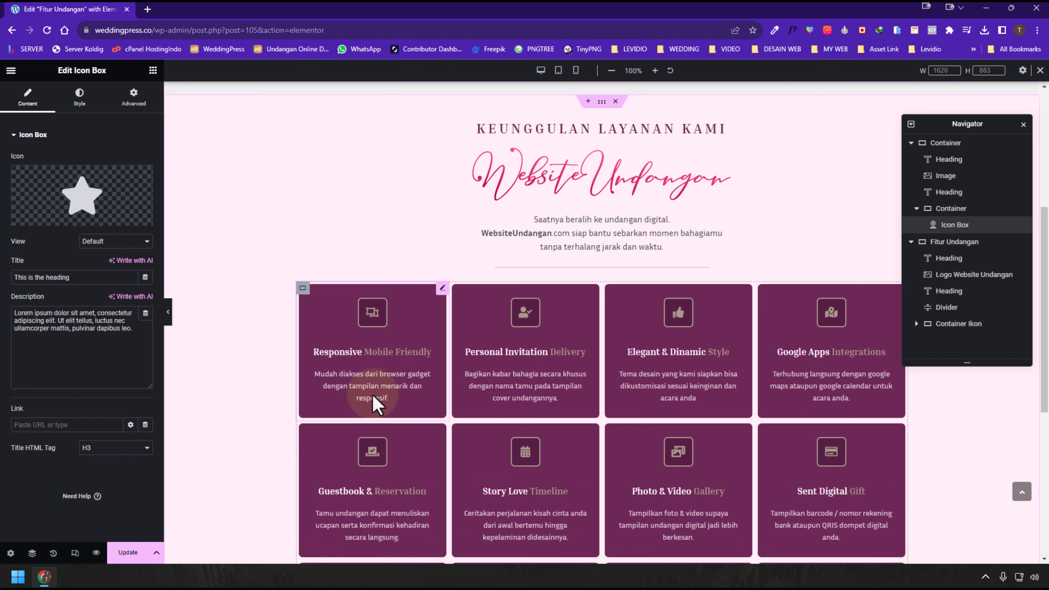
pyautogui.scroll(4, 607, 234)
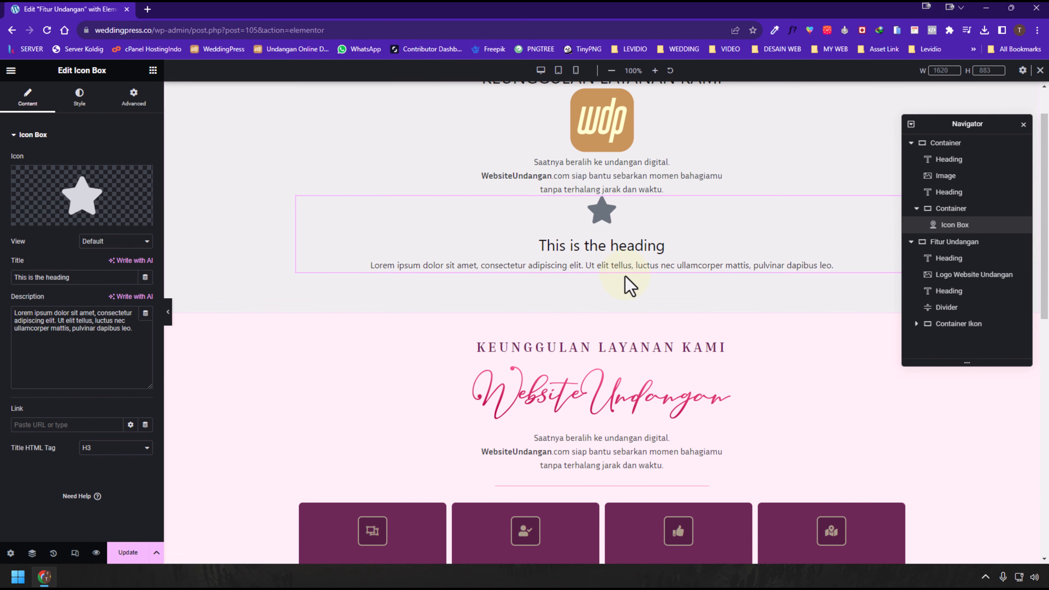
pyautogui.scroll(-3, 595, 318)
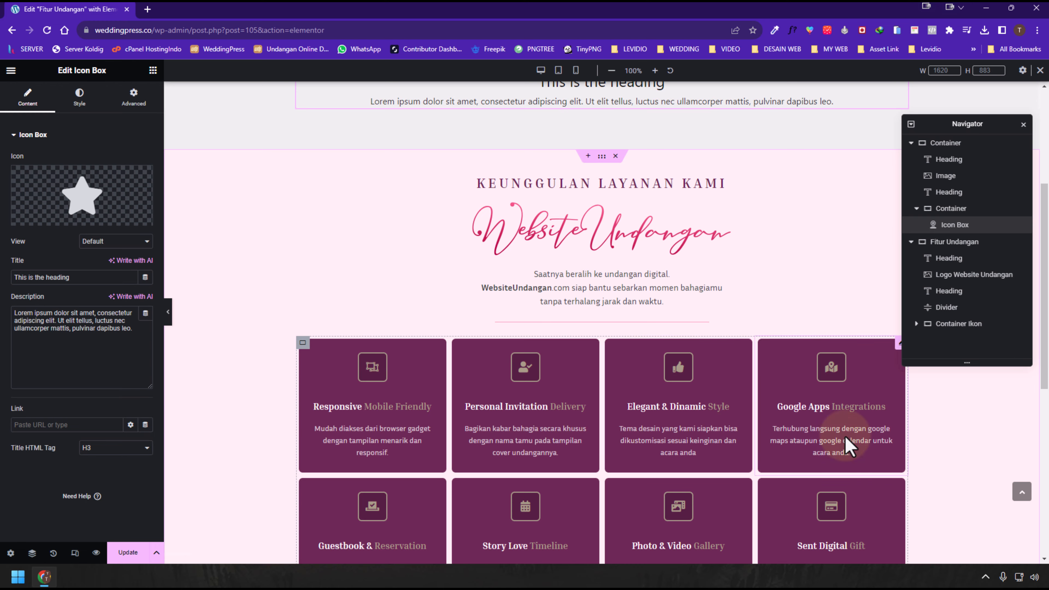
pyautogui.scroll(4, 618, 254)
pyautogui.rightClick(618, 294)
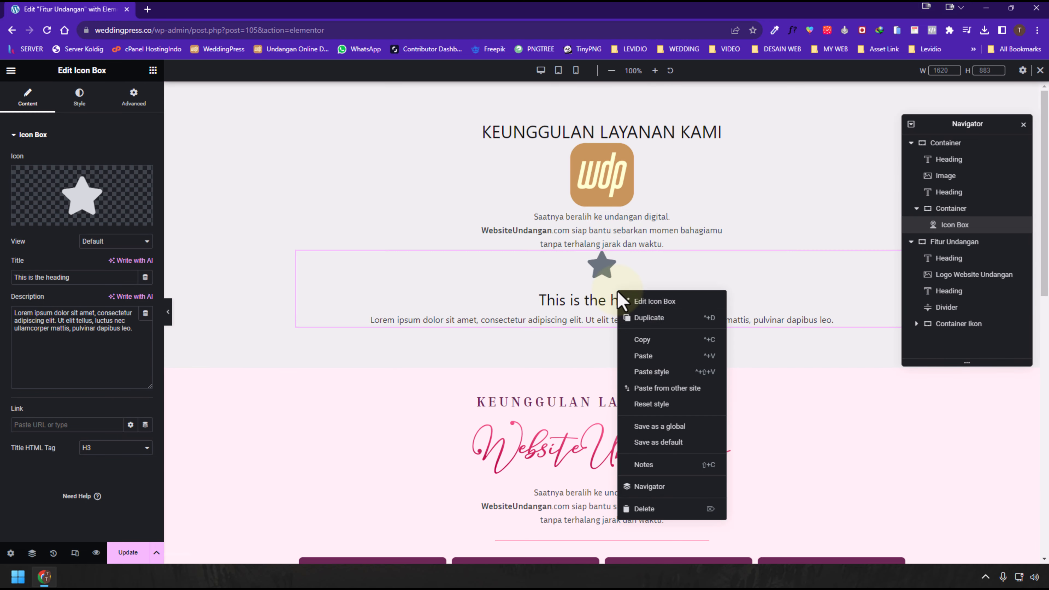
pyautogui.click(644, 319)
pyautogui.rightClick(611, 307)
pyautogui.click(642, 333)
pyautogui.rightClick(608, 333)
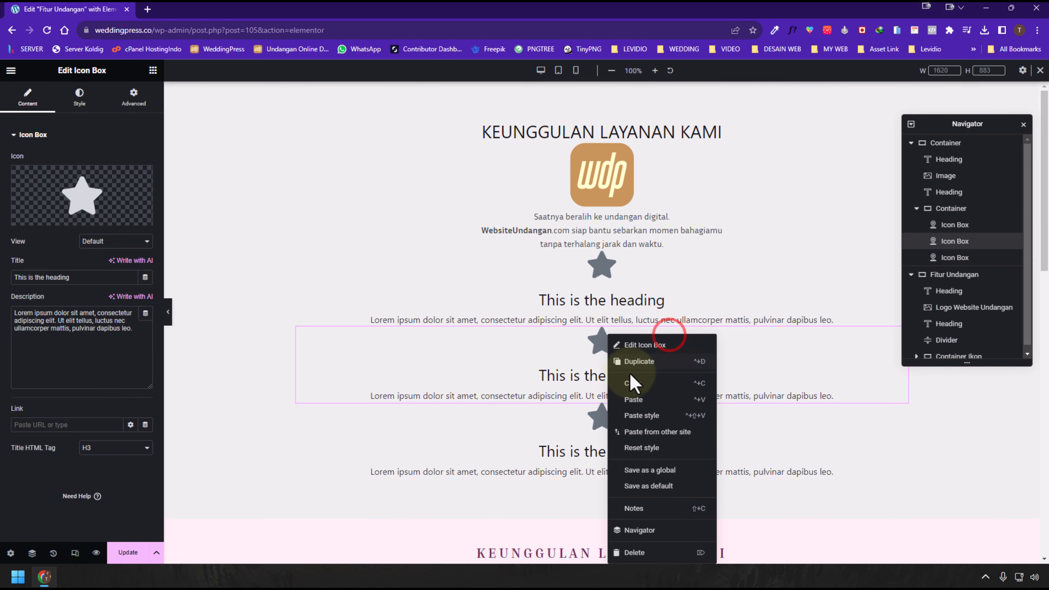
pyautogui.click(632, 381)
pyautogui.rightClick(626, 383)
pyautogui.click(645, 359)
pyautogui.scroll(3, 602, 419)
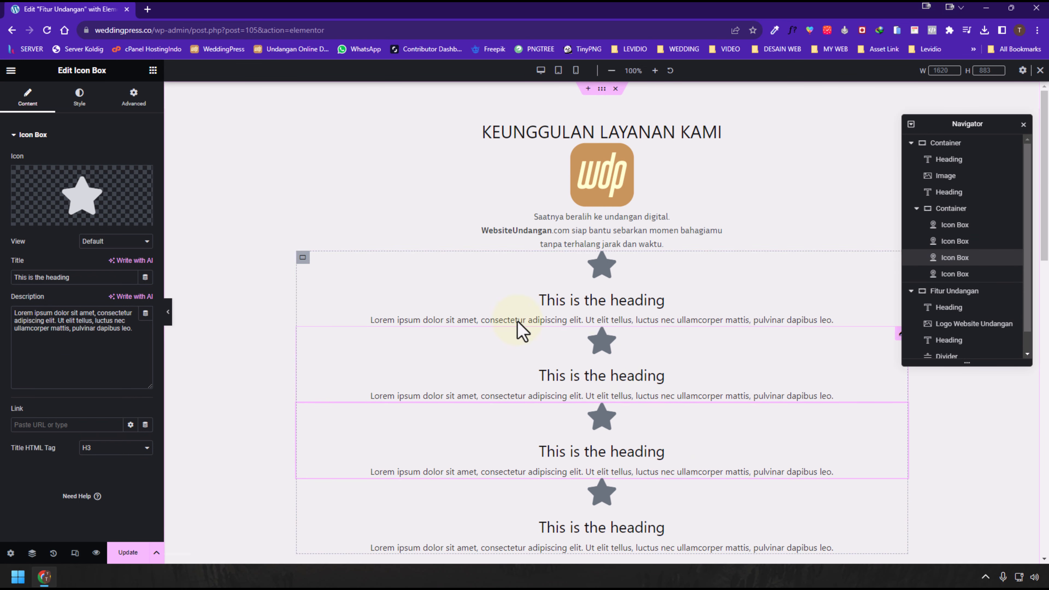
# Set the direction of the container holding the icon boxes to horizontal row.
pyautogui.click(949, 212)
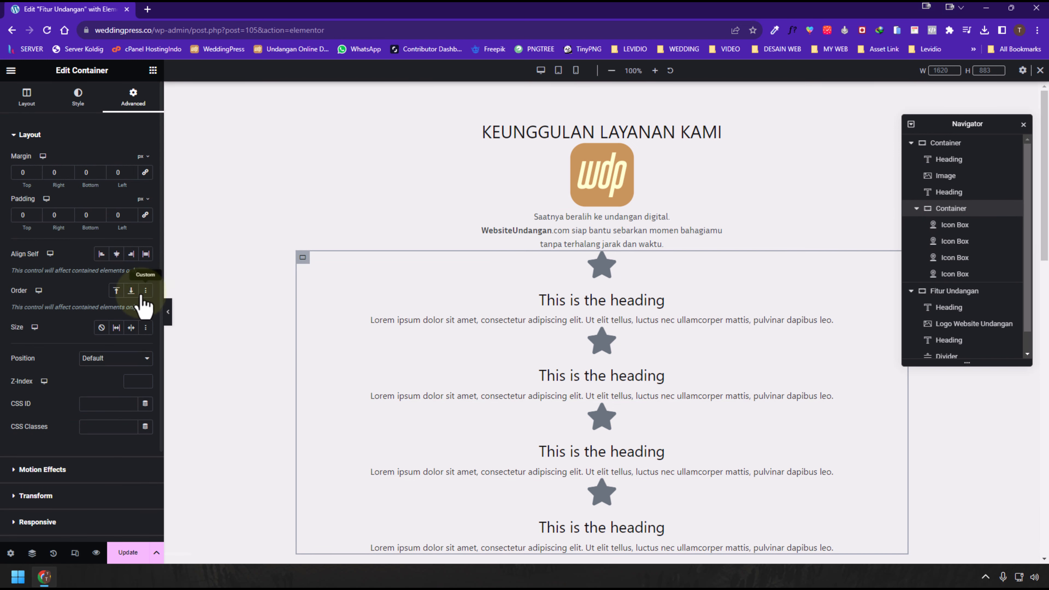
pyautogui.click(25, 99)
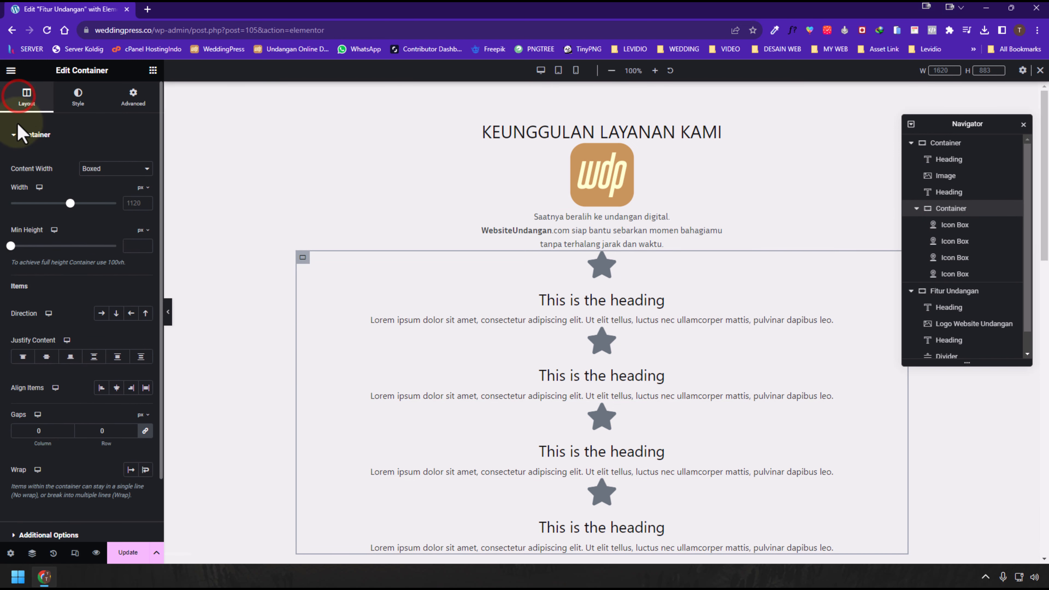
pyautogui.click(101, 315)
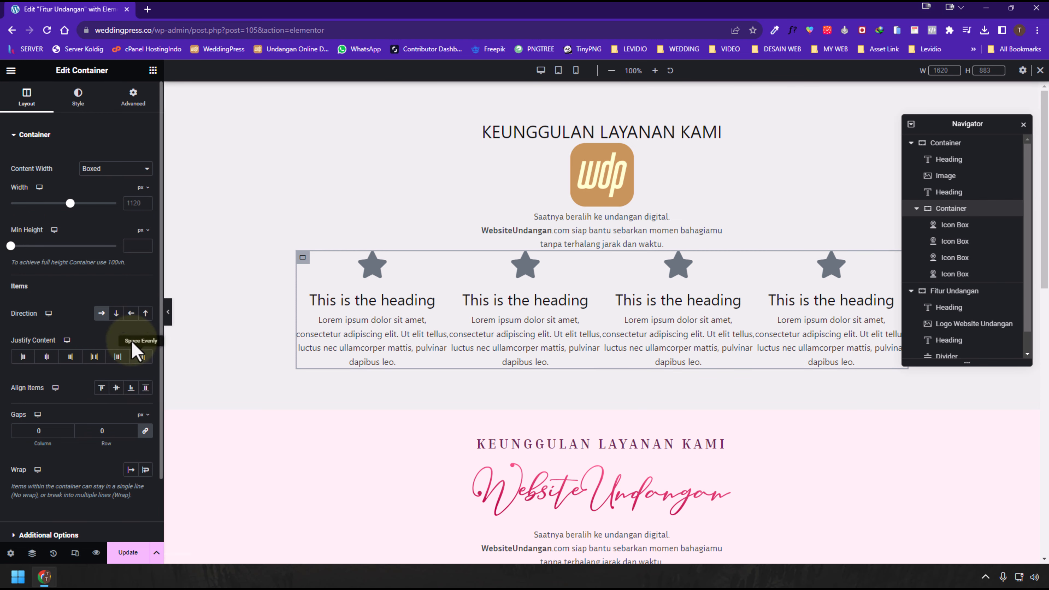
# Try the vertical and reversed column directions on the icon box container and return it to the horizontal row.
pyautogui.click(117, 315)
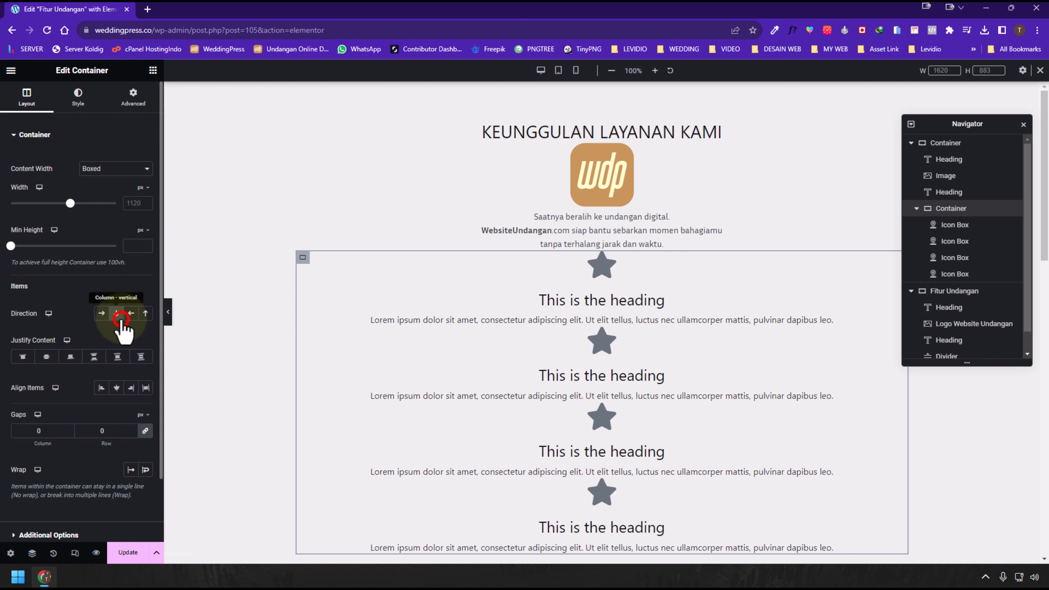
pyautogui.click(146, 313)
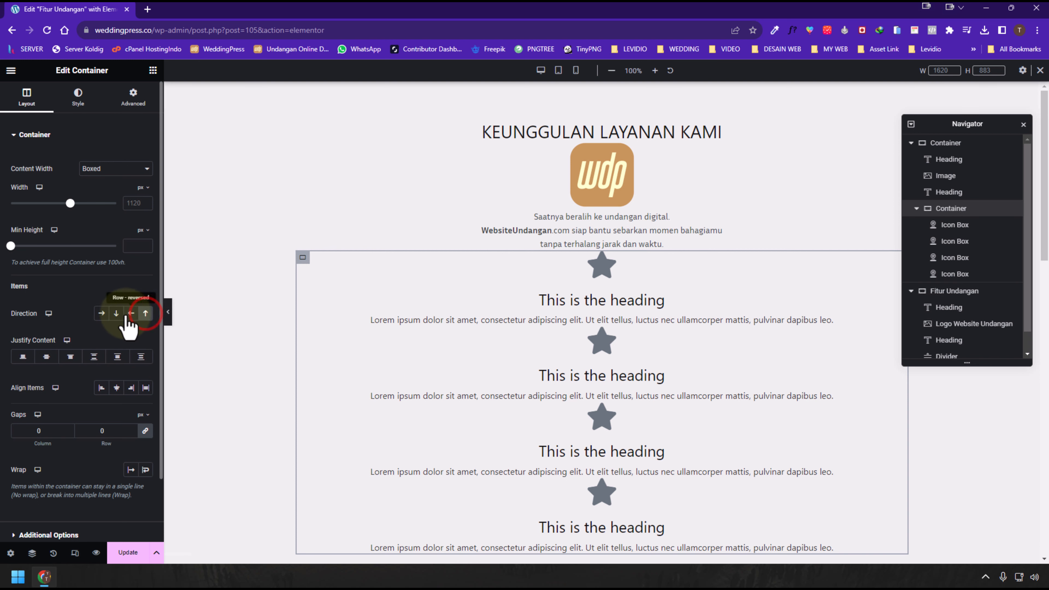
pyautogui.click(102, 315)
# Give the first icon box a solid white background, #FFFFFF.
pyautogui.scroll(-5, 791, 326)
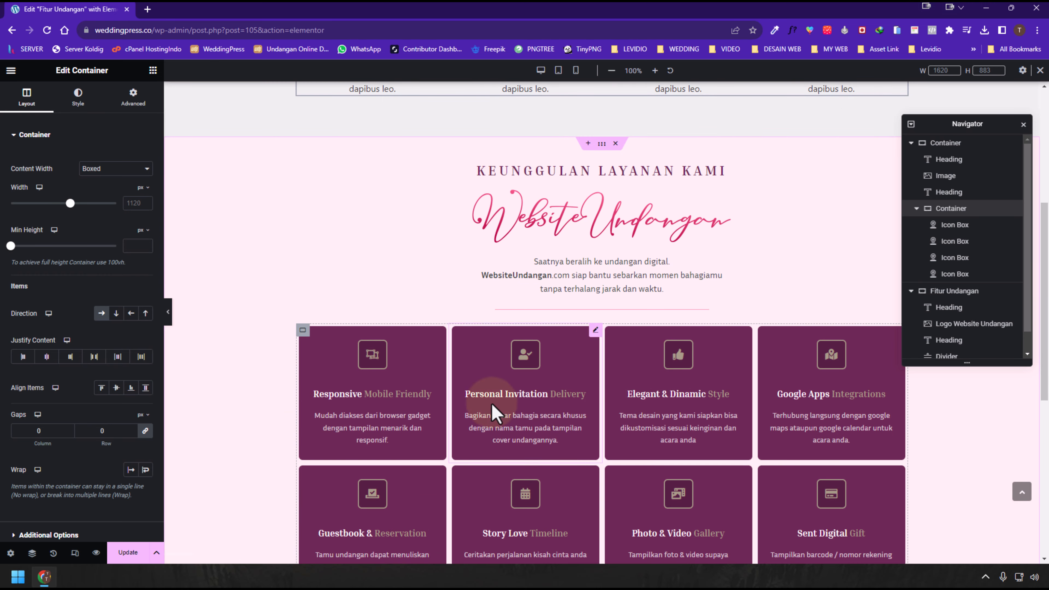
pyautogui.rightClick(391, 393)
pyautogui.scroll(5, 380, 335)
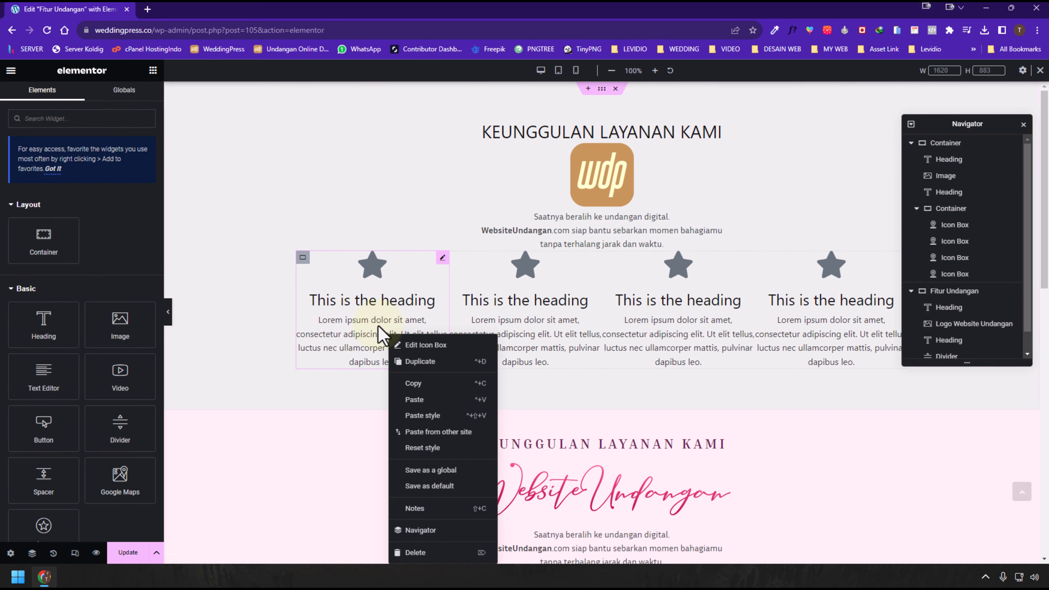
pyautogui.click(346, 324)
pyautogui.click(133, 96)
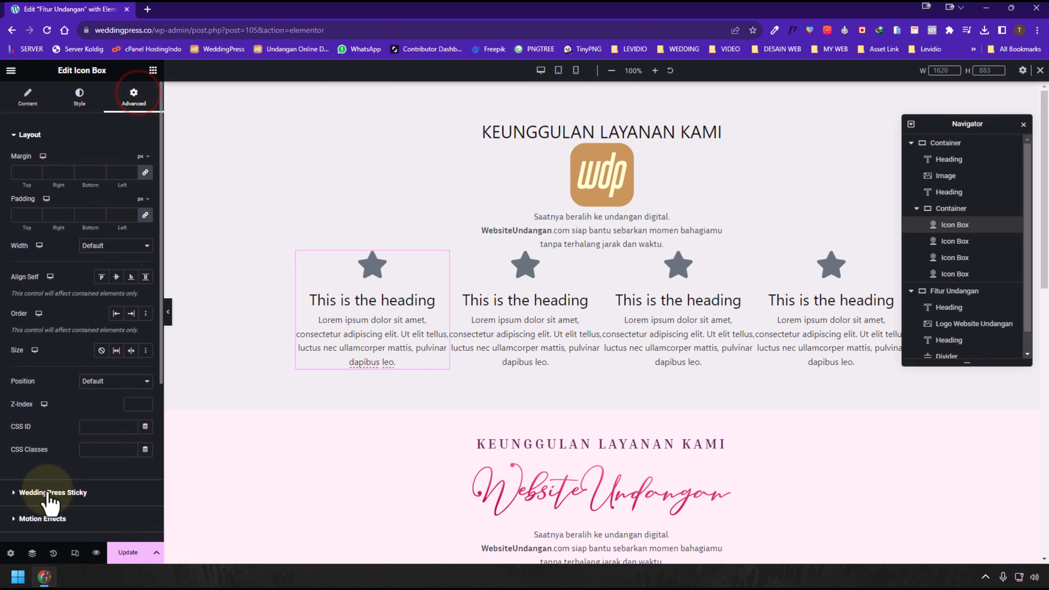
pyautogui.scroll(-3, 48, 500)
pyautogui.click(62, 462)
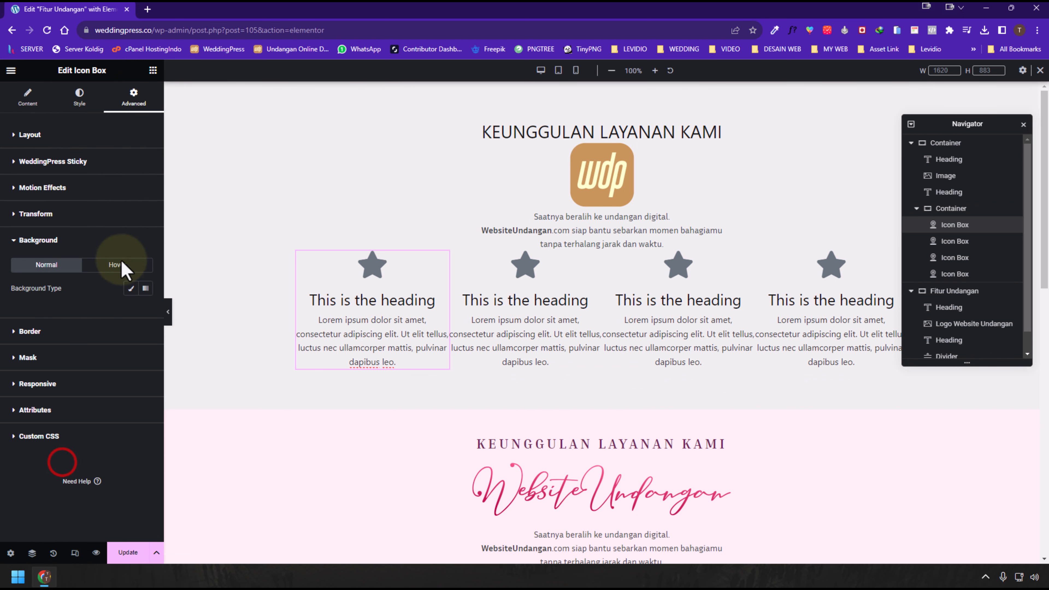
pyautogui.click(130, 288)
pyautogui.click(145, 311)
pyautogui.moveTo(135, 382); pyautogui.dragTo(66, 356)
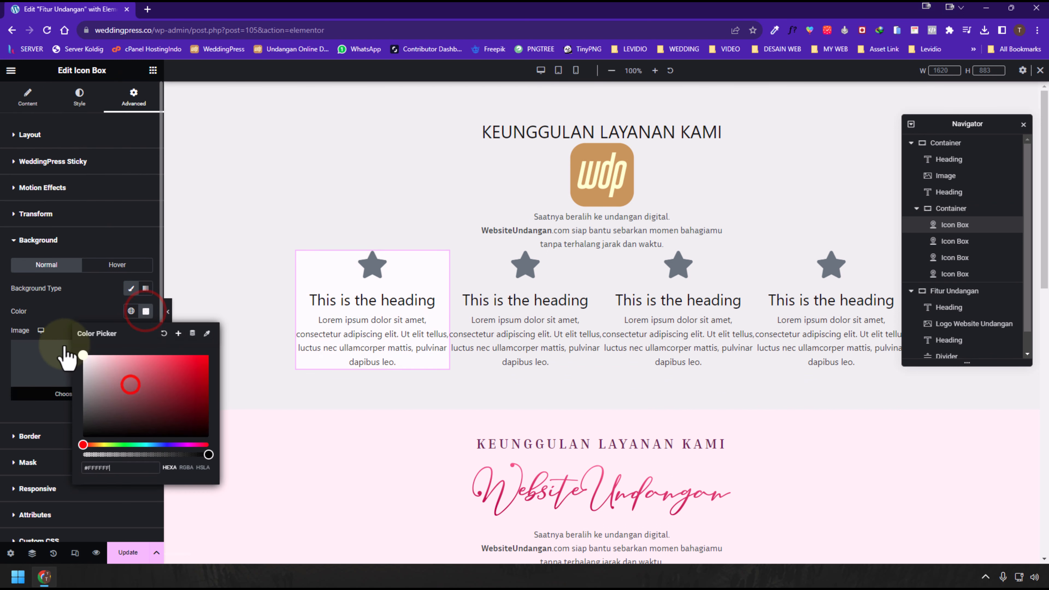
pyautogui.click(58, 320)
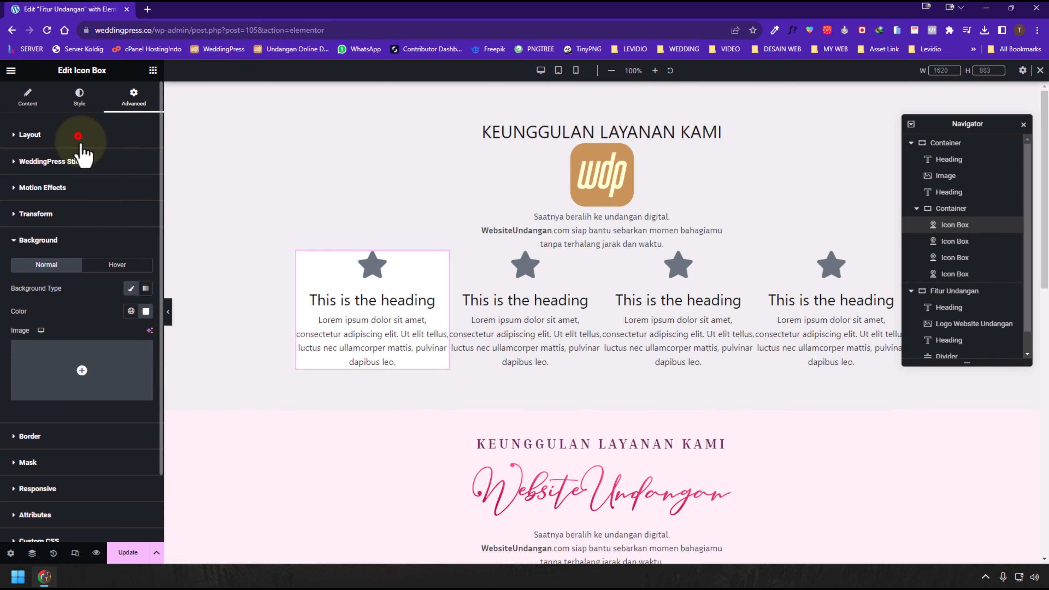
# Set the first icon box's margins to 10 px and its padding to 15 px on all sides.
pyautogui.click(78, 136)
pyautogui.click(25, 173)
pyautogui.write('10')
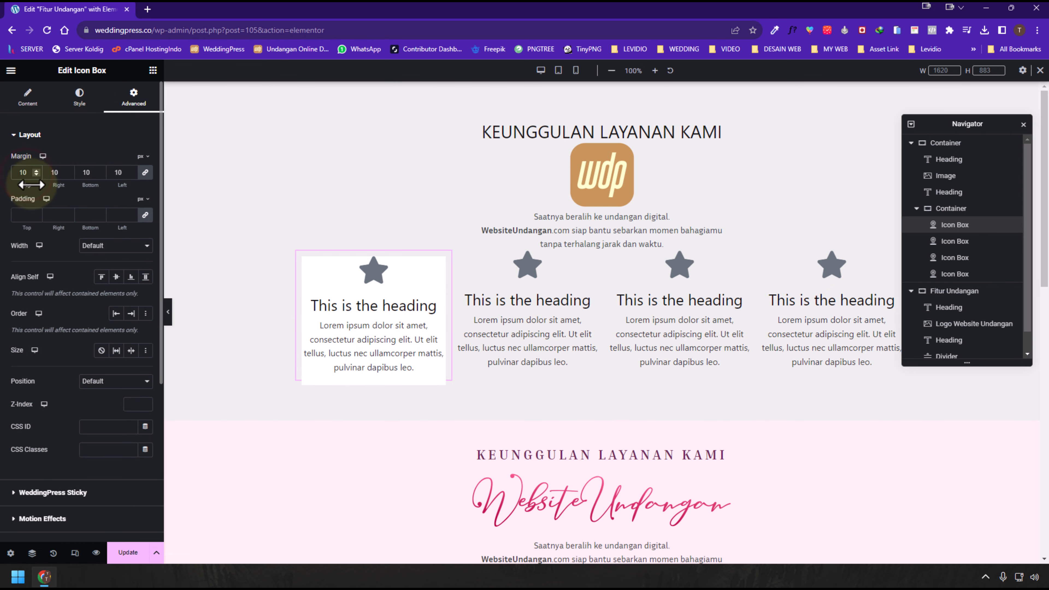
pyautogui.click(26, 216)
pyautogui.write('15')
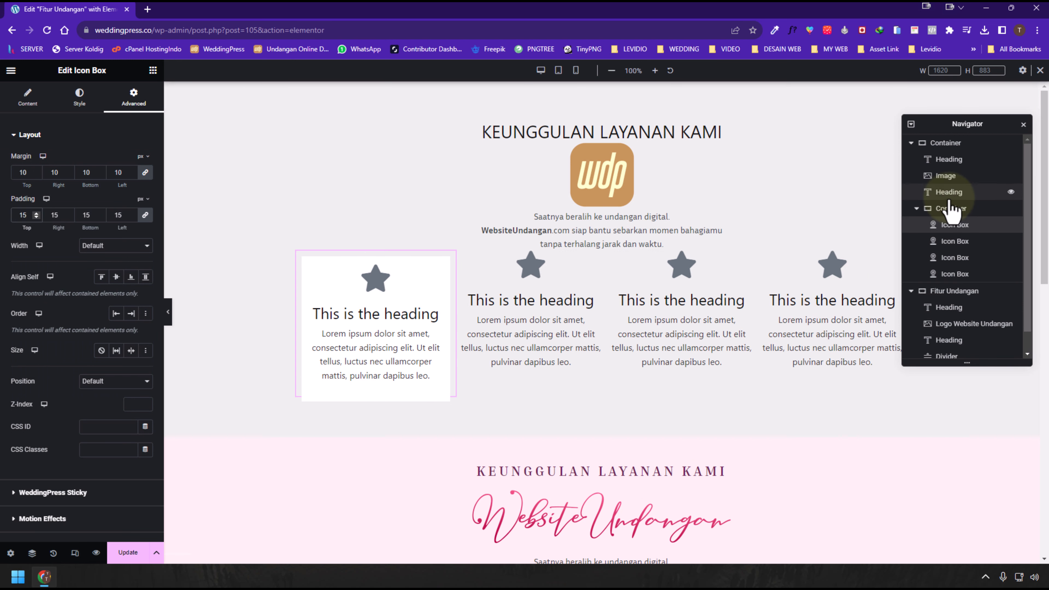
# Set the item alignment of the container holding the icon boxes to Center.
pyautogui.click(951, 209)
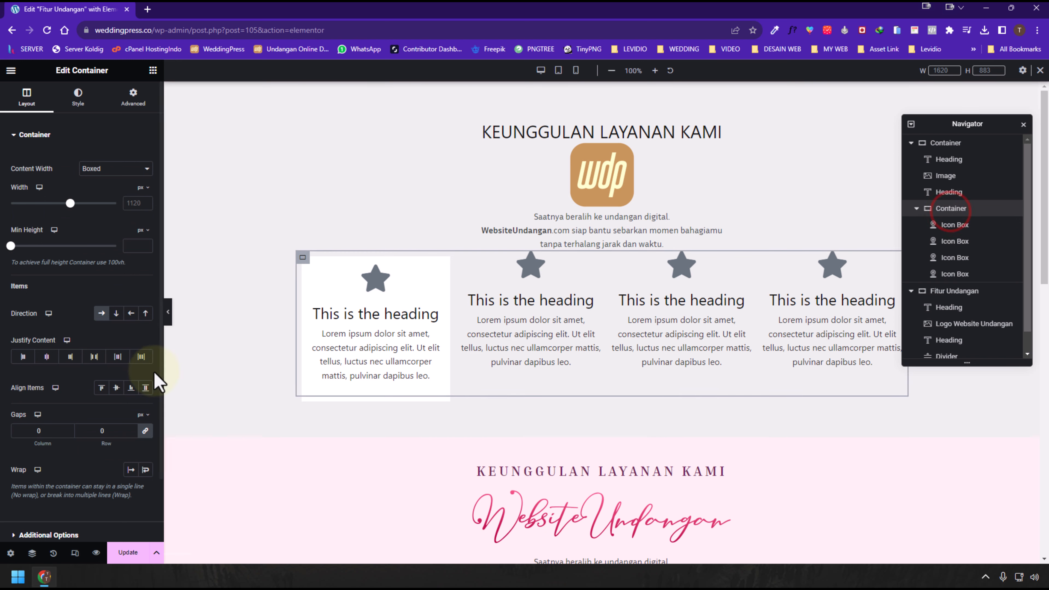
pyautogui.click(108, 389)
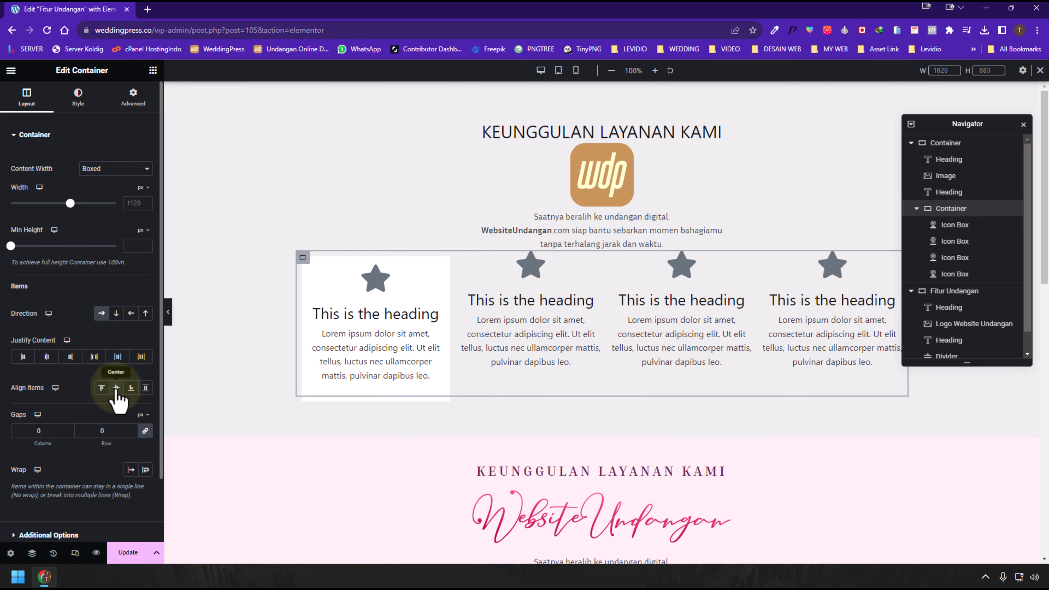
pyautogui.click(116, 389)
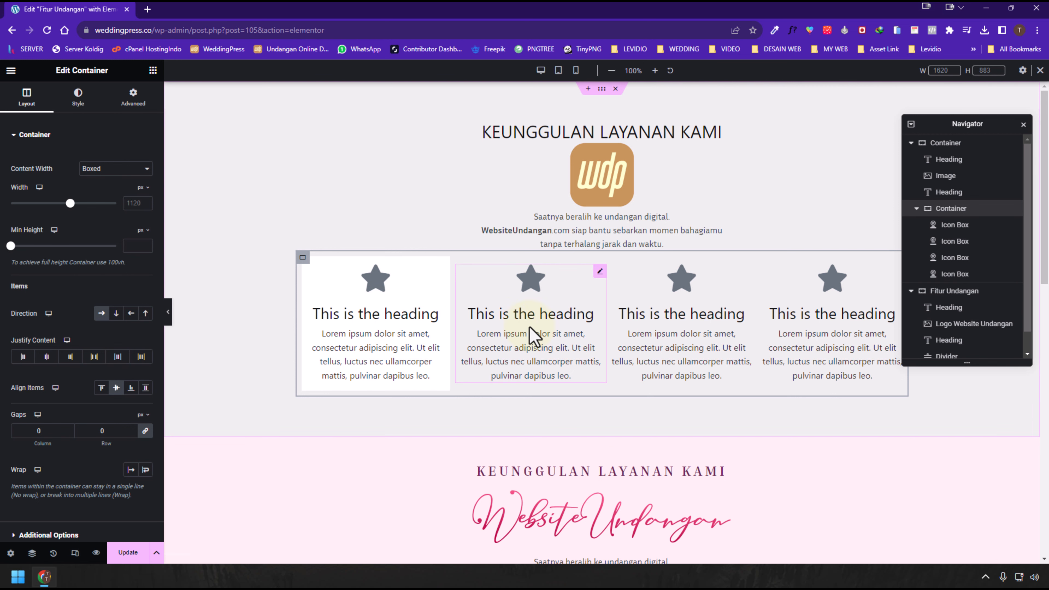
# Copy the first icon box and paste its style onto the other three icon boxes in the row.
pyautogui.rightClick(381, 330)
pyautogui.click(409, 377)
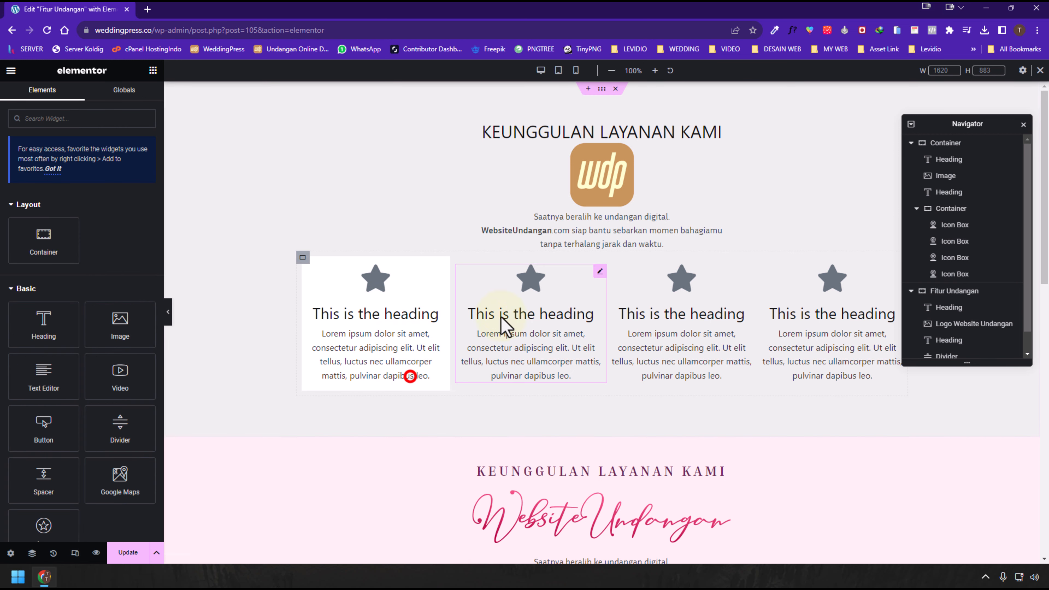
pyautogui.rightClick(505, 309)
pyautogui.click(548, 386)
pyautogui.rightClick(666, 306)
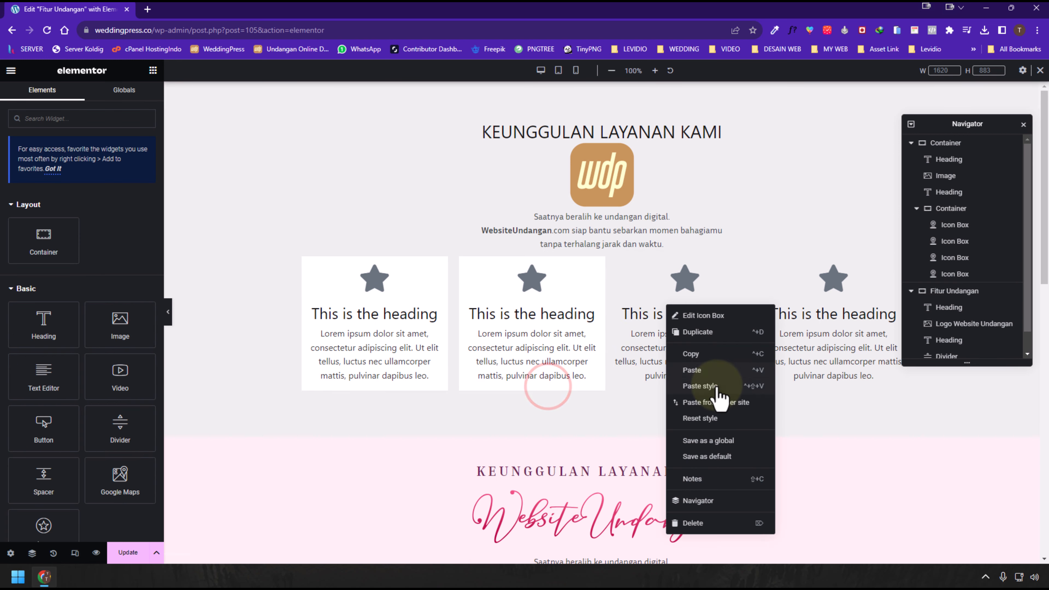
pyautogui.click(703, 387)
pyautogui.rightClick(828, 315)
pyautogui.click(857, 397)
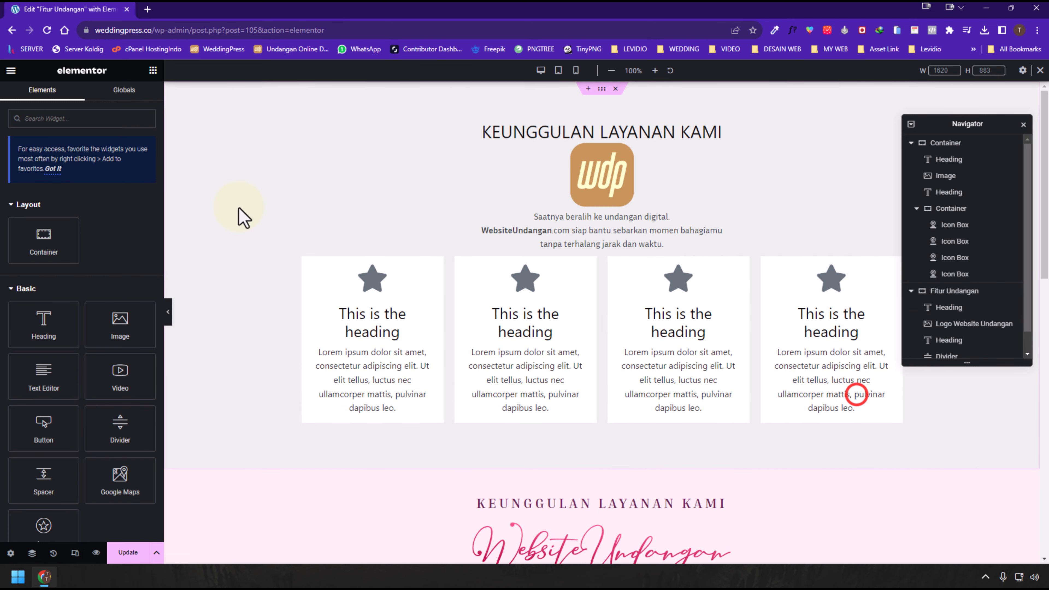
# Duplicate the last icon box twice to make six of them in the row.
pyautogui.scroll(-2, 379, 253)
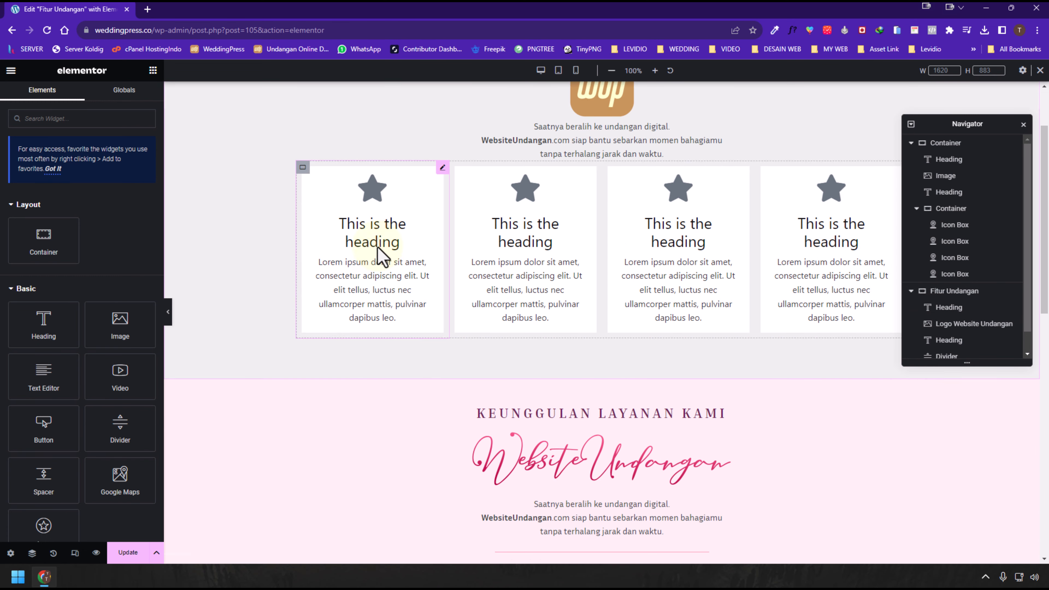
pyautogui.scroll(2, 452, 367)
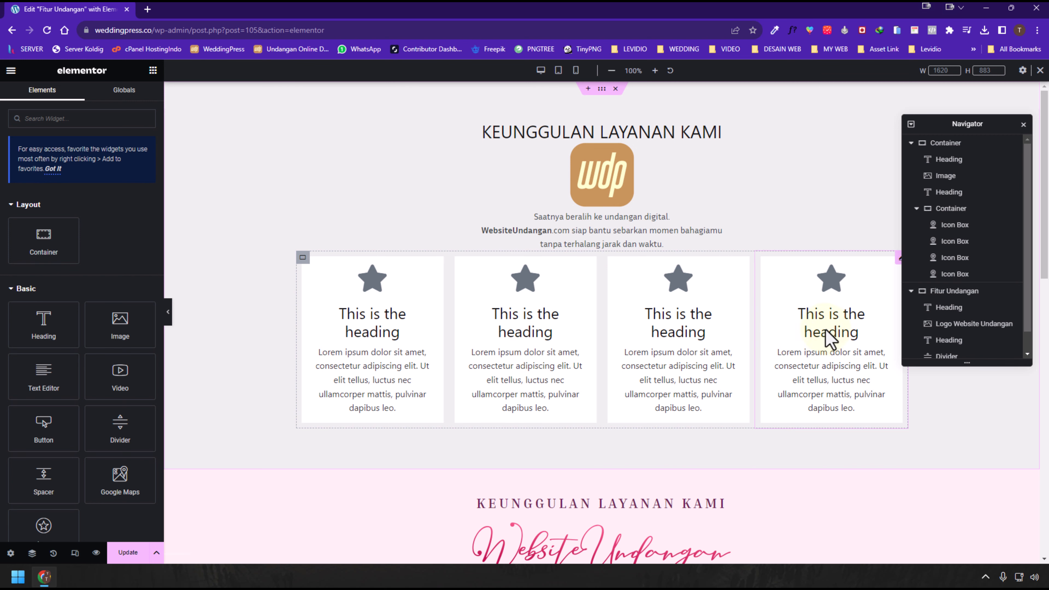
pyautogui.rightClick(793, 322)
pyautogui.click(816, 339)
pyautogui.rightClick(825, 329)
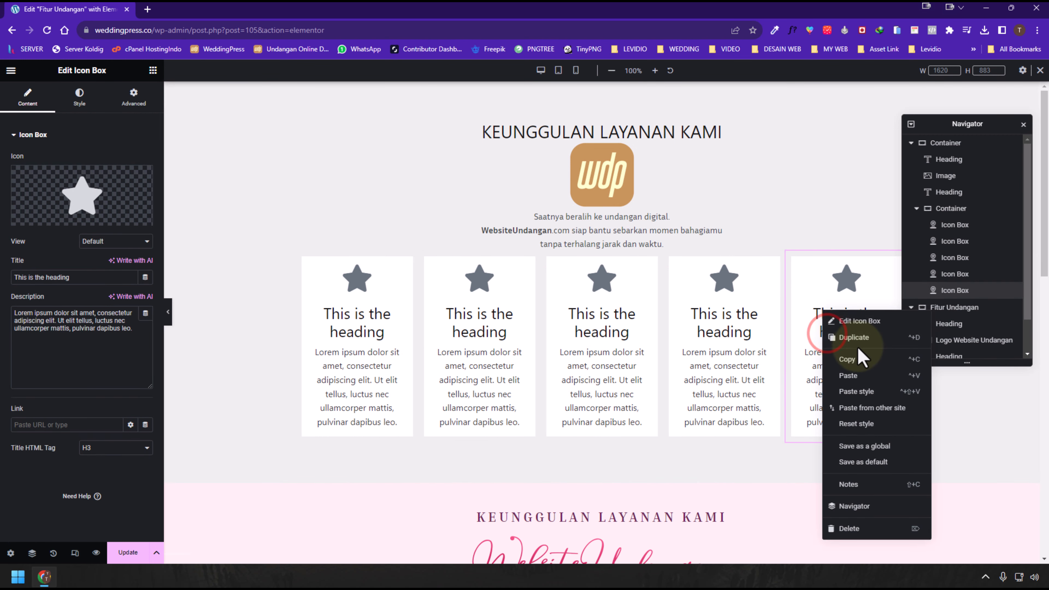
pyautogui.click(860, 343)
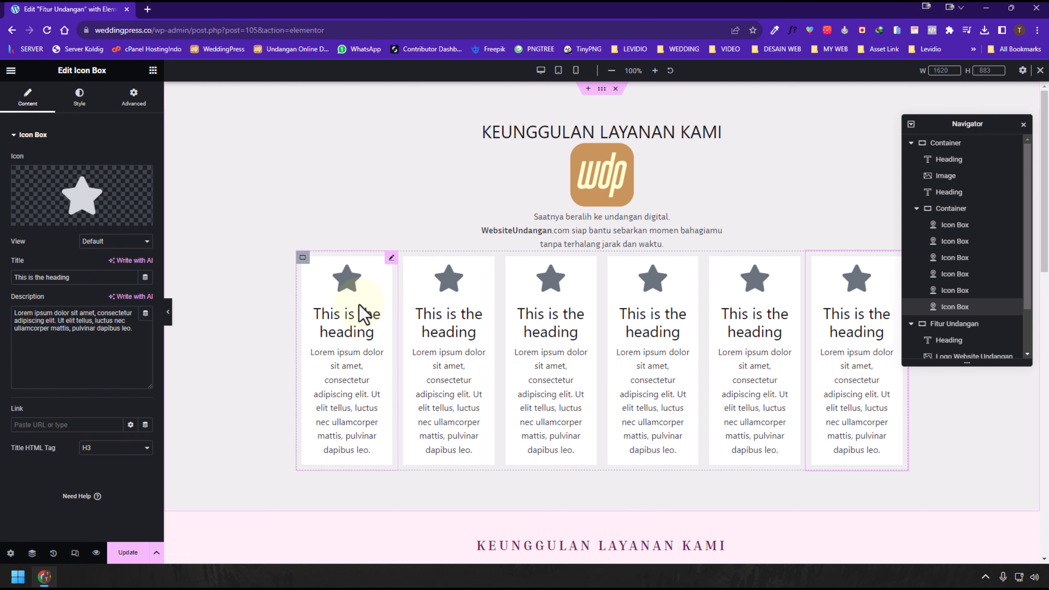
# Give the first icon box a custom width of 33% and set its size option to Grow.
pyautogui.click(359, 291)
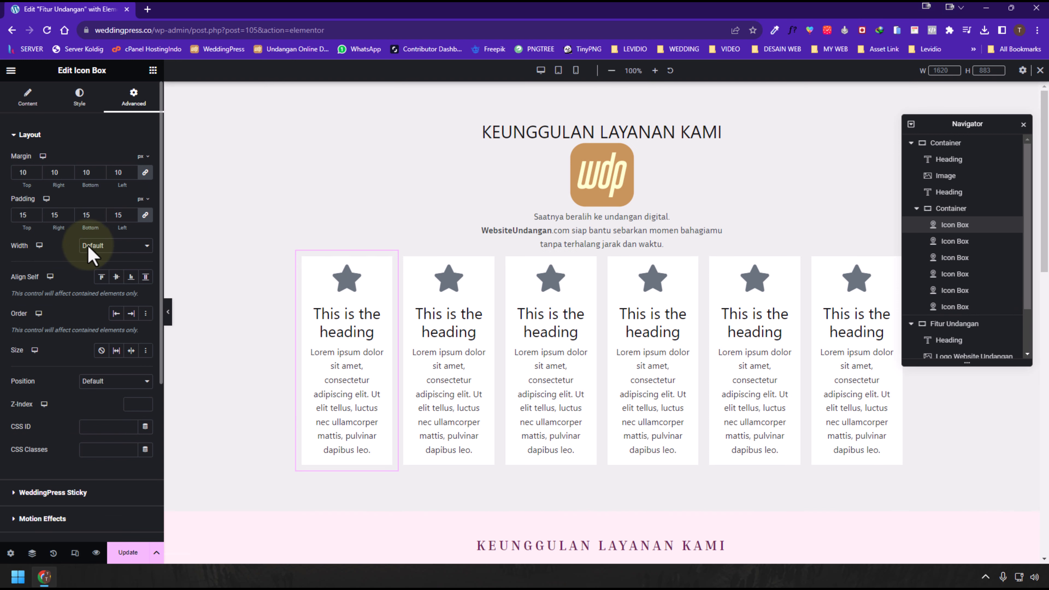
pyautogui.click(107, 245)
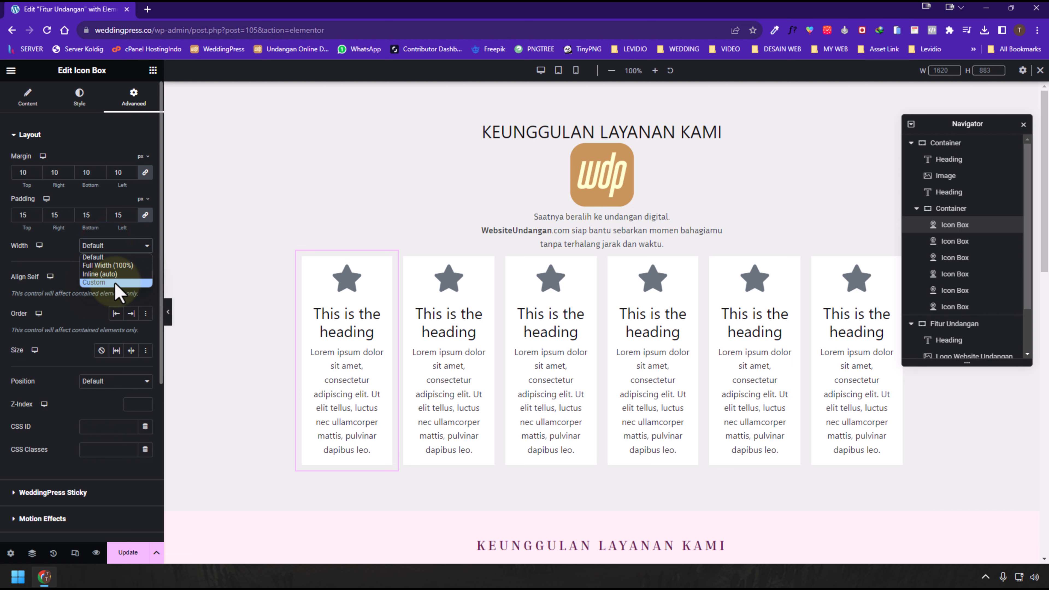
pyautogui.click(116, 283)
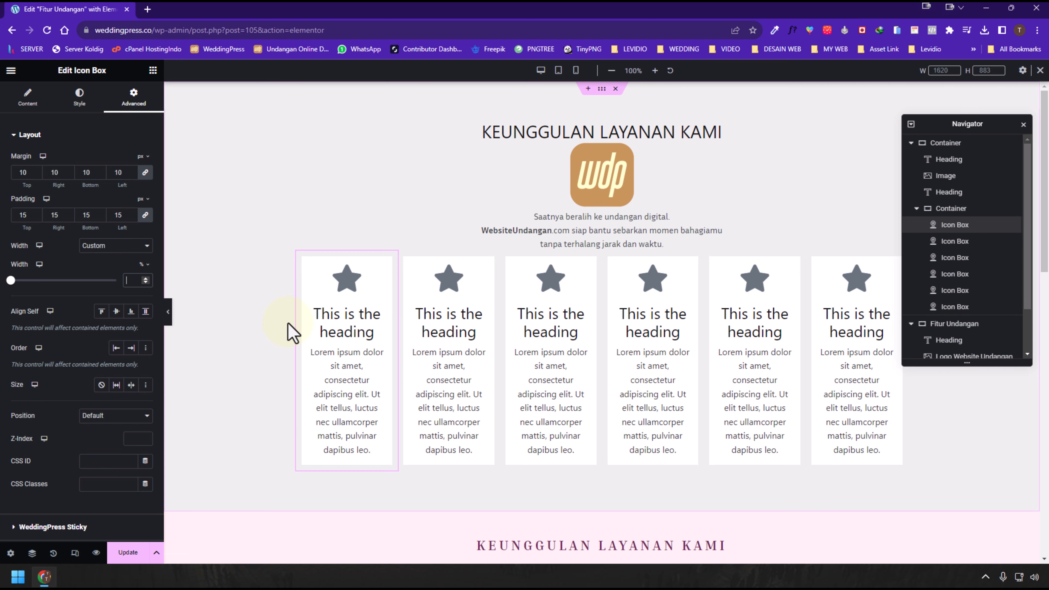
pyautogui.write('33')
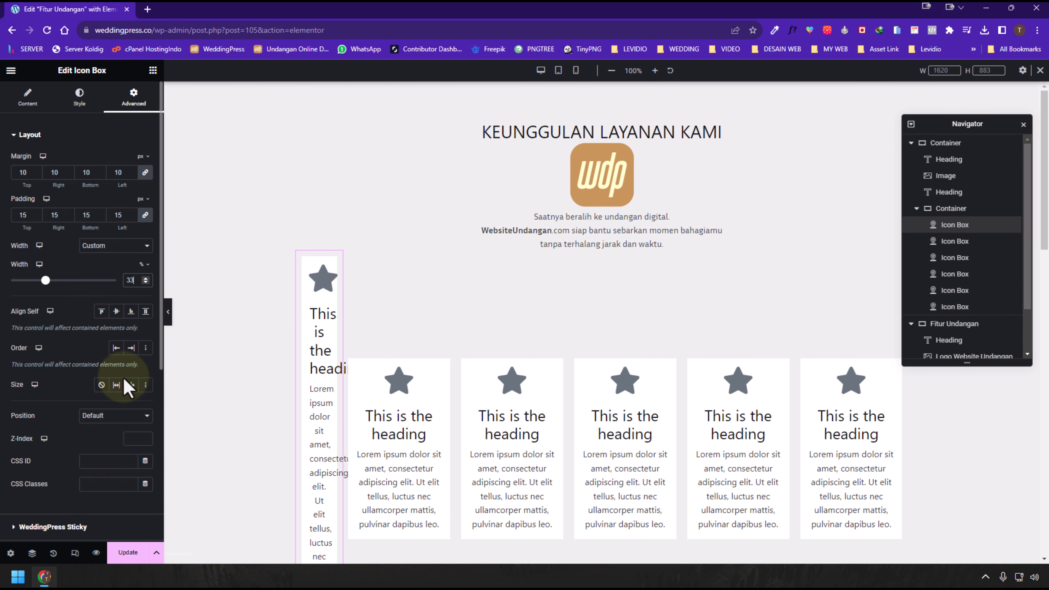
pyautogui.click(117, 385)
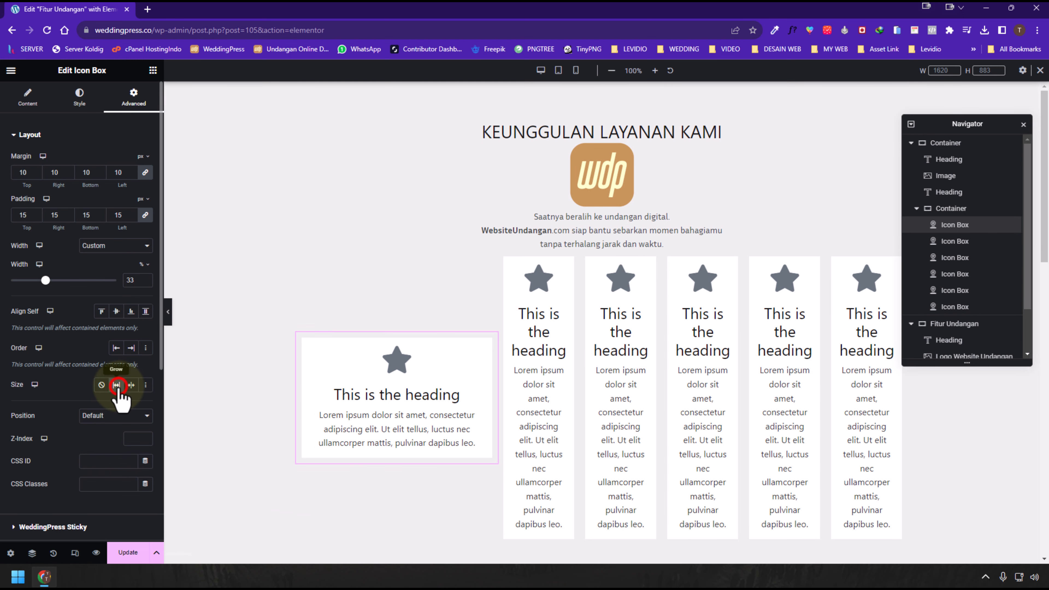
# Copy the resized first icon box and paste its style onto the second and third icon boxes.
pyautogui.scroll(-3, 461, 263)
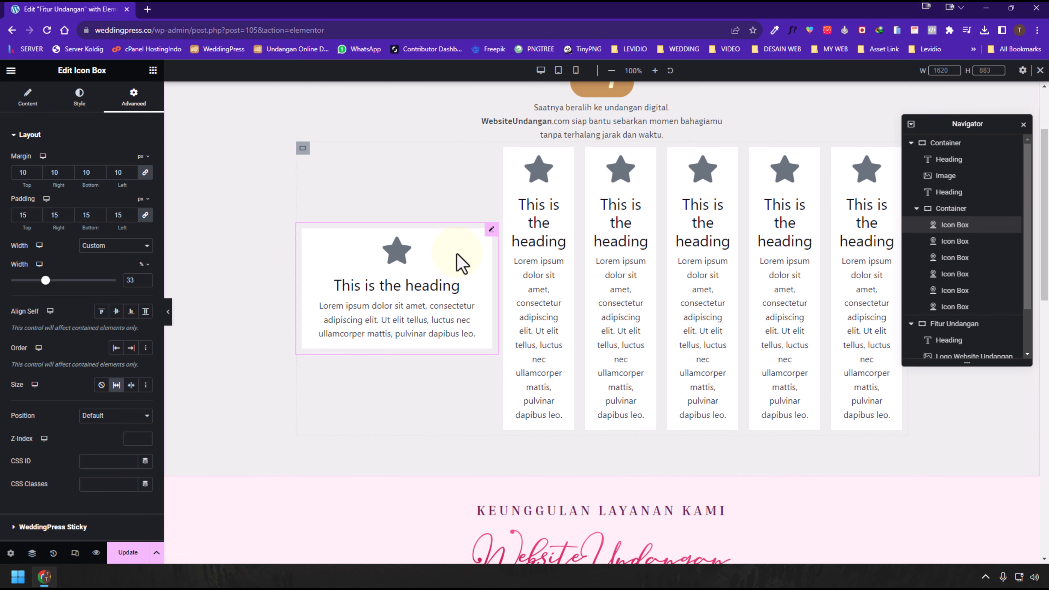
pyautogui.rightClick(386, 254)
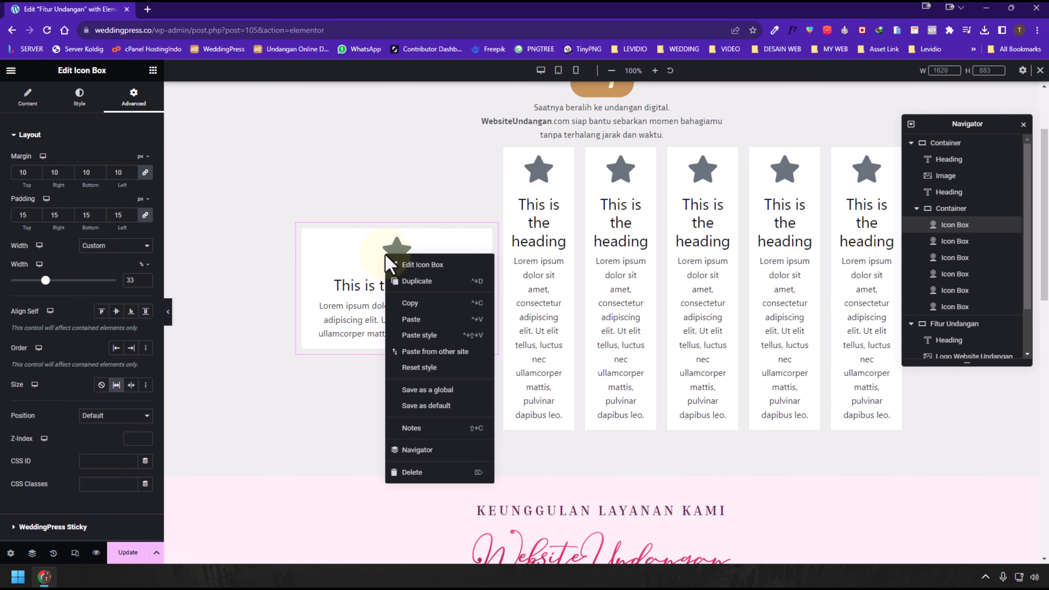
pyautogui.click(409, 307)
pyautogui.rightClick(542, 234)
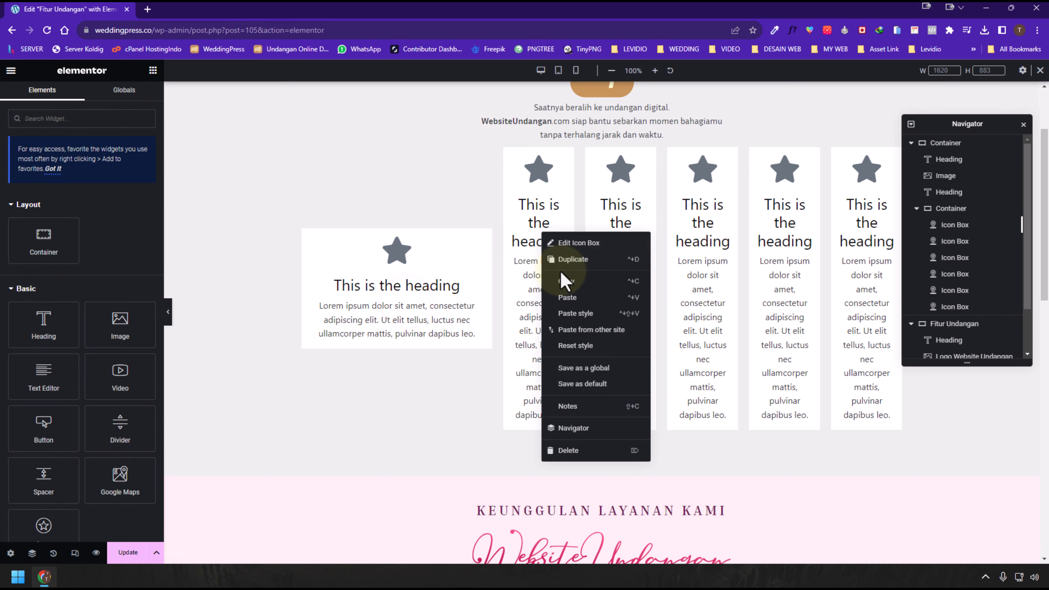
pyautogui.click(569, 312)
pyautogui.rightClick(733, 250)
pyautogui.click(762, 333)
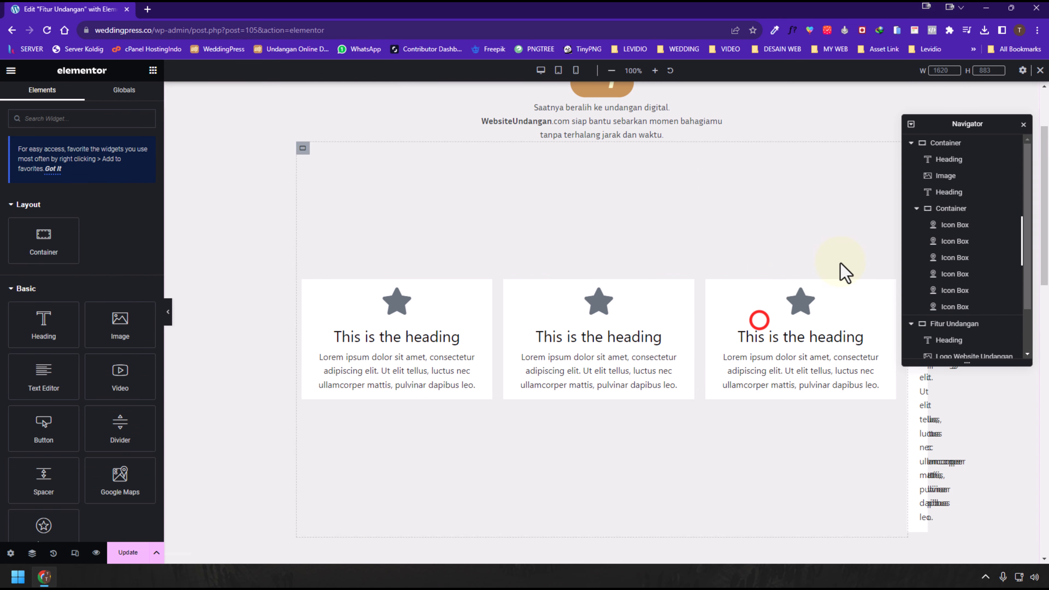
# Enable wrapping on the container holding the icon boxes so its items break into multiple lines.
pyautogui.scroll(-1, 918, 428)
pyautogui.scroll(2, 917, 409)
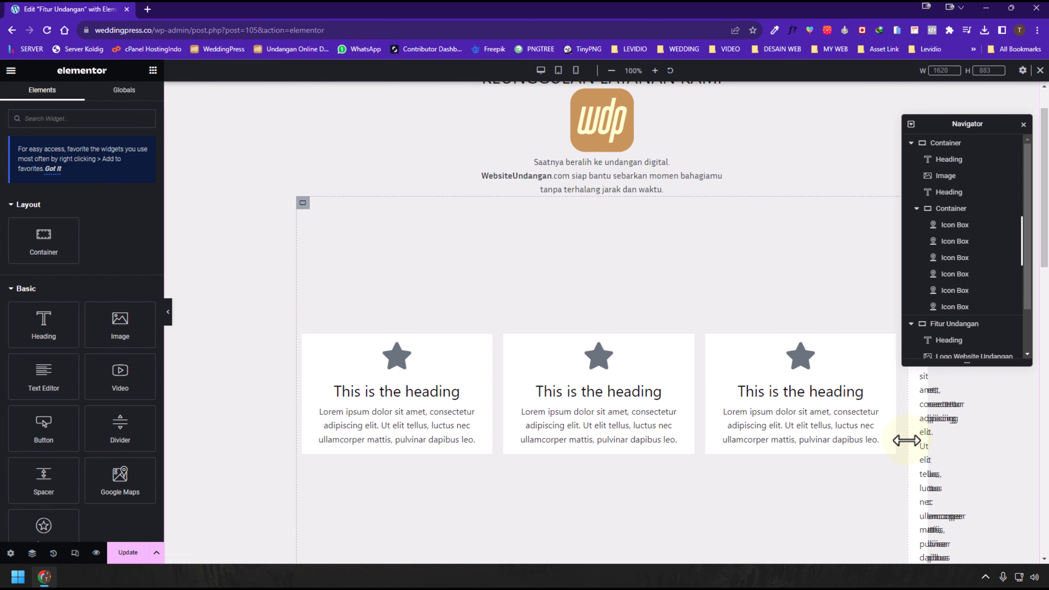
pyautogui.click(967, 214)
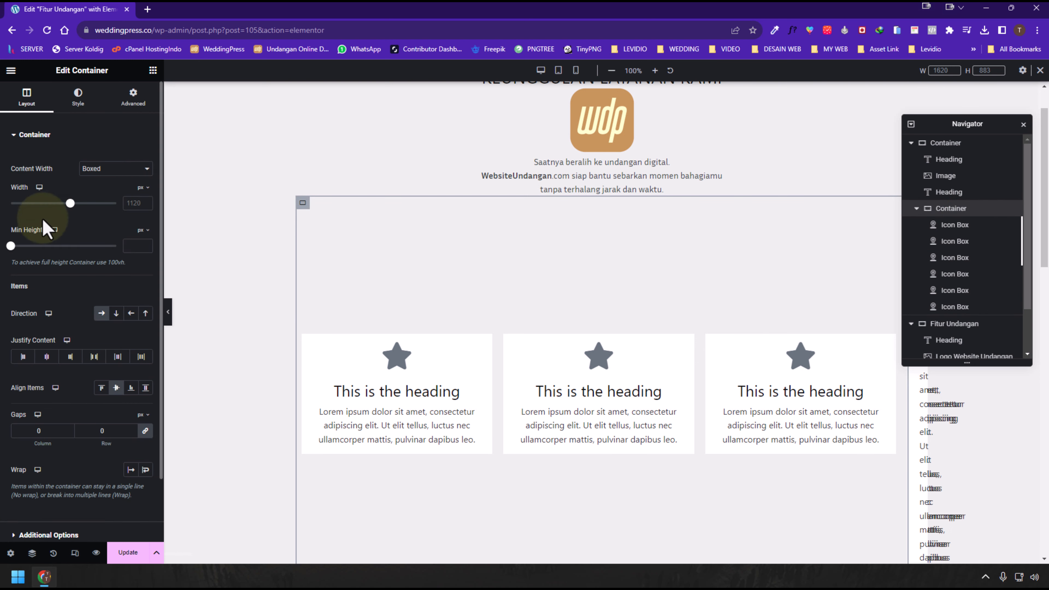
pyautogui.click(26, 99)
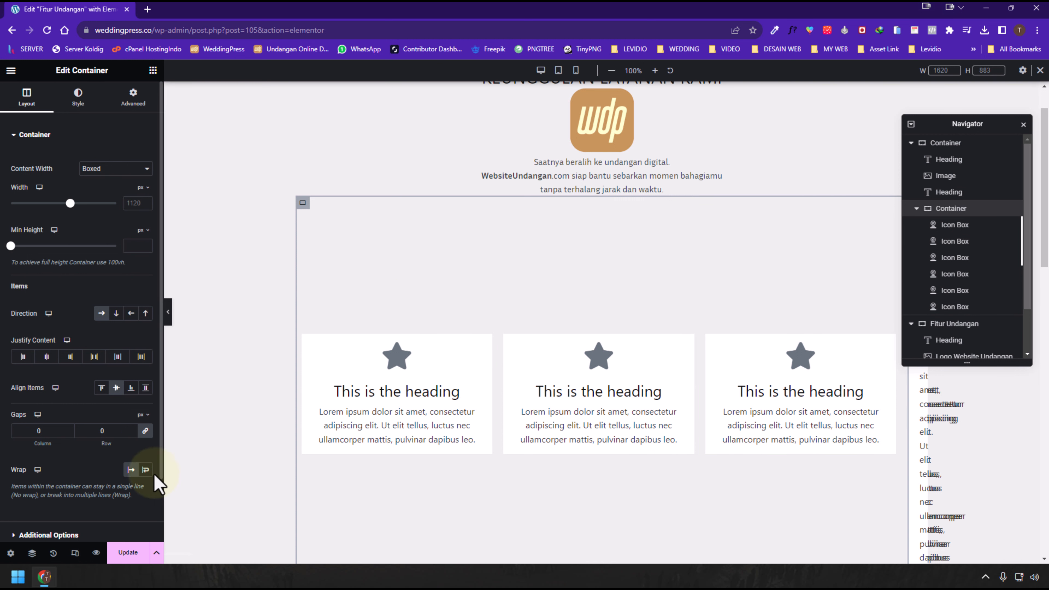
pyautogui.click(145, 472)
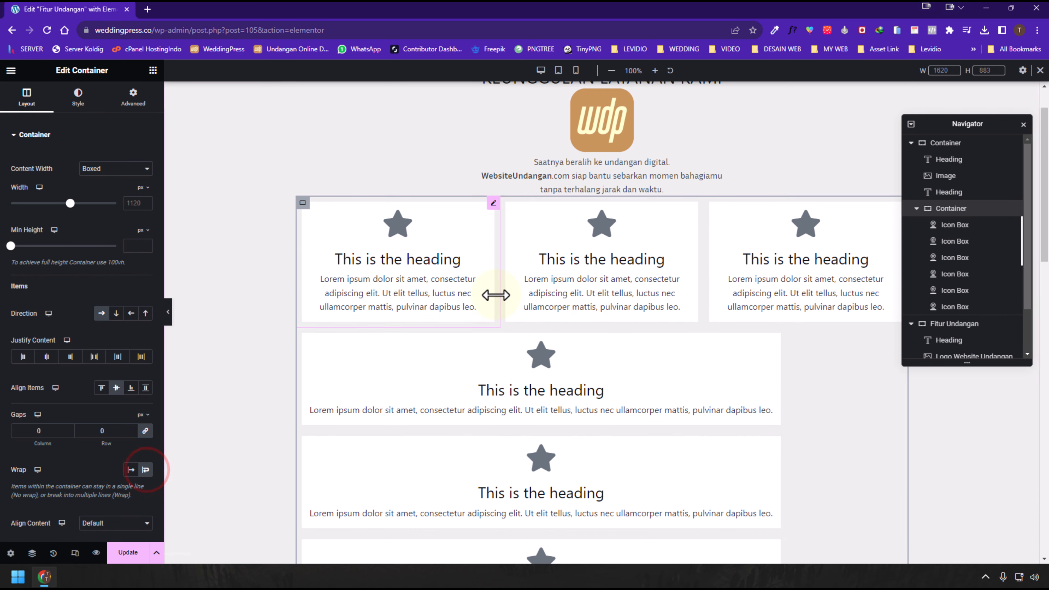
# Paste the copied icon box style onto the fourth, fifth and sixth icon boxes.
pyautogui.scroll(-1, 620, 297)
pyautogui.scroll(1, 739, 295)
pyautogui.scroll(-2, 661, 281)
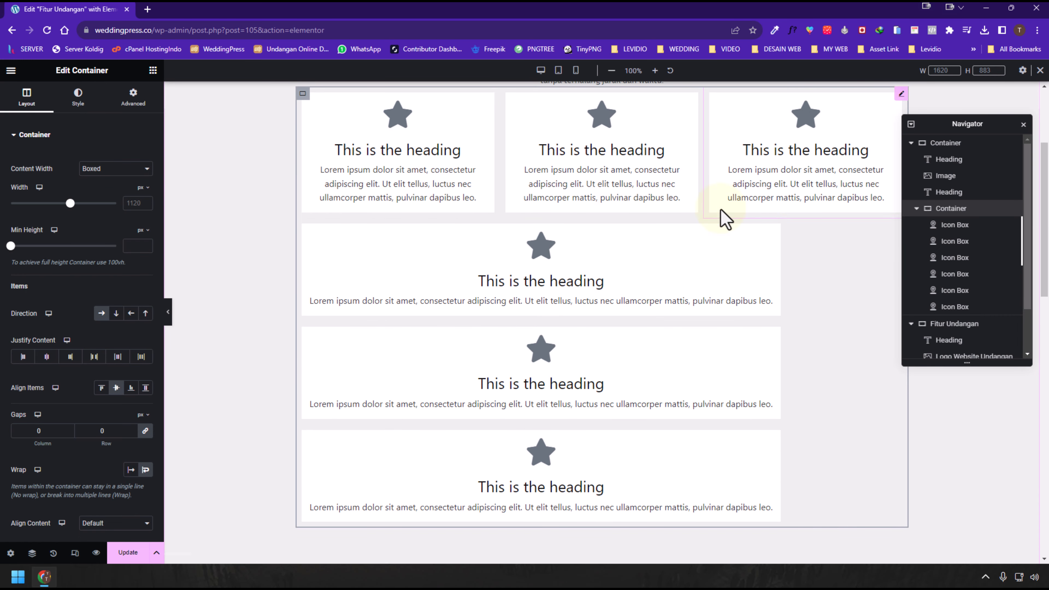
pyautogui.scroll(2, 395, 263)
pyautogui.click(413, 280)
pyautogui.click(134, 98)
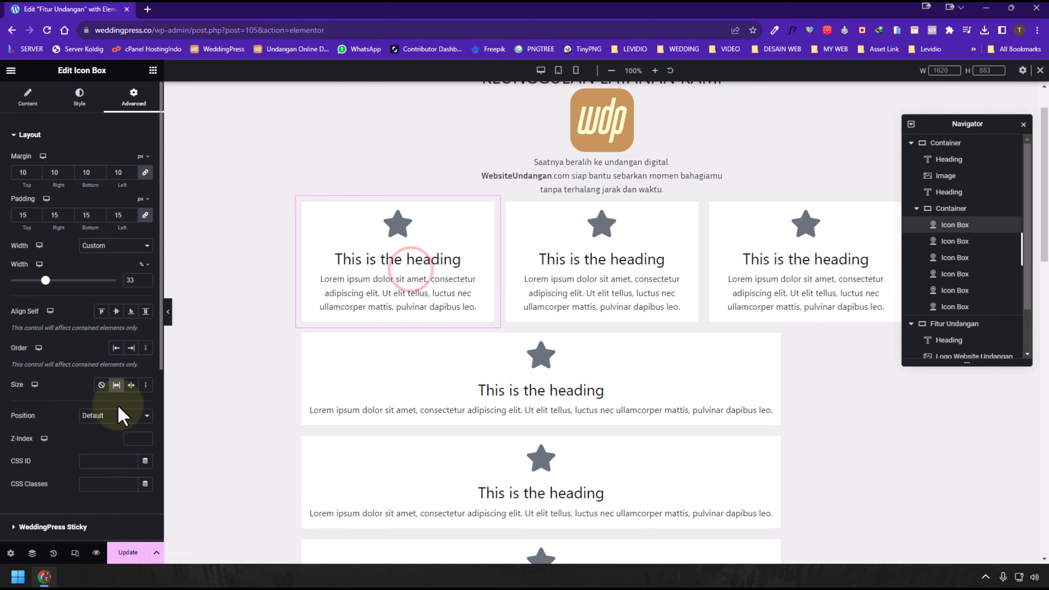
pyautogui.rightClick(448, 382)
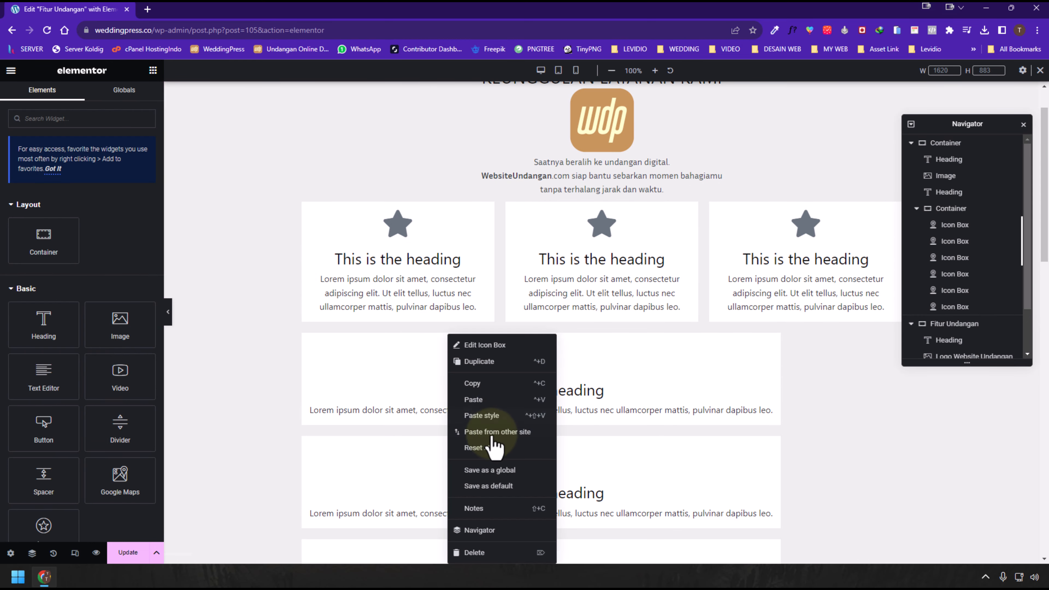
pyautogui.click(495, 417)
pyautogui.rightClick(449, 409)
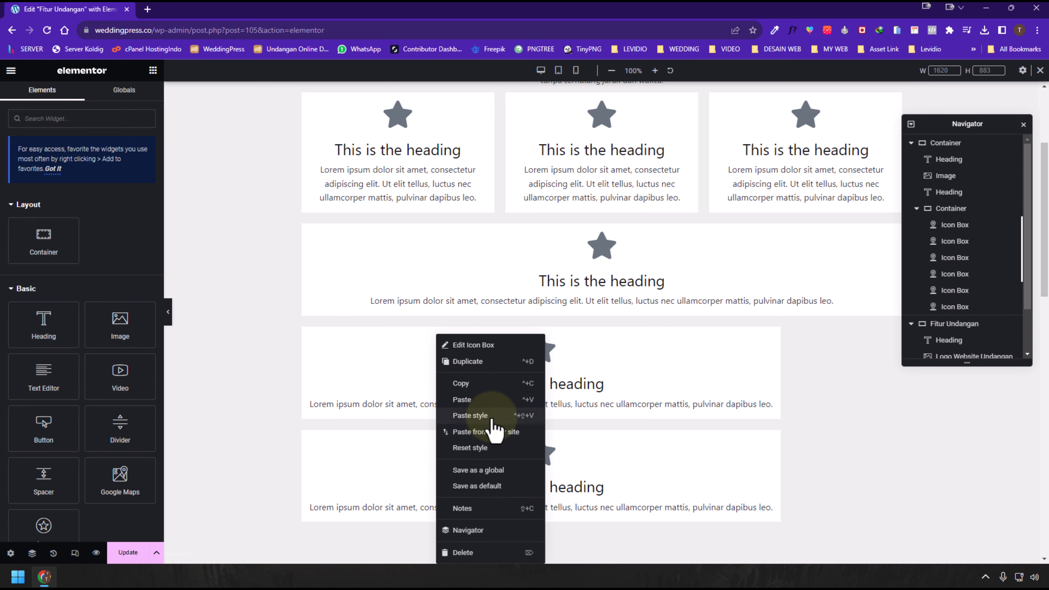
pyautogui.click(489, 416)
pyautogui.rightClick(487, 418)
pyautogui.click(496, 415)
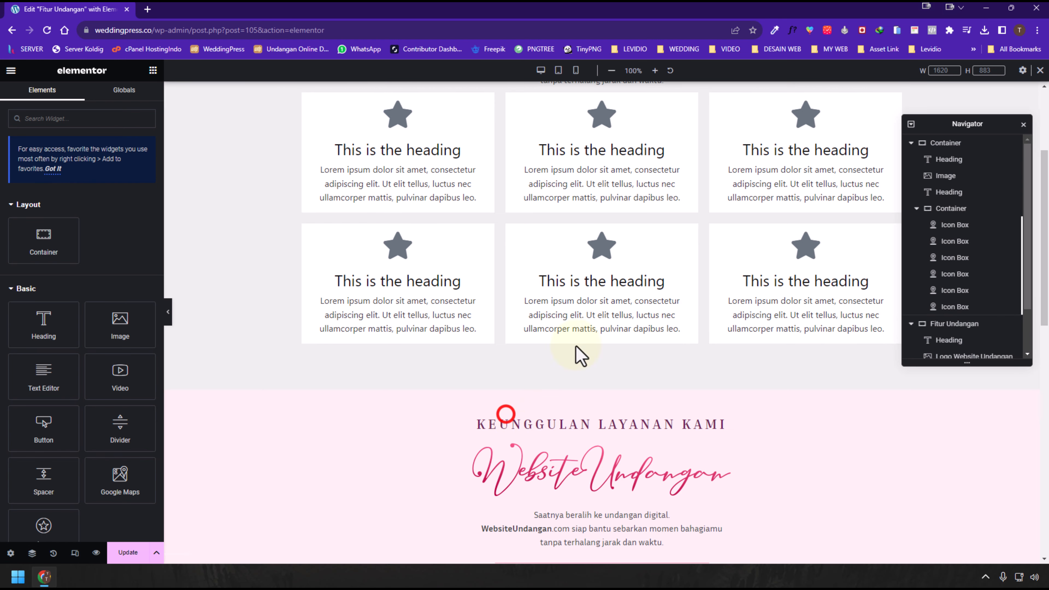
pyautogui.scroll(4, 581, 352)
pyautogui.scroll(-4, 667, 292)
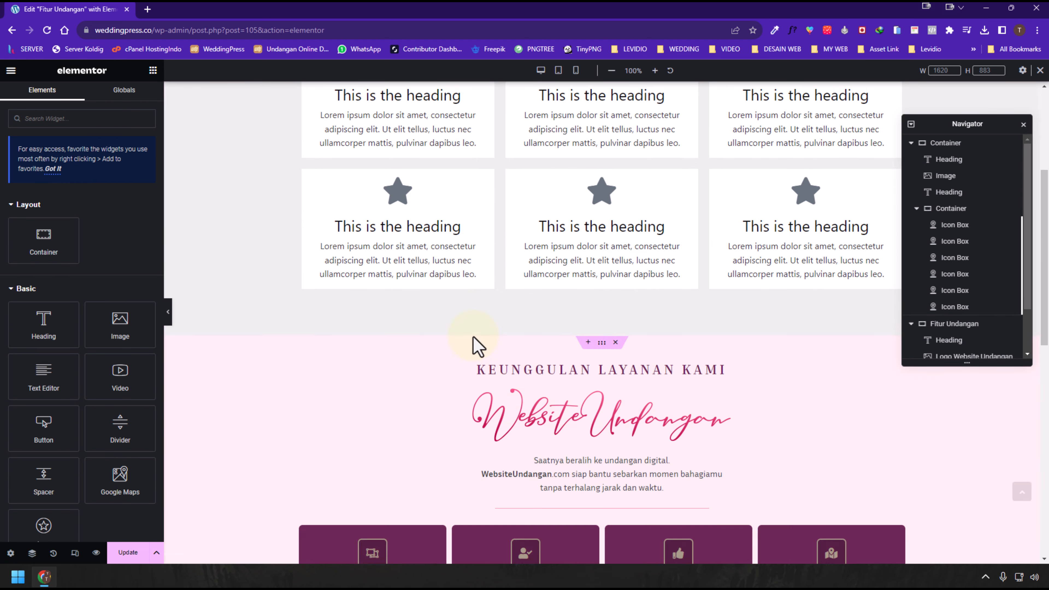
pyautogui.scroll(4, 476, 346)
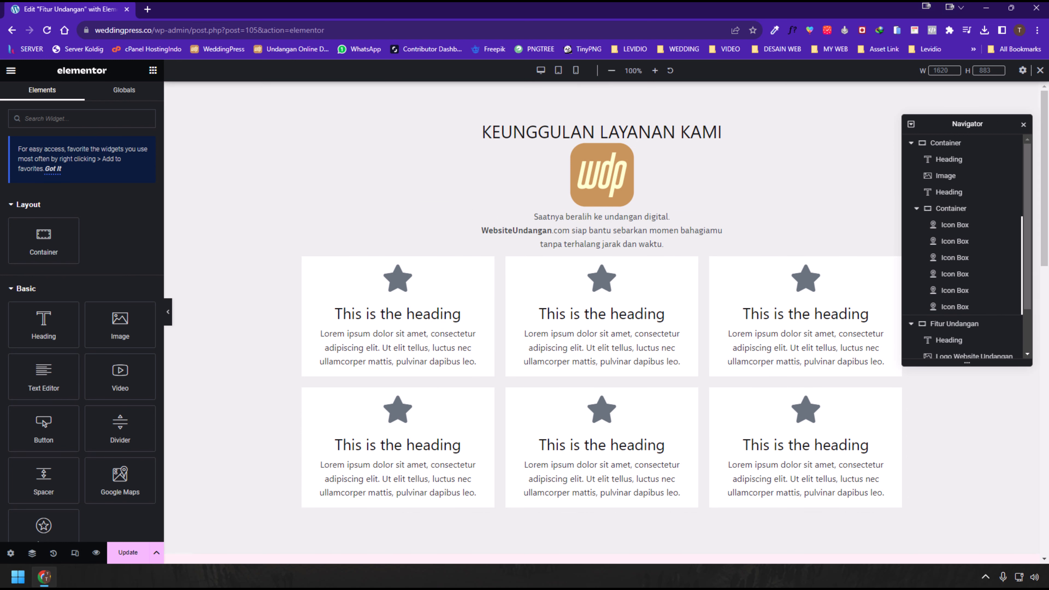
# Duplicate the last icon box of the first row and the last one of the second row to make eight.
pyautogui.click(393, 319)
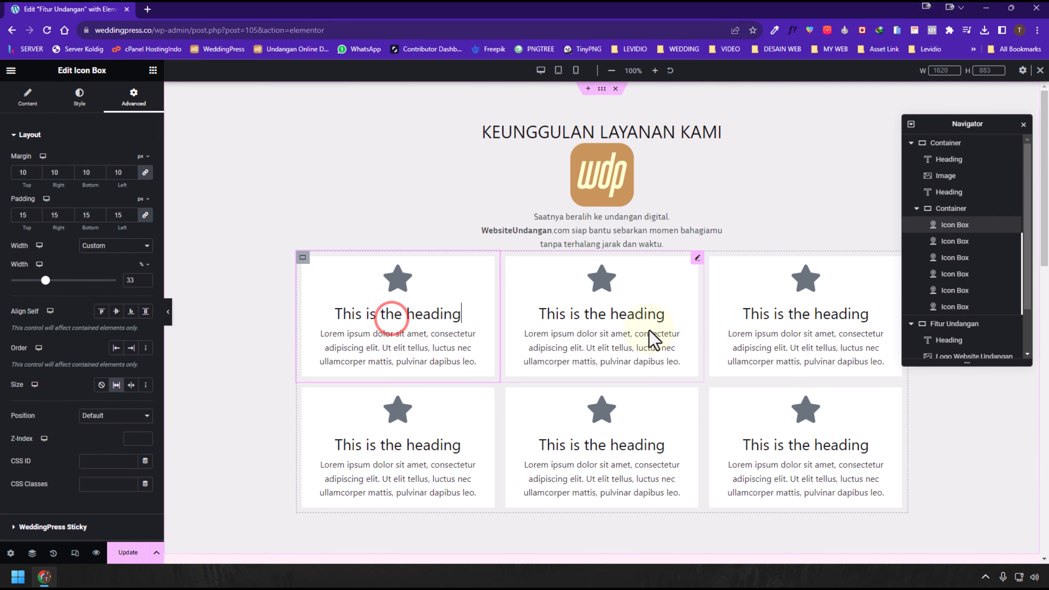
pyautogui.rightClick(819, 302)
pyautogui.click(838, 323)
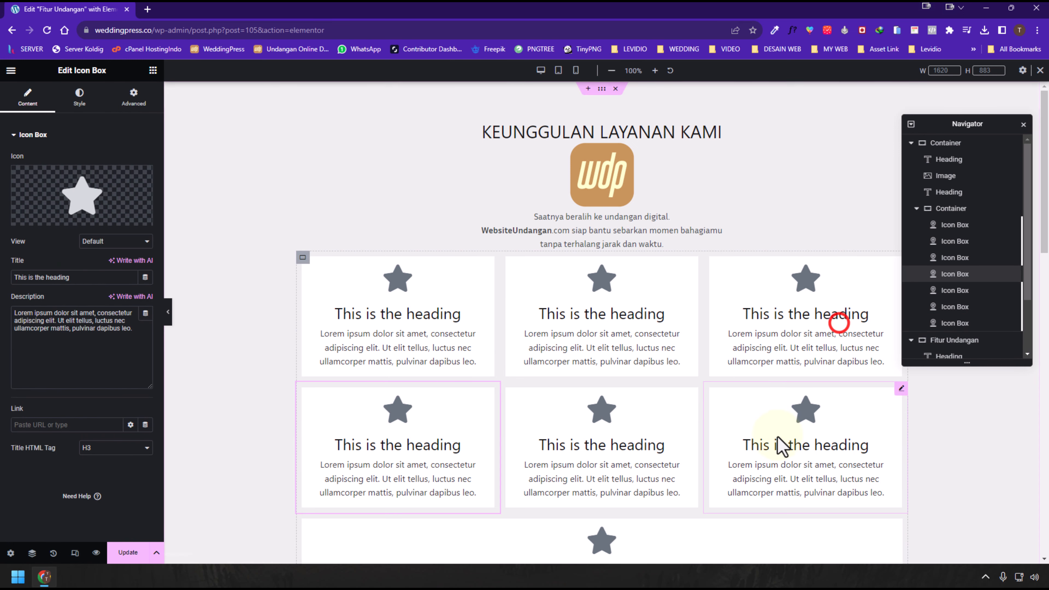
pyautogui.rightClick(775, 430)
pyautogui.scroll(-4, 802, 411)
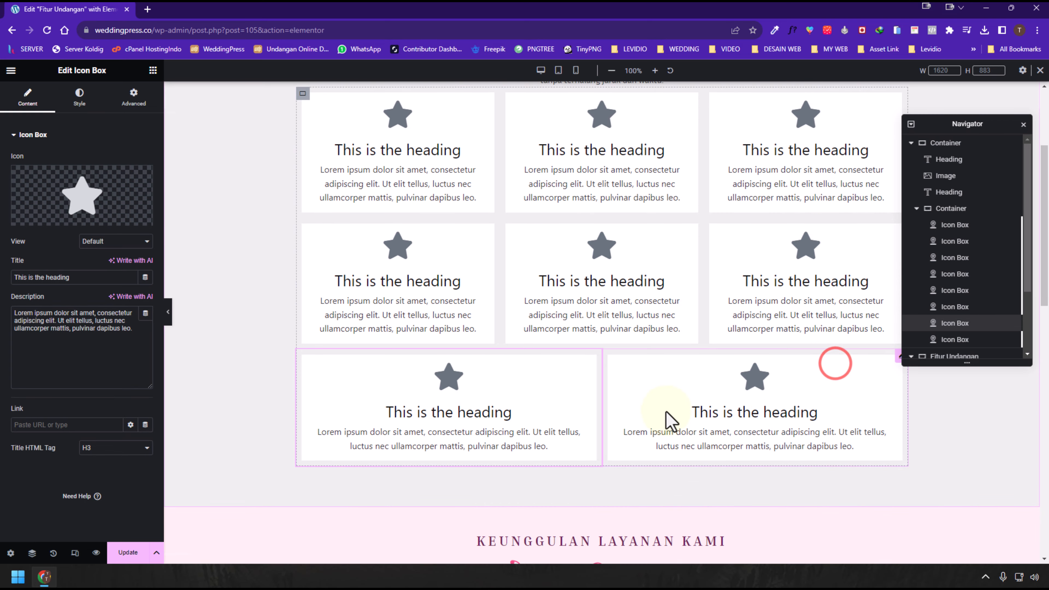
pyautogui.scroll(3, 668, 421)
pyautogui.scroll(-2, 620, 397)
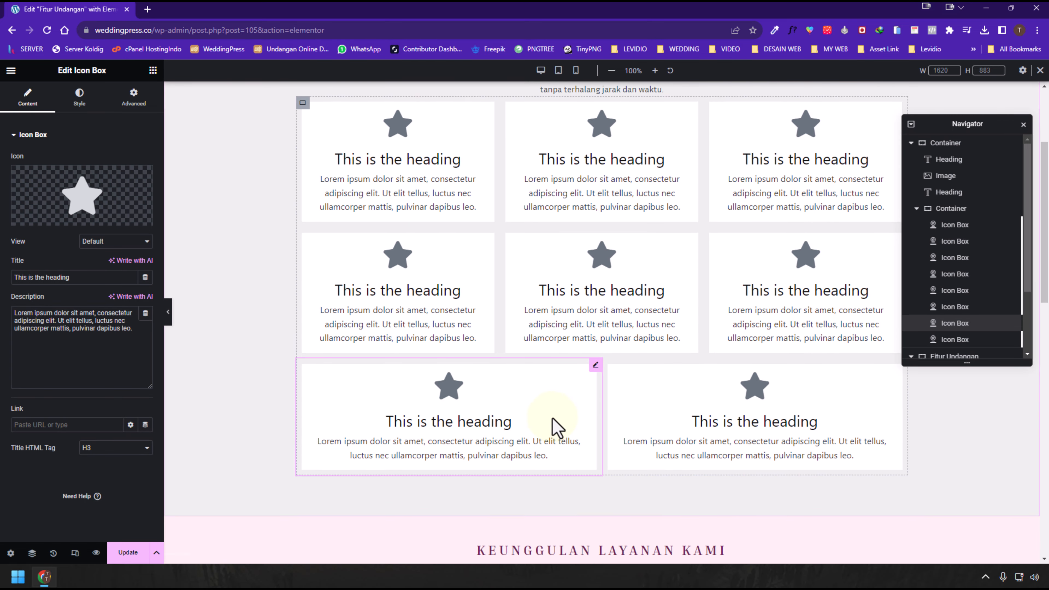
pyautogui.scroll(3, 495, 372)
# Set the first icon box's custom width to 25%.
pyautogui.click(405, 319)
pyautogui.doubleClick(139, 280)
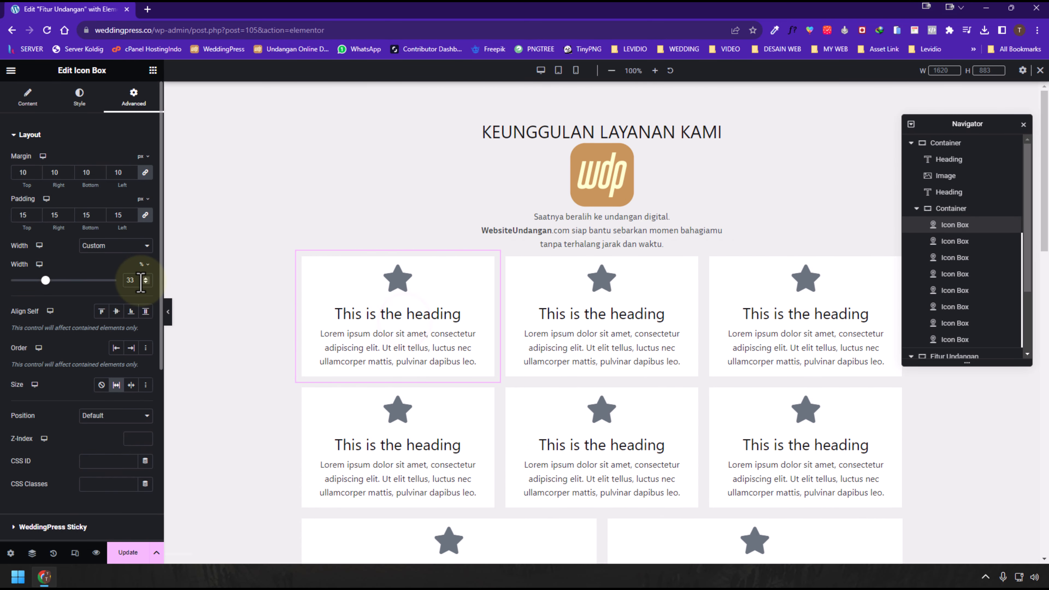
pyautogui.write('25')
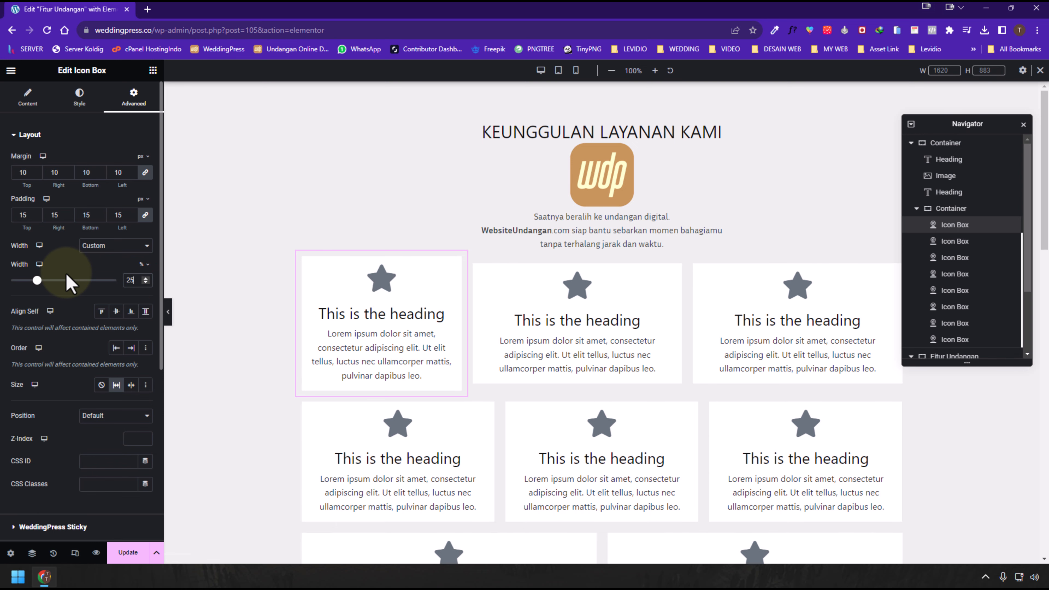
pyautogui.scroll(-1, 70, 284)
# Copy the narrowed first icon box and paste its style onto the second, third and fourth icon boxes.
pyautogui.rightClick(377, 331)
pyautogui.click(397, 367)
pyautogui.rightClick(566, 316)
pyautogui.click(603, 386)
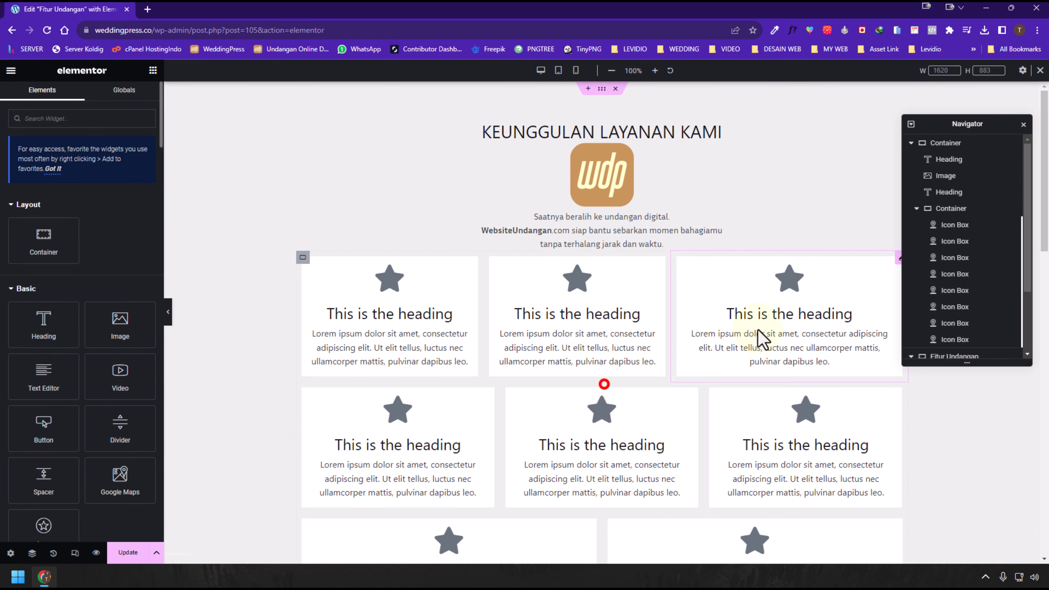
pyautogui.rightClick(787, 308)
pyautogui.click(813, 386)
pyautogui.rightClick(379, 334)
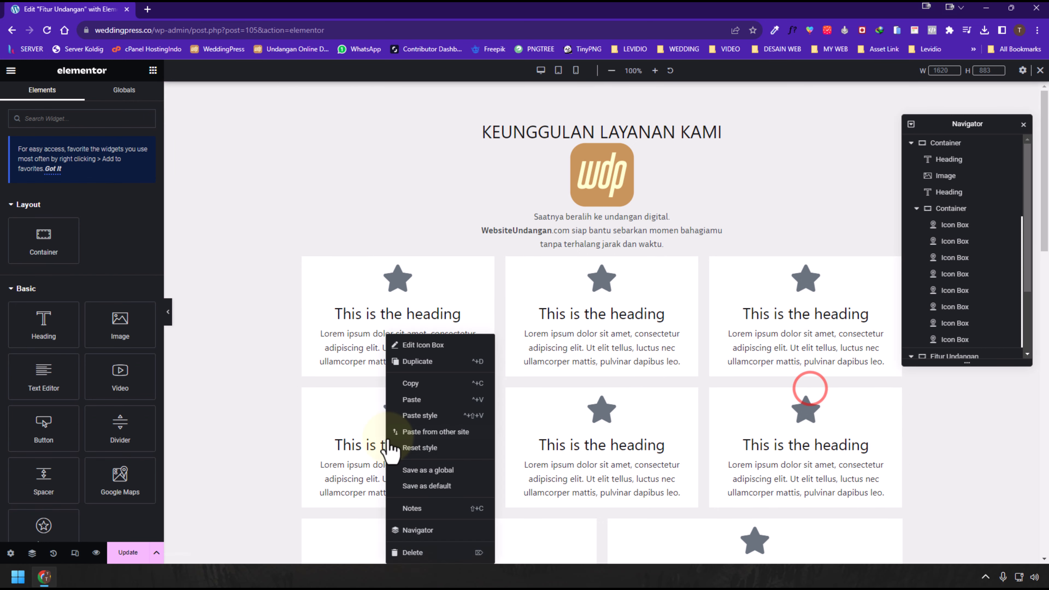
pyautogui.click(429, 415)
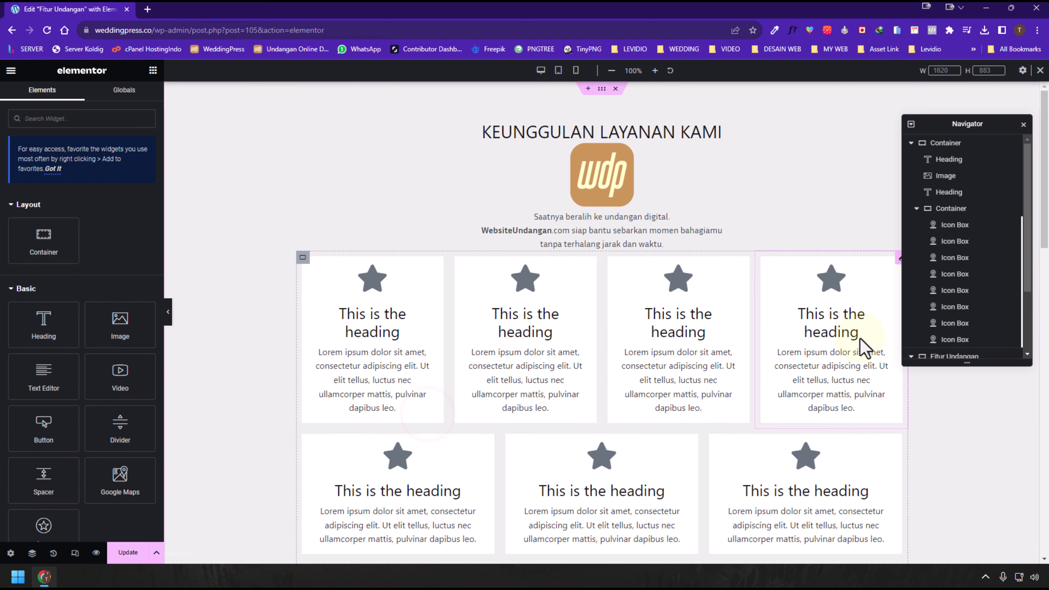
# Paste the first icon box's style onto the fifth through eighth icon boxes to form a four-column grid.
pyautogui.scroll(-4, 395, 366)
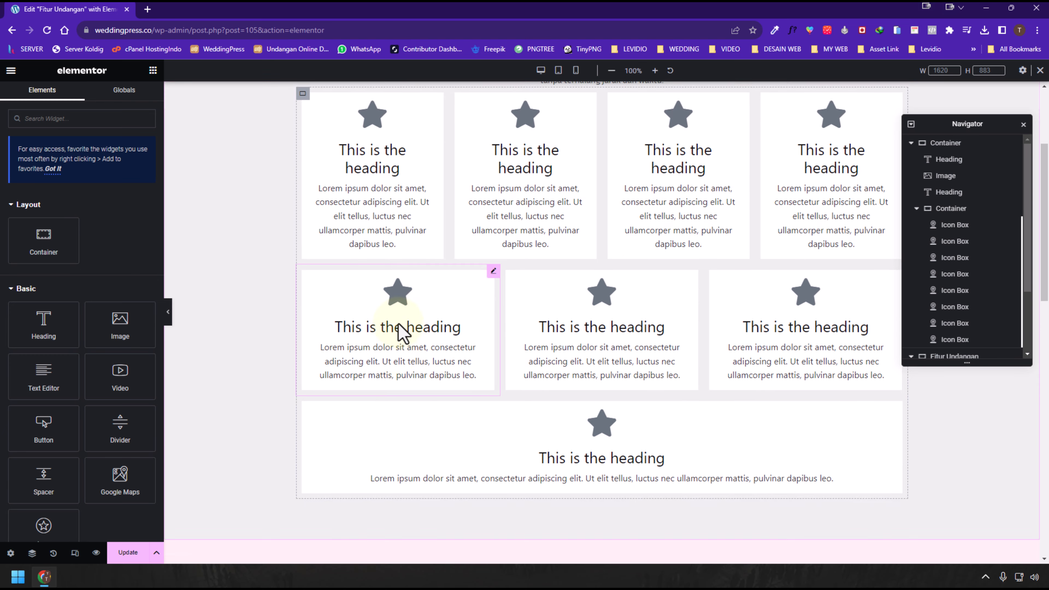
pyautogui.rightClick(398, 331)
pyautogui.click(441, 401)
pyautogui.rightClick(533, 330)
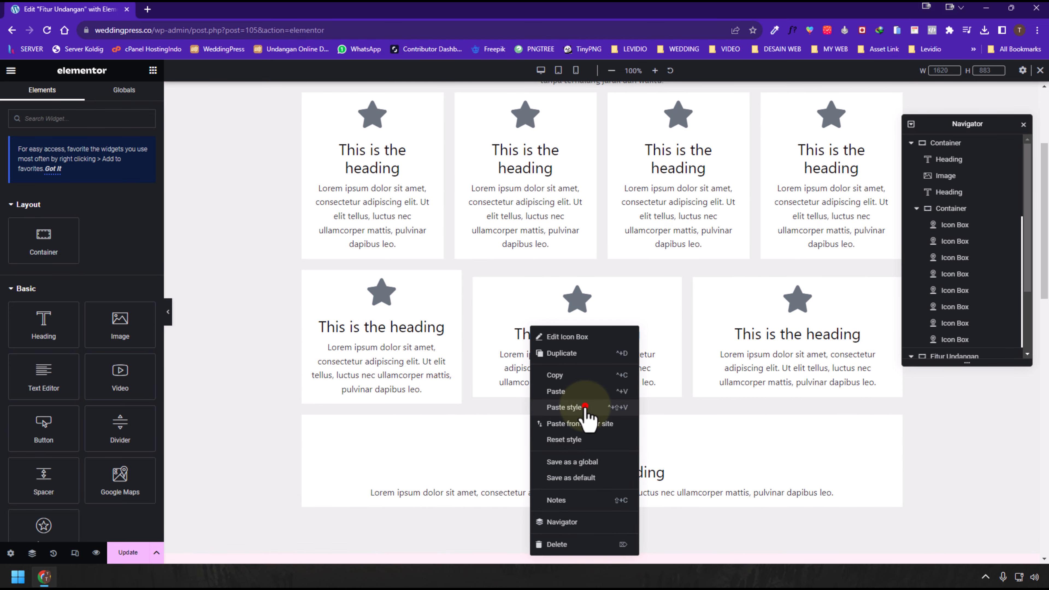
pyautogui.click(585, 407)
pyautogui.rightClick(723, 329)
pyautogui.click(751, 409)
pyautogui.rightClick(500, 450)
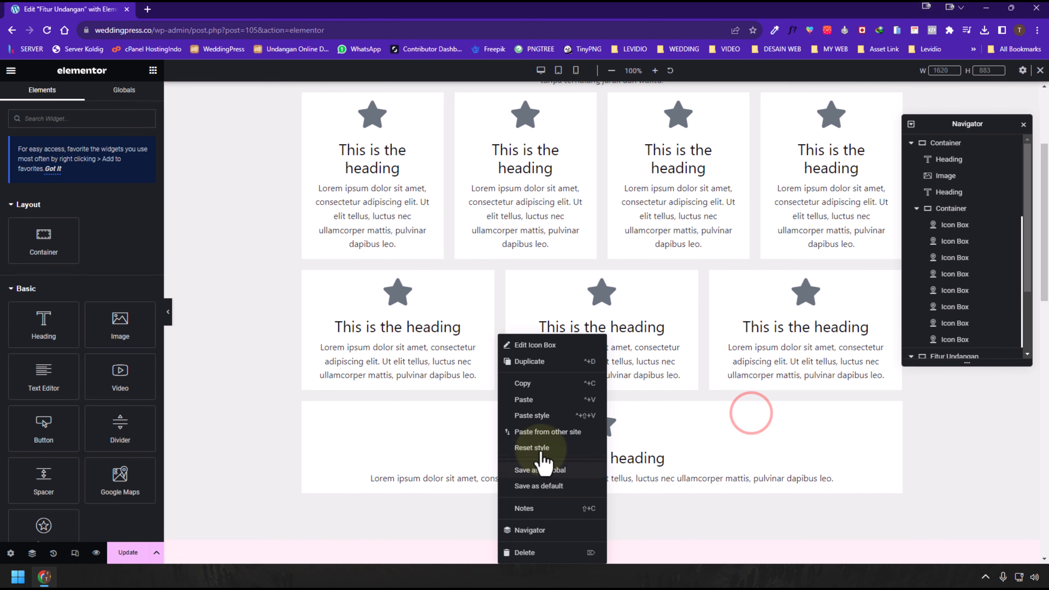
pyautogui.click(546, 423)
pyautogui.scroll(1, 510, 283)
pyautogui.scroll(3, 508, 283)
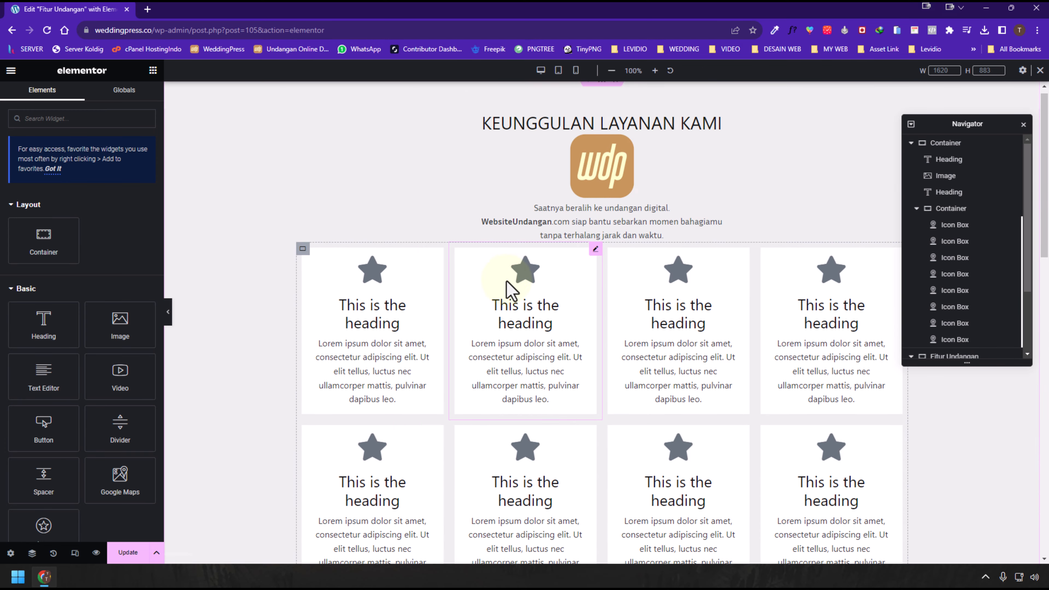
pyautogui.scroll(-10, 508, 289)
pyautogui.scroll(10, 614, 363)
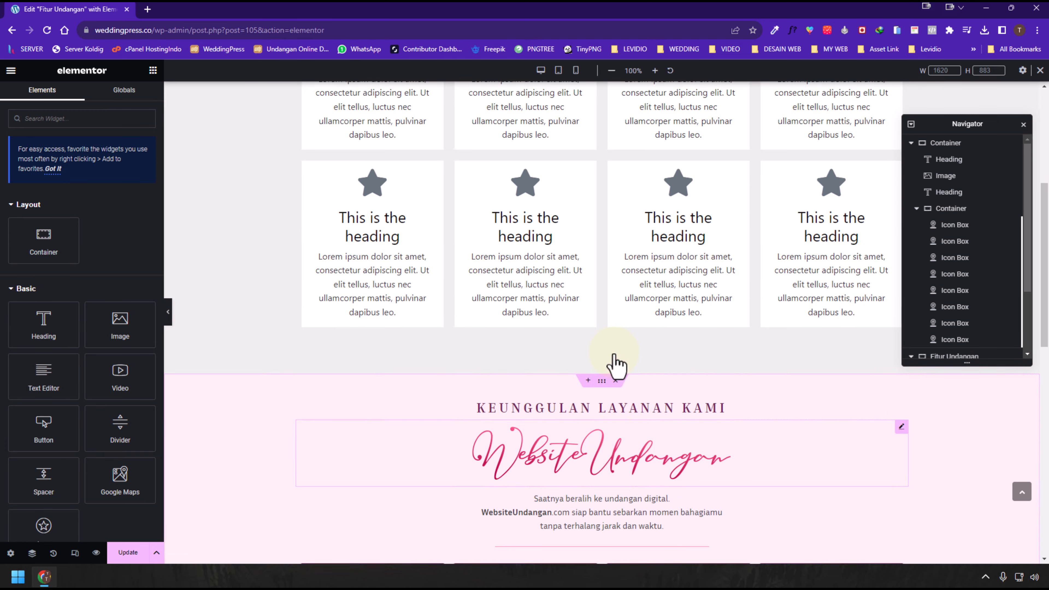
# In the tablet view, set the first icon box's width to 50%, and check the mobile and desktop views.
pyautogui.click(302, 148)
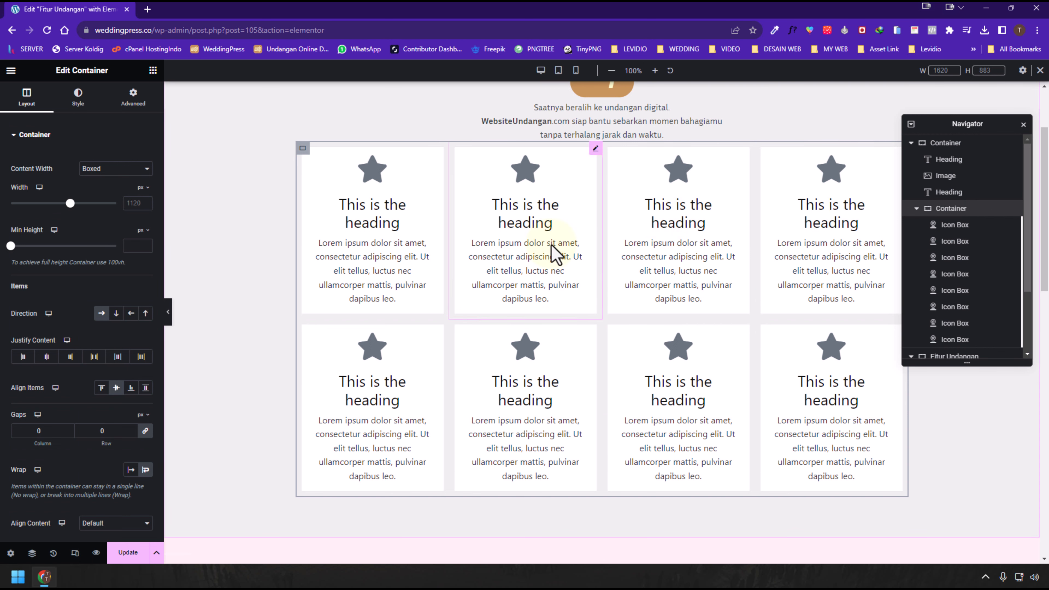
pyautogui.click(559, 71)
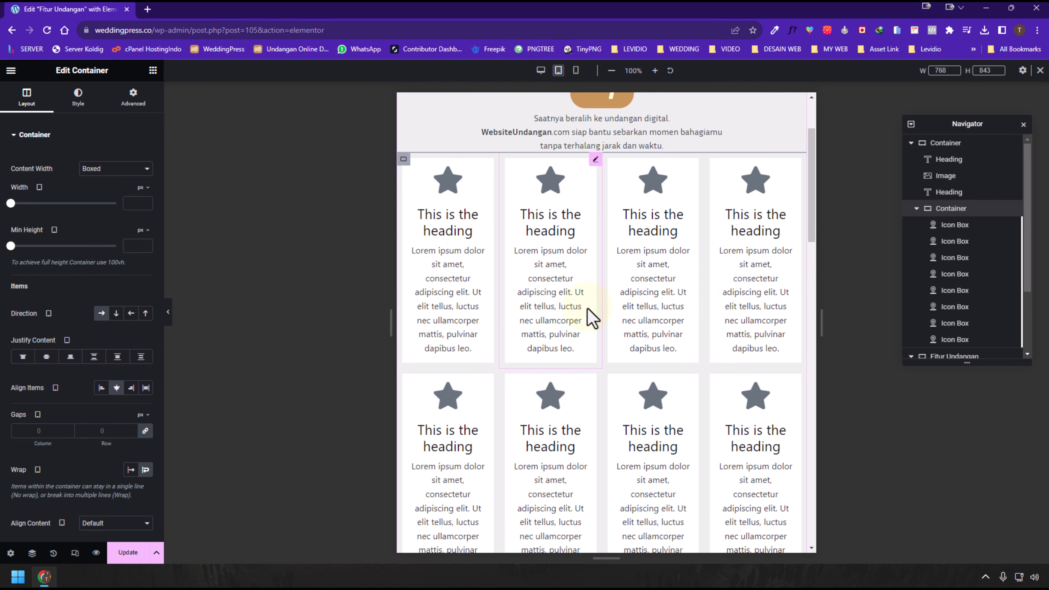
pyautogui.click(462, 251)
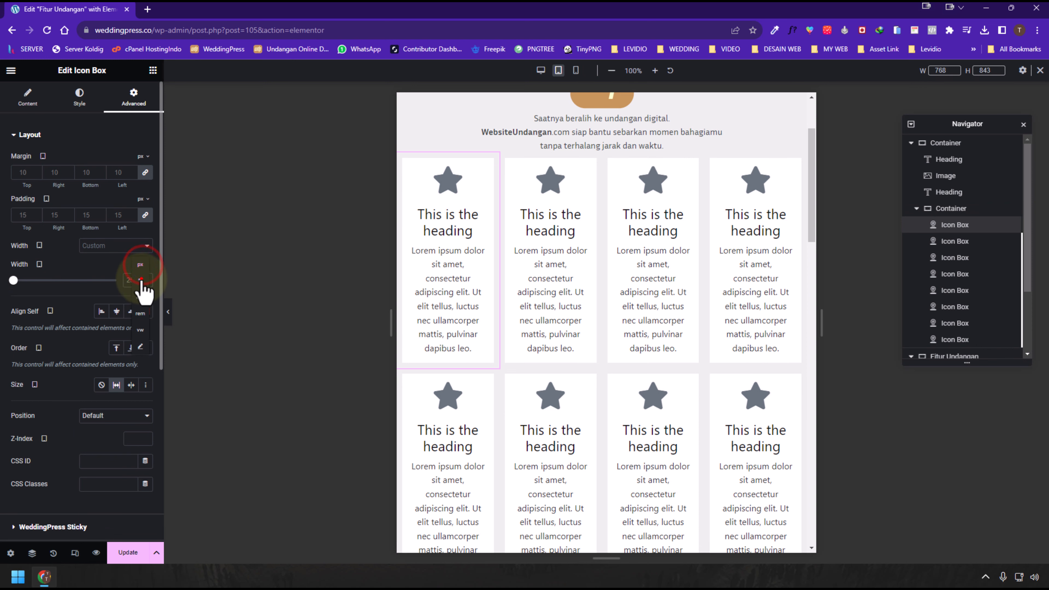
pyautogui.click(137, 280)
pyautogui.write('50')
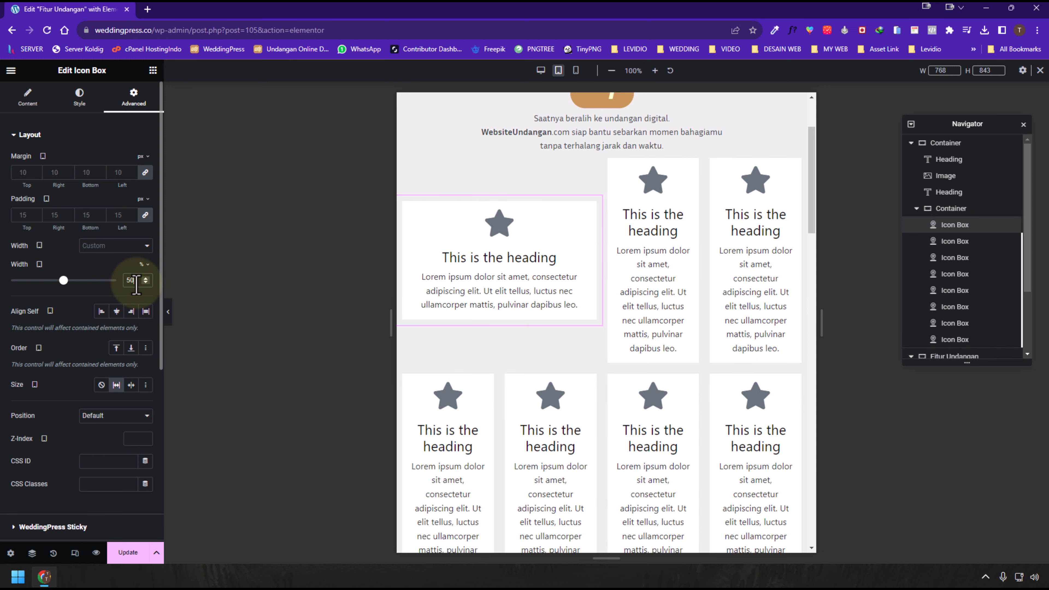
pyautogui.click(577, 71)
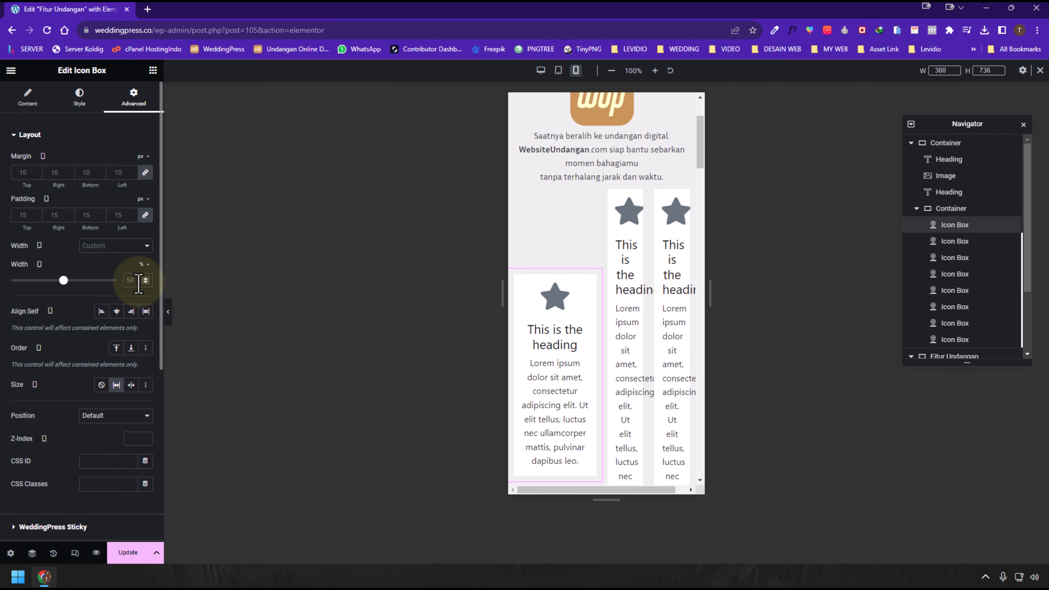
pyautogui.click(541, 70)
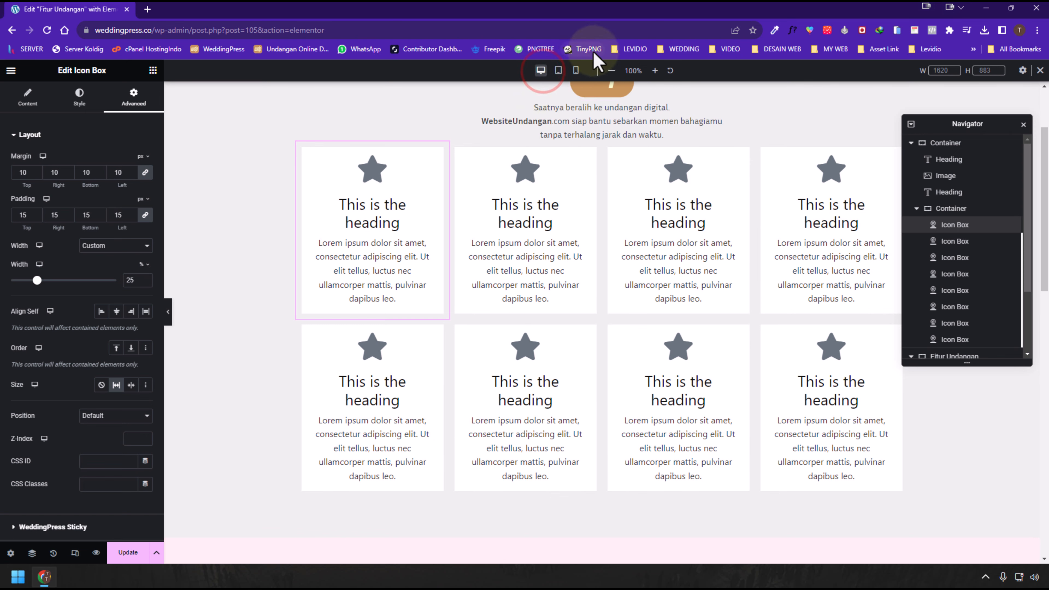
# In the tablet view, copy the first icon box and paste its style onto the second, third and fourth icon boxes.
pyautogui.click(558, 70)
pyautogui.rightClick(524, 224)
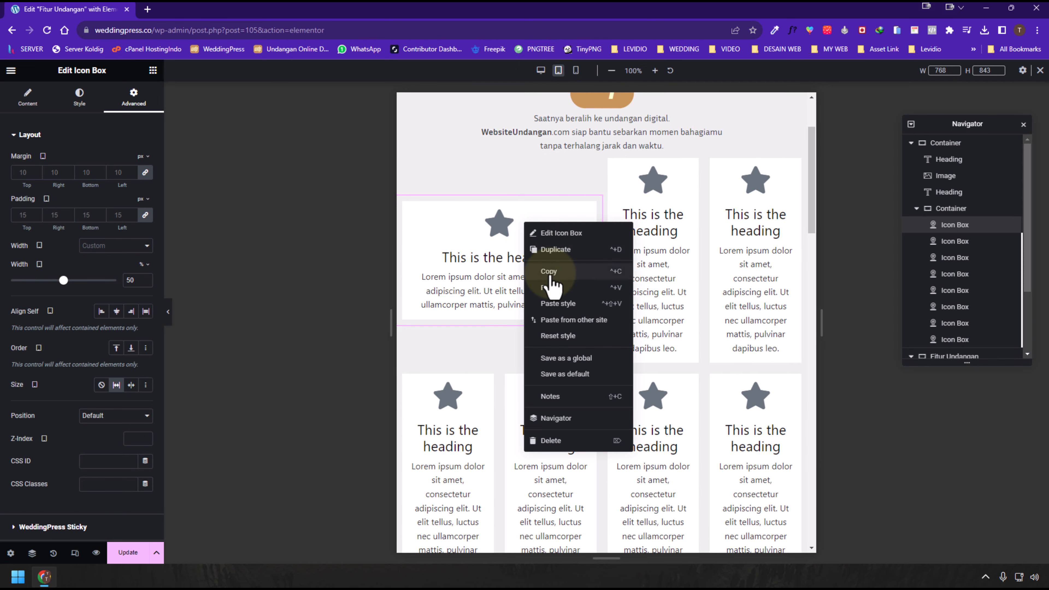
pyautogui.click(550, 272)
pyautogui.rightClick(637, 250)
pyautogui.click(680, 333)
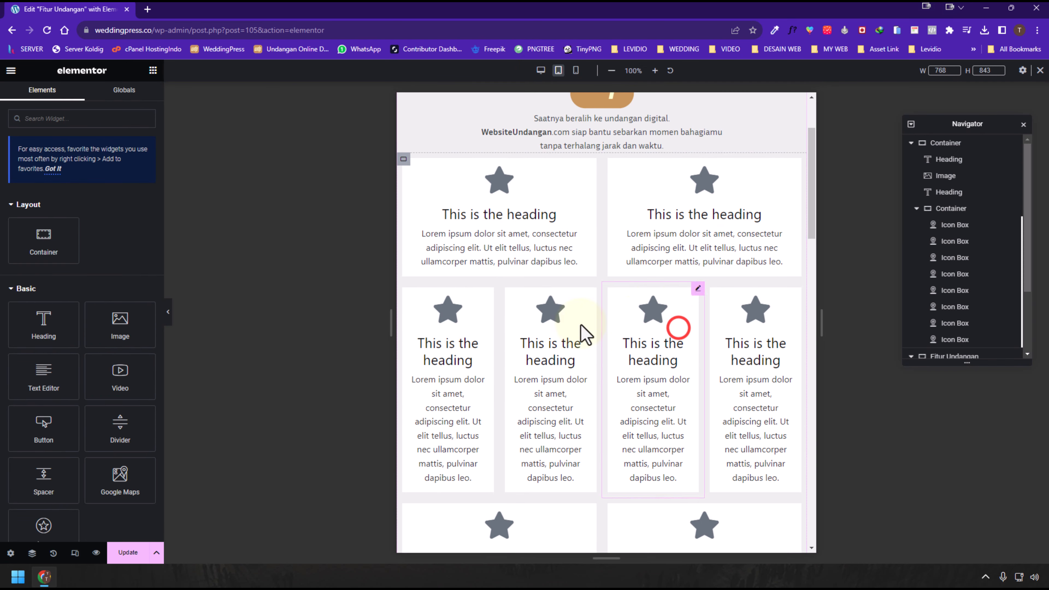
pyautogui.rightClick(461, 335)
pyautogui.click(512, 415)
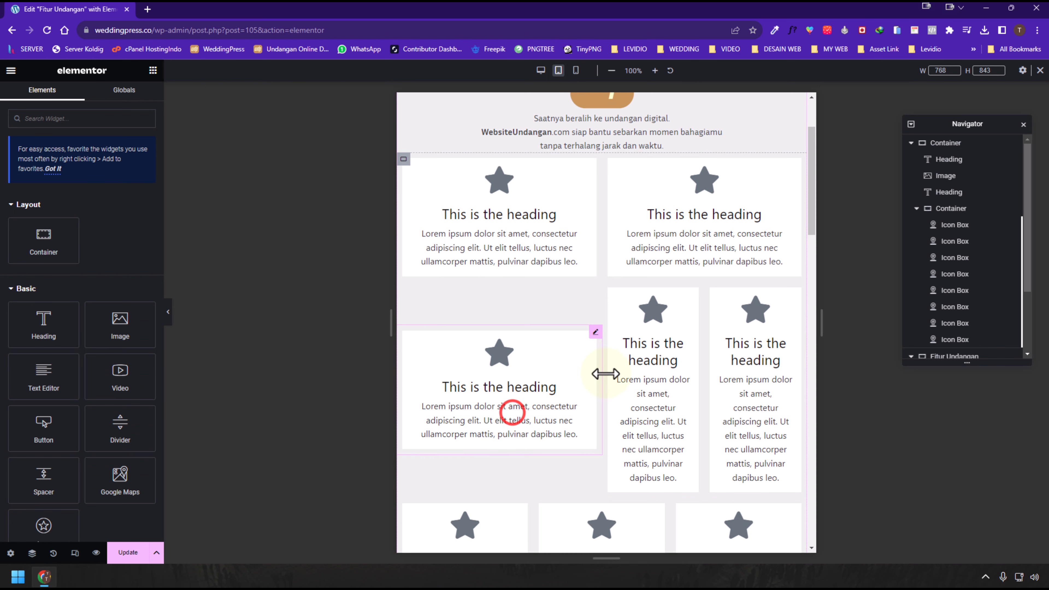
pyautogui.rightClick(716, 334)
pyautogui.click(690, 415)
# Paste the 50% tablet style onto the fifth through eighth icon boxes and review the two-column grid.
pyautogui.scroll(-3, 609, 433)
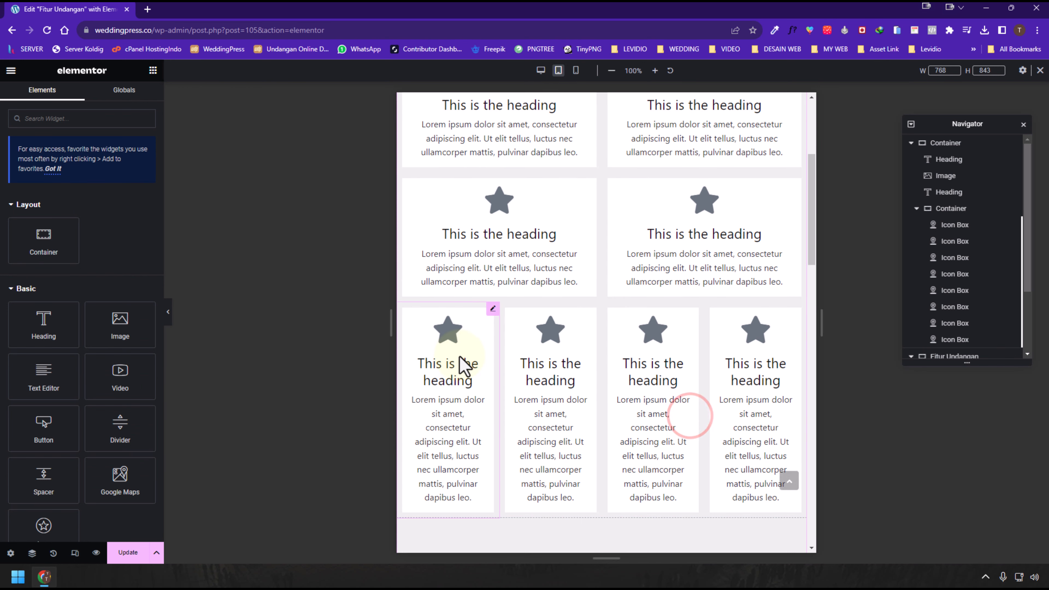
pyautogui.rightClick(460, 335)
pyautogui.click(501, 415)
pyautogui.rightClick(645, 388)
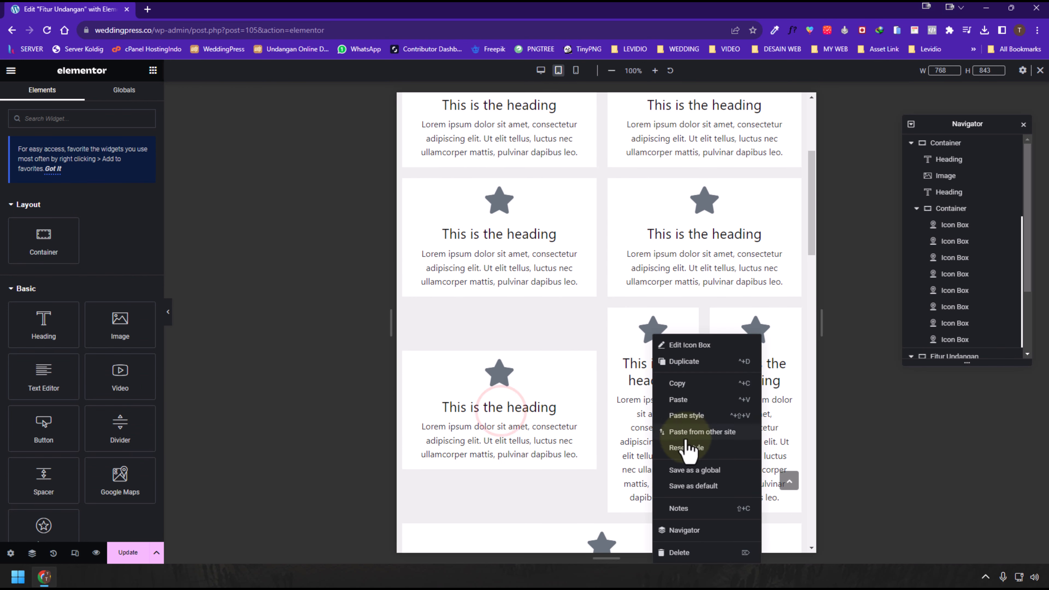
pyautogui.click(695, 416)
pyautogui.scroll(-4, 590, 419)
pyautogui.rightClick(498, 330)
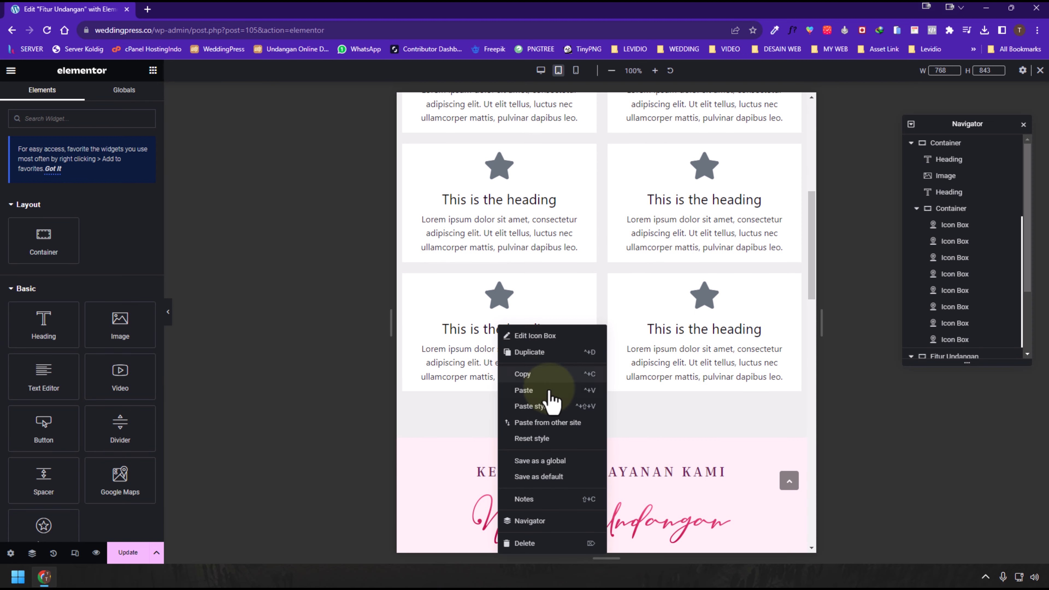
pyautogui.click(548, 409)
pyautogui.rightClick(743, 349)
pyautogui.click(745, 412)
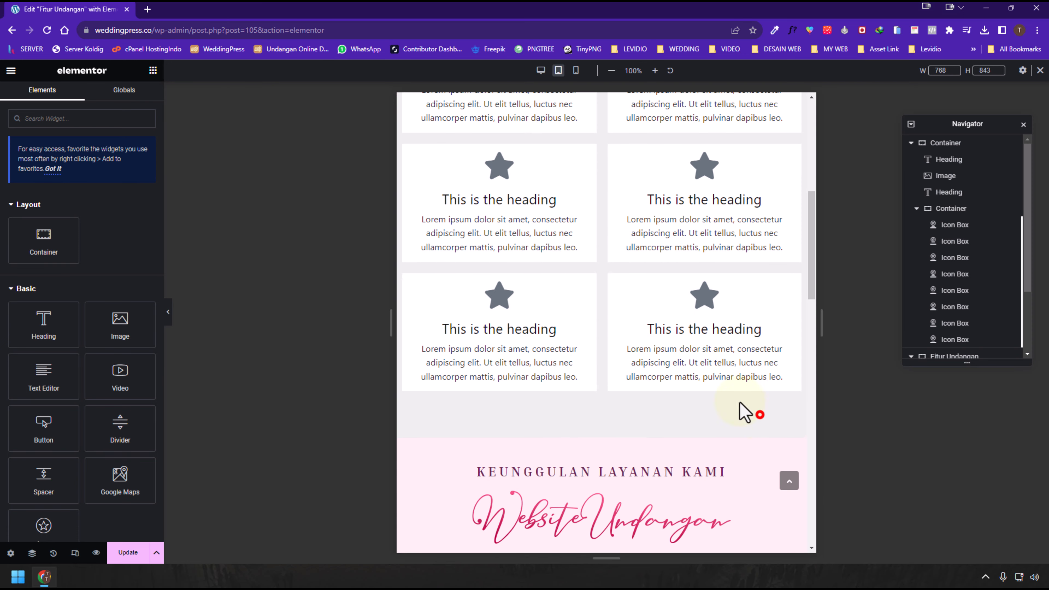
pyautogui.scroll(8, 599, 289)
pyautogui.scroll(-1, 603, 289)
pyautogui.scroll(1, 563, 398)
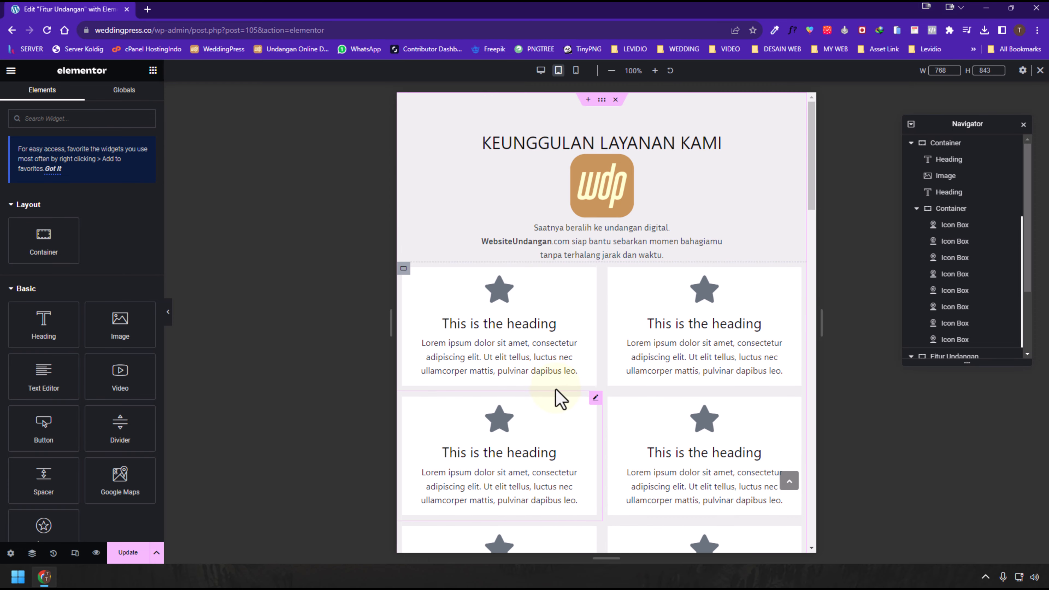
# Examine the whole icon box grid in the tablet view and in the mobile portrait view.
pyautogui.scroll(-4, 539, 269)
pyautogui.scroll(4, 536, 268)
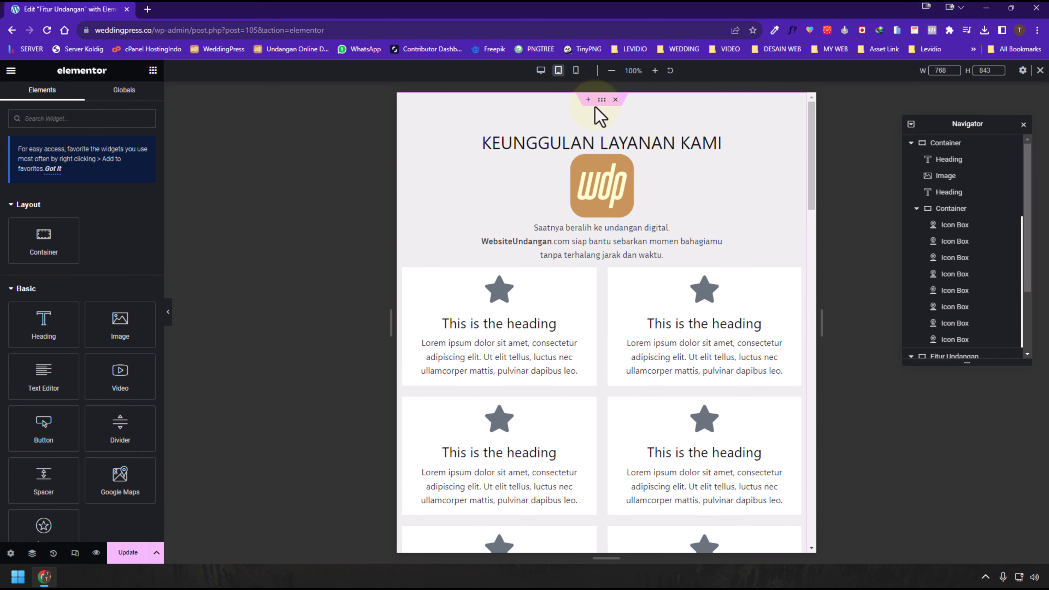
pyautogui.click(575, 70)
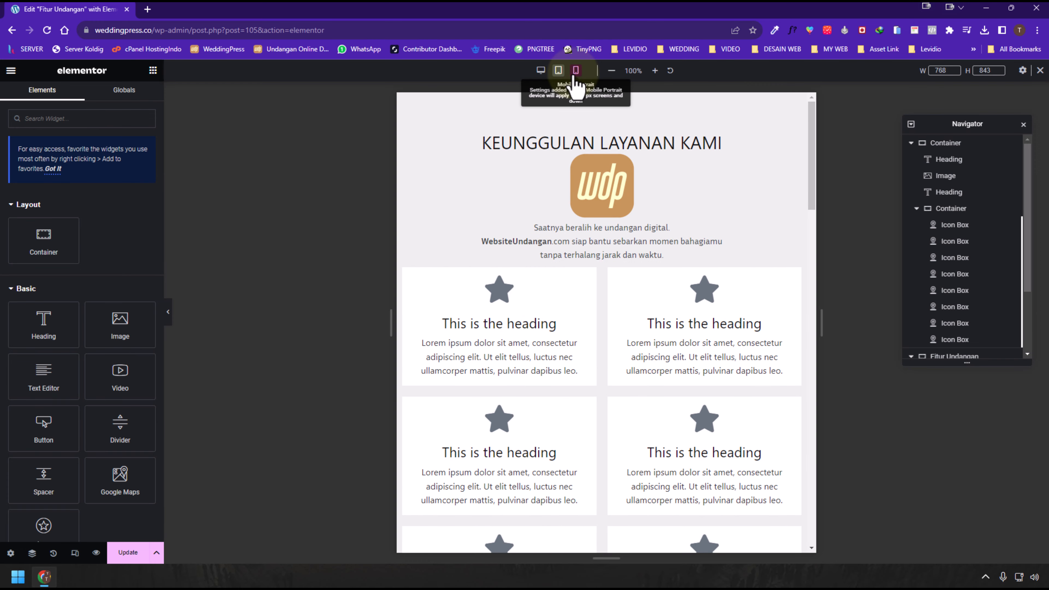
pyautogui.scroll(-6, 583, 328)
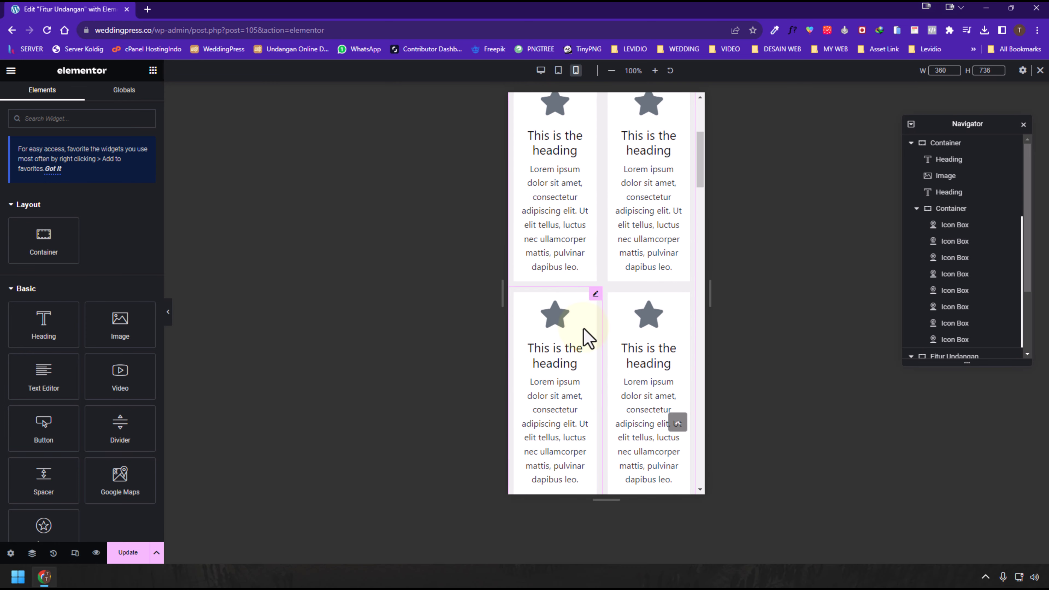
pyautogui.scroll(-6, 584, 326)
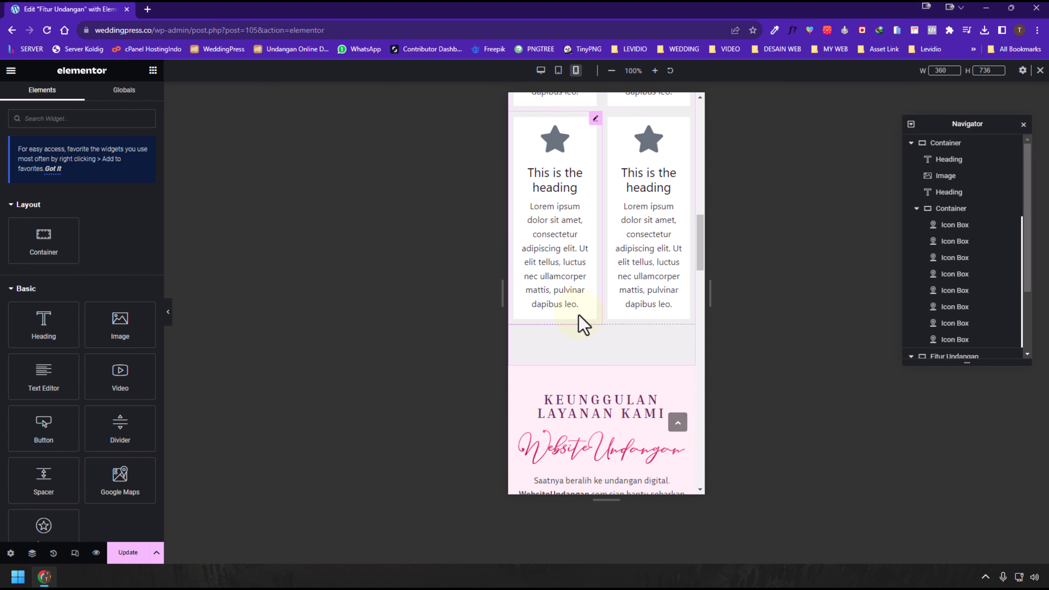
pyautogui.scroll(9, 577, 310)
pyautogui.scroll(5, 577, 297)
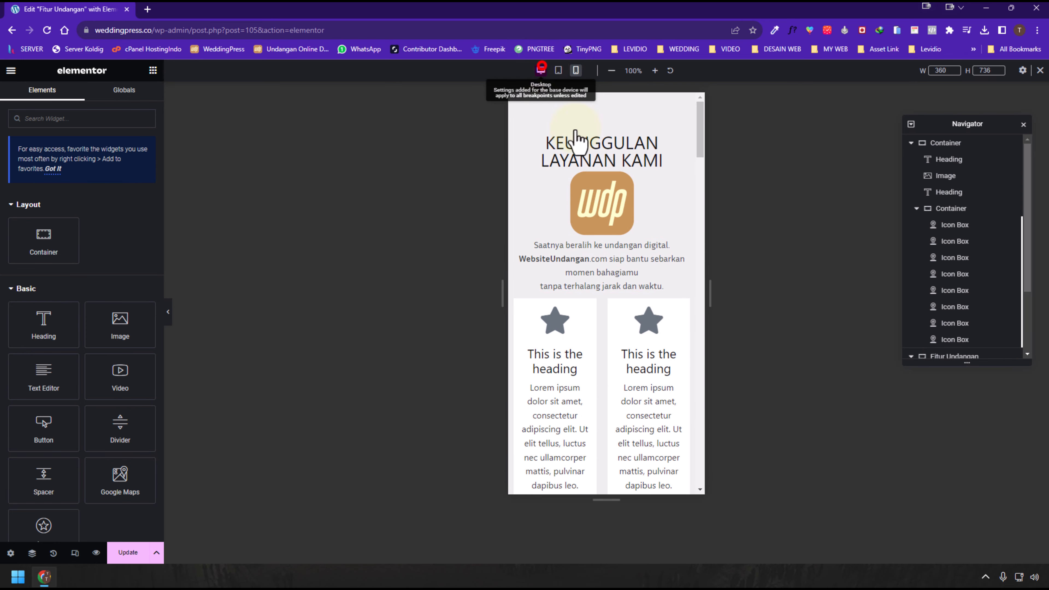
# Return to the desktop view and compare the new icon box grid with the original Keunggulan Layanan Kami section below it.
pyautogui.click(540, 70)
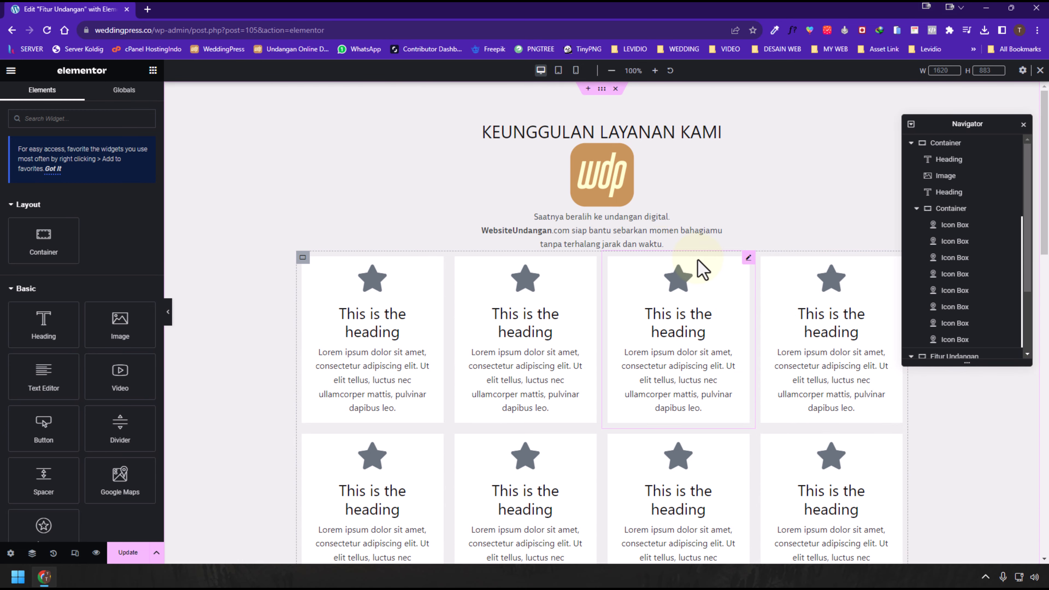
pyautogui.scroll(-5, 702, 335)
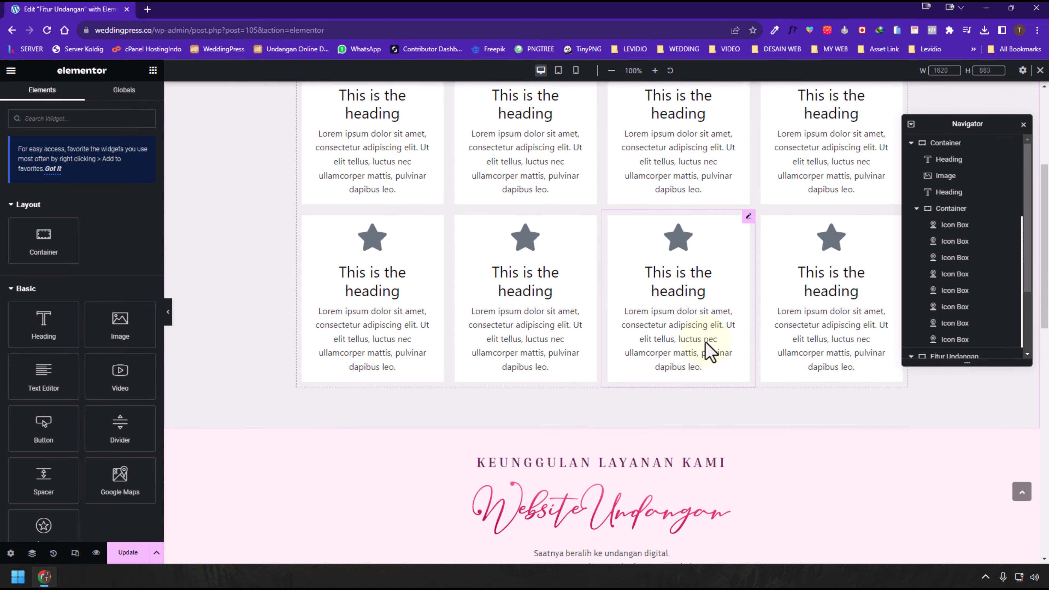
pyautogui.scroll(5, 702, 339)
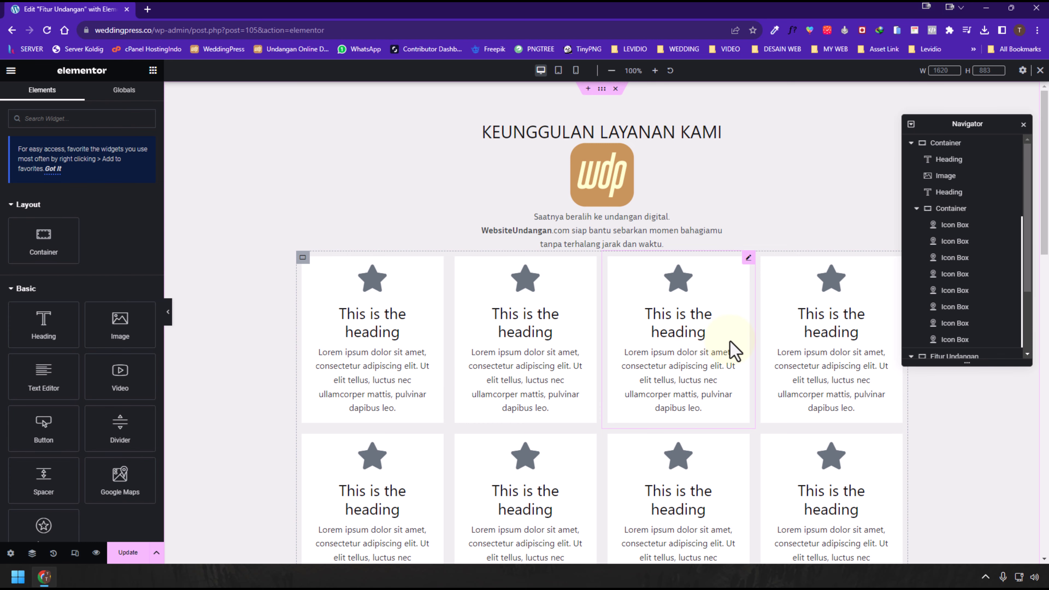
pyautogui.scroll(-1, 733, 349)
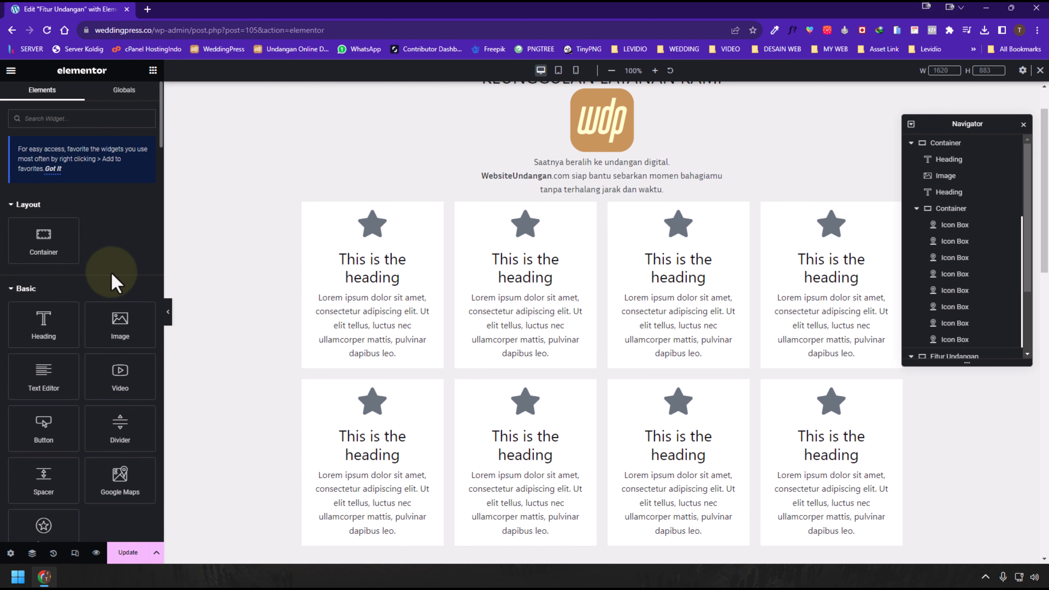
pyautogui.scroll(-5, 645, 353)
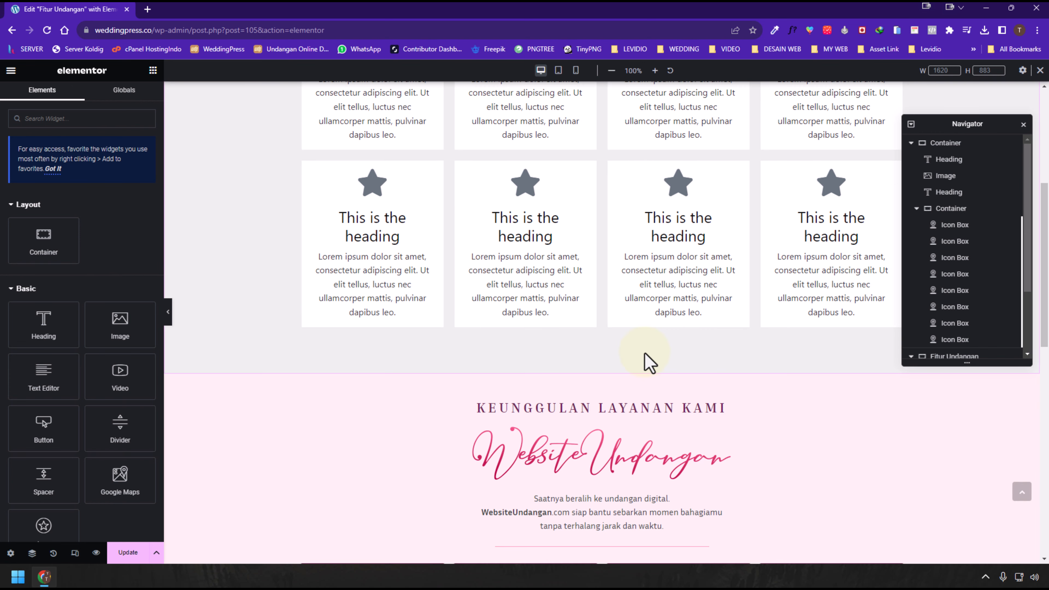
pyautogui.scroll(6, 645, 353)
pyautogui.scroll(-9, 648, 362)
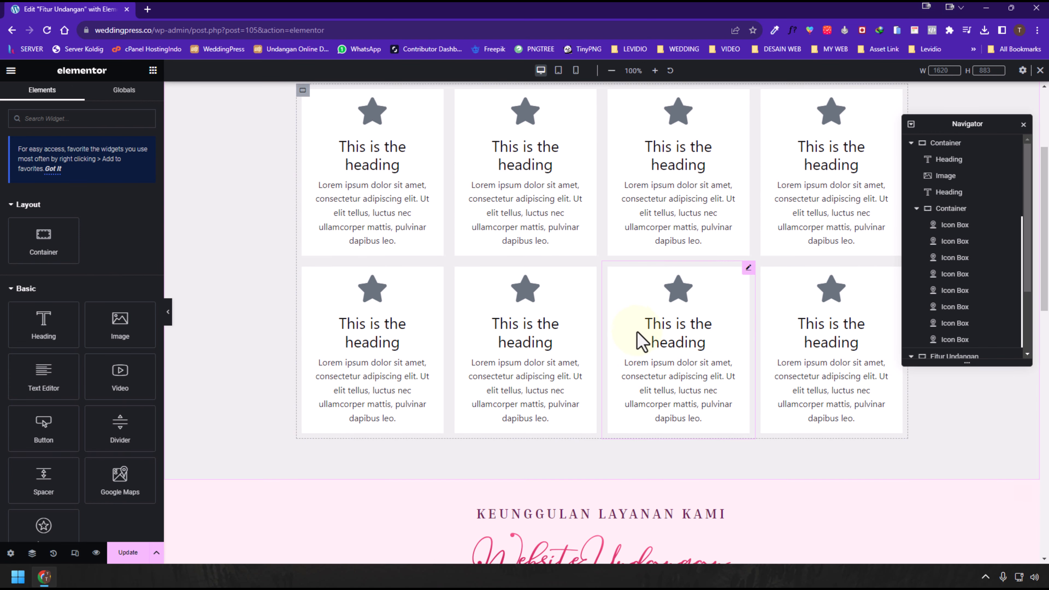
pyautogui.scroll(-5, 479, 343)
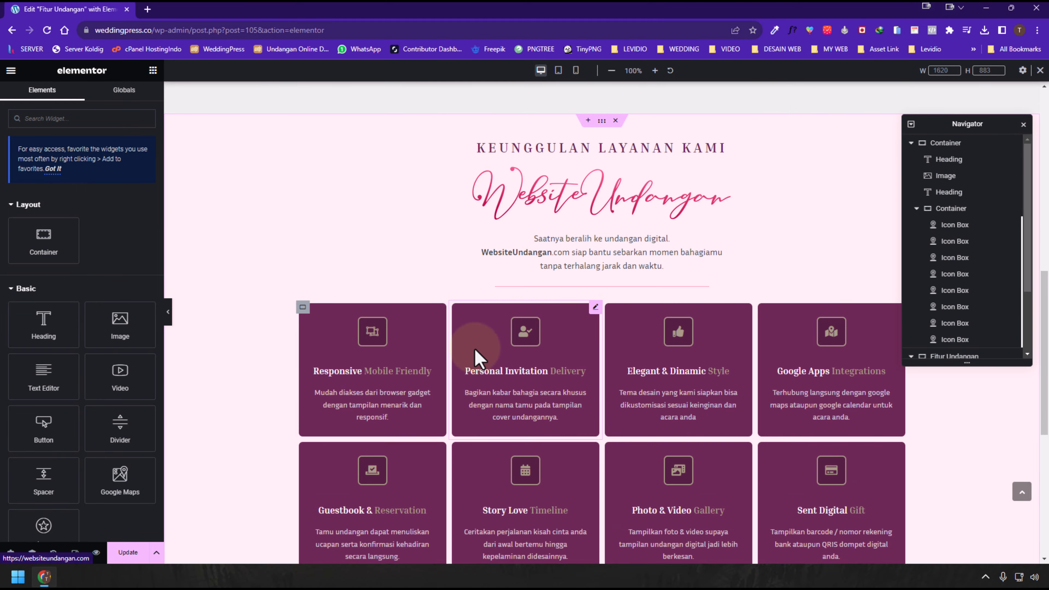
# Open the Fitur Undangan block from the WeddingPress block library and preview its tablet and mobile layouts.
pyautogui.scroll(-7, 674, 438)
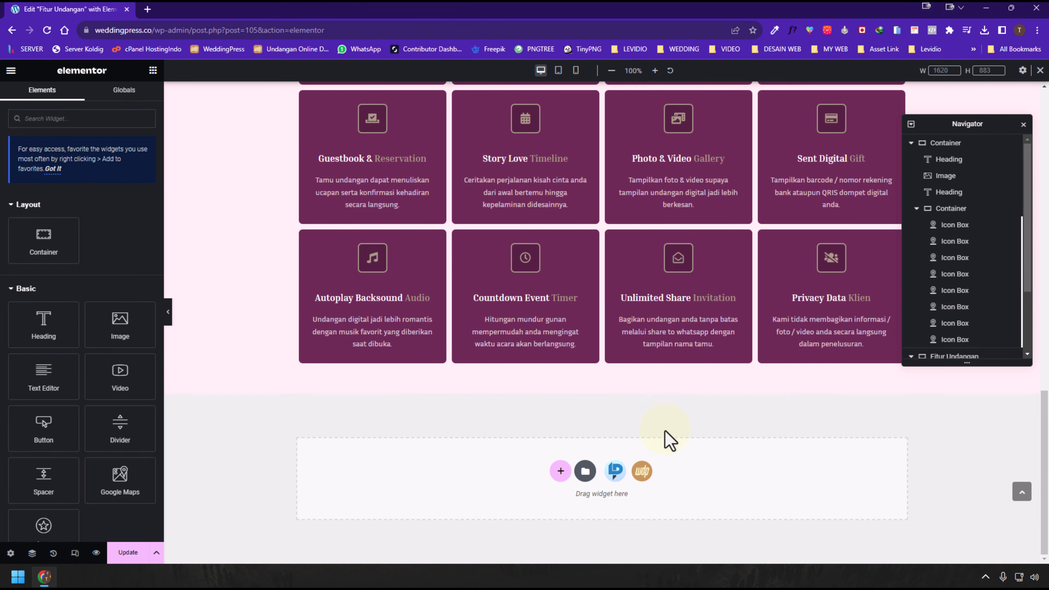
pyautogui.click(644, 480)
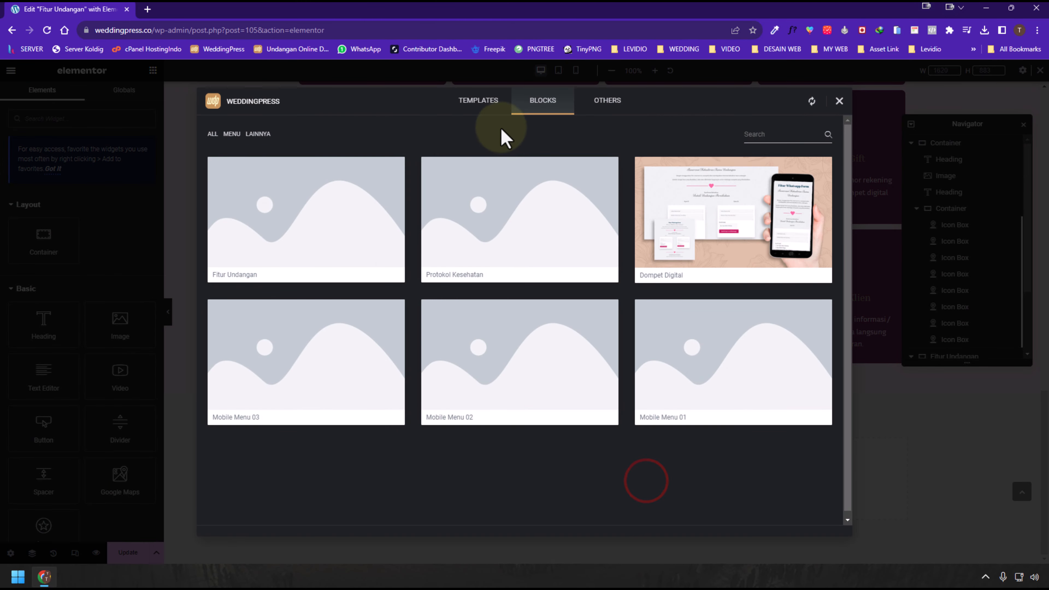
pyautogui.click(288, 229)
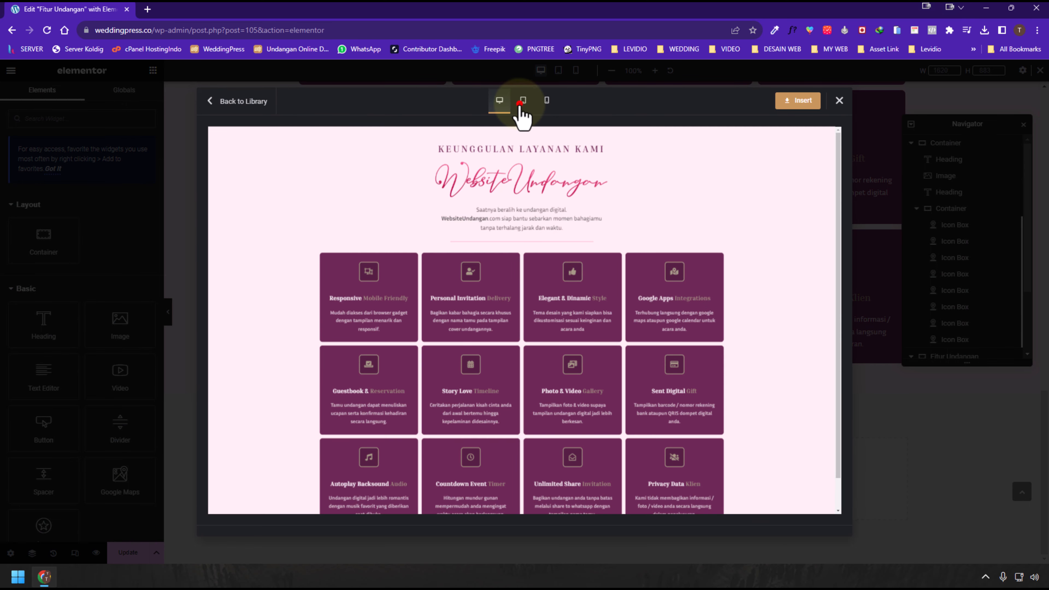
pyautogui.click(522, 100)
pyautogui.click(547, 100)
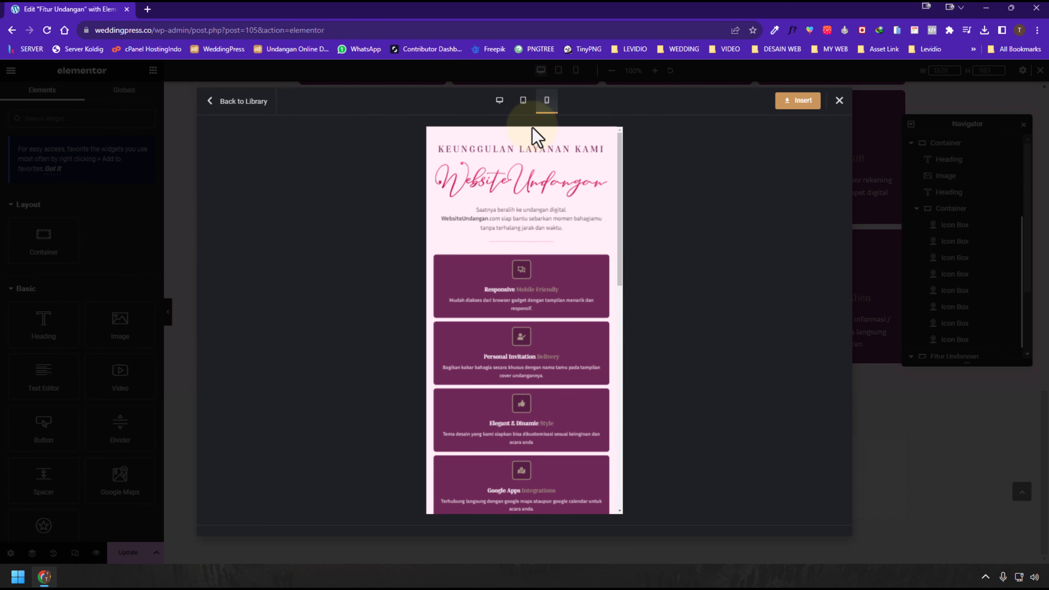